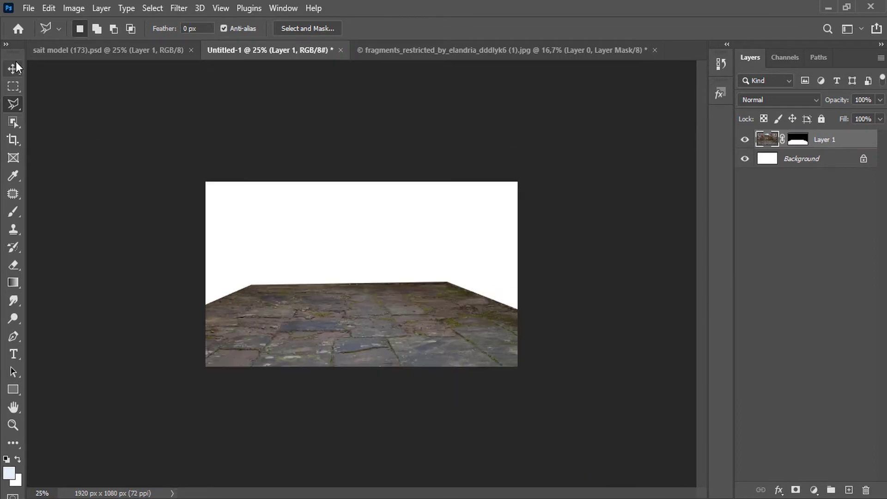
# Narrow the stone floor layer horizontally from both sides and shift it into place across the lower part of the canvas
pyautogui.hotkey('ctrl', 't')
pyautogui.moveTo(47, 287); pyautogui.dragTo(214, 289)
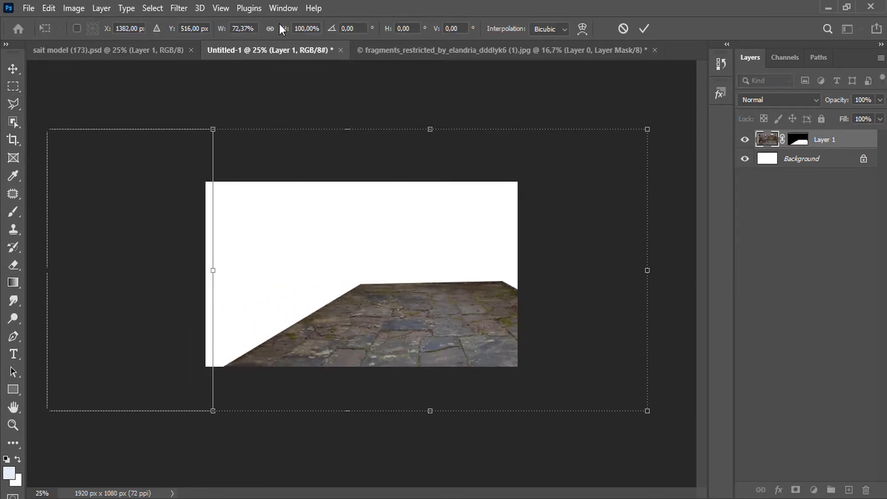
pyautogui.moveTo(647, 269); pyautogui.dragTo(518, 273)
pyautogui.moveTo(396, 309); pyautogui.dragTo(413, 316)
pyautogui.press('Return')
# Duplicate the floor layer twice, place the copies progressively farther right, and nudge them up to align their far edges
pyautogui.moveTo(838, 145); pyautogui.dragTo(849, 489)
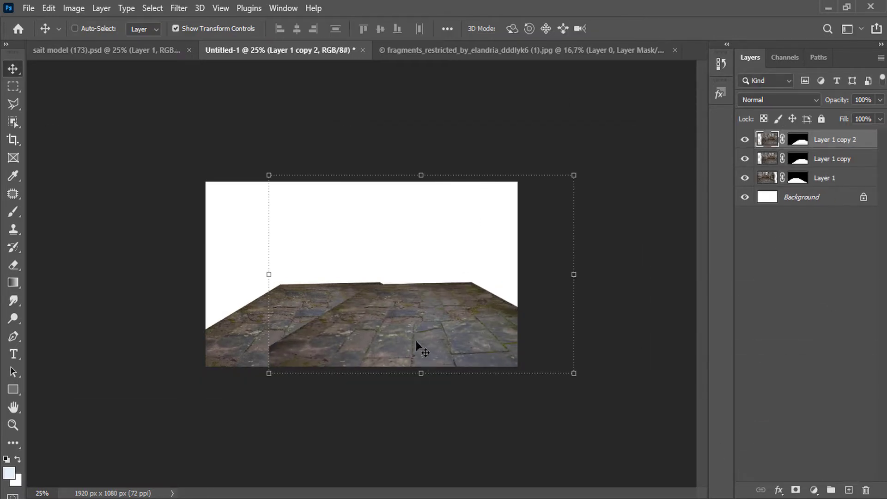
pyautogui.moveTo(419, 342); pyautogui.dragTo(504, 343)
pyautogui.hotkey('ctrl', '+')
pyautogui.hotkey('ctrl', '+')
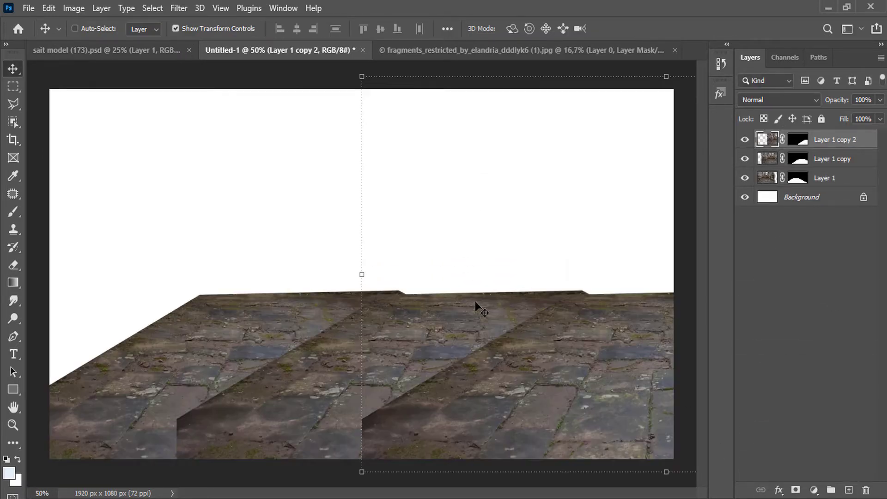
pyautogui.hotkey('shift', 'Up')
pyautogui.click(828, 161)
pyautogui.hotkey('shift', 'Up')
pyautogui.click(842, 144)
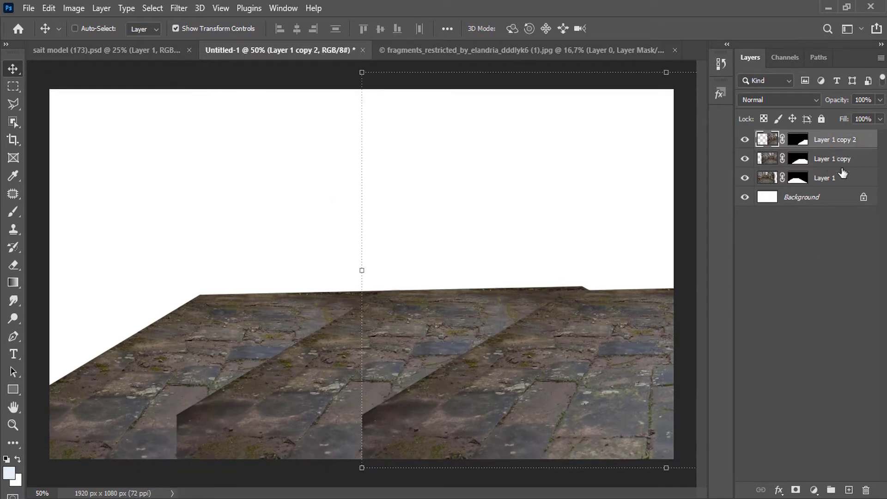
# Duplicate Layer 1 and move the copy about 424 px to the left to cover the empty floor corner
pyautogui.moveTo(841, 178); pyautogui.dragTo(848, 490)
pyautogui.moveTo(513, 299); pyautogui.dragTo(316, 333)
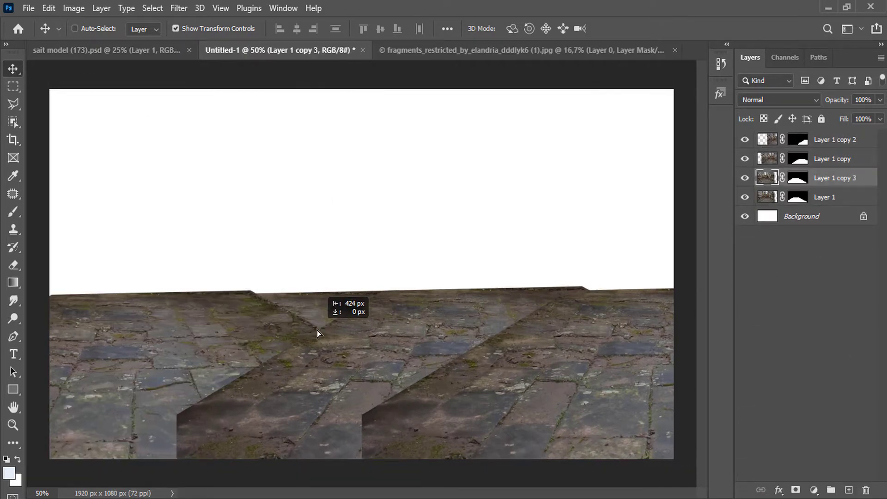
pyautogui.press('m')
pyautogui.hotkey('ctrl', '-')
pyautogui.hotkey('ctrl', '-')
# Blend the floor seams by painting black on the masks of Layer 1 copy 3 and Layer 1 copy with a 228 px Soft Round brush
pyautogui.press('b')
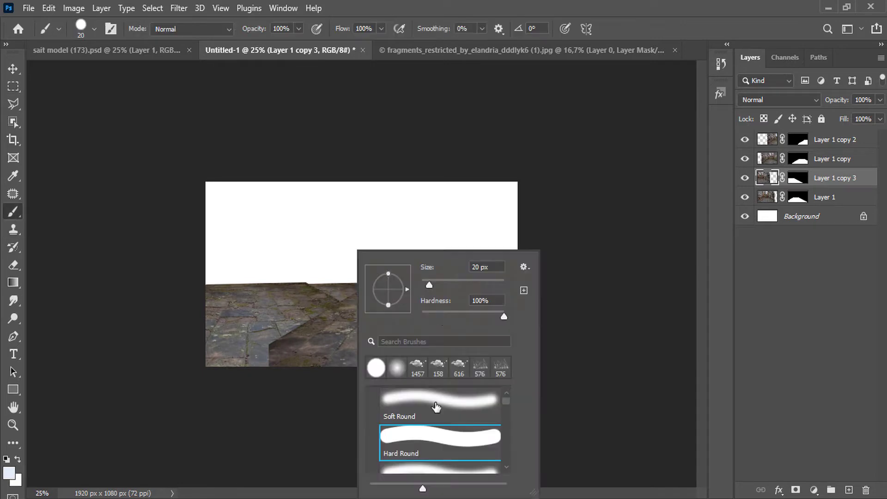
pyautogui.rightClick(484, 290)
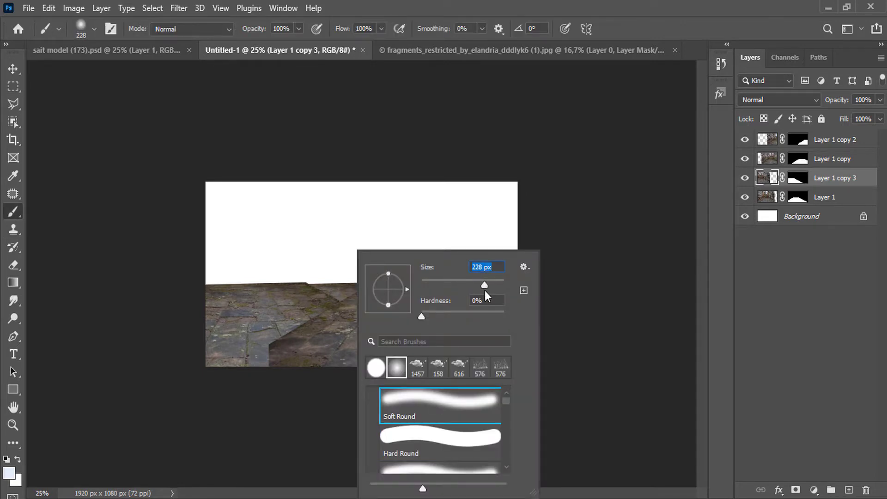
pyautogui.click(797, 178)
pyautogui.moveTo(319, 305); pyautogui.dragTo(321, 359)
pyautogui.click(797, 158)
pyautogui.moveTo(345, 311); pyautogui.dragTo(348, 343)
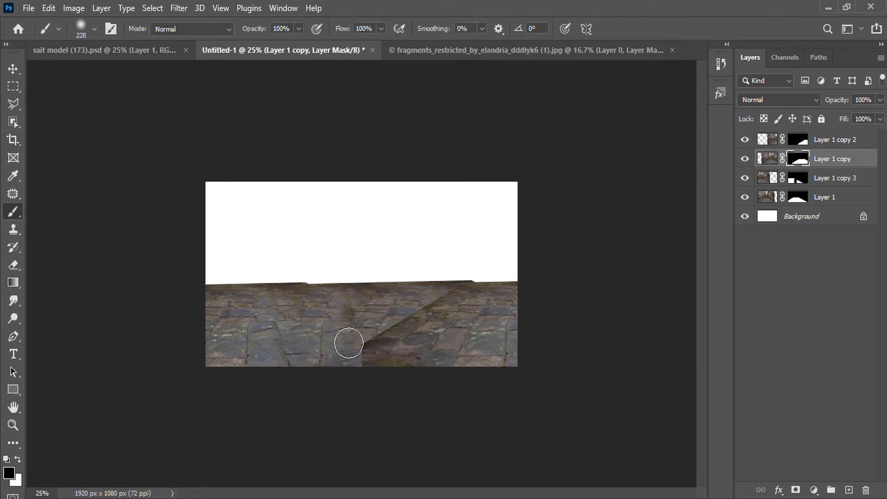
# Paint black on the mask of Layer 1 copy 2 to hide the diagonal seam on the right side of the floor
pyautogui.click(797, 196)
pyautogui.click(744, 139)
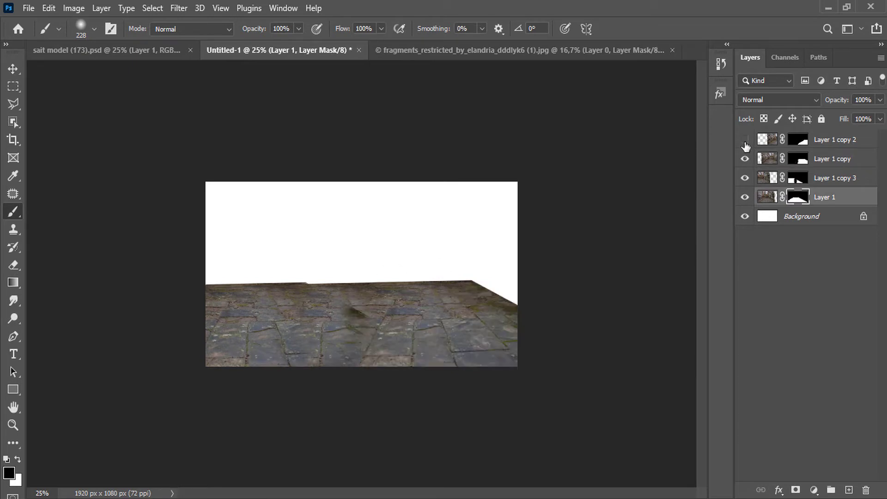
pyautogui.click(744, 139)
pyautogui.click(797, 139)
pyautogui.moveTo(439, 287)
pyautogui.mouseDown()
pyautogui.moveTo(385, 332)
pyautogui.moveTo(415, 347)
pyautogui.moveTo(452, 318)
pyautogui.mouseUp()
# Find the remaining overlap in the middle of the floor and paint it out on the masks of Layer 1 copy 3 and Layer 1 copy
pyautogui.click(745, 158)
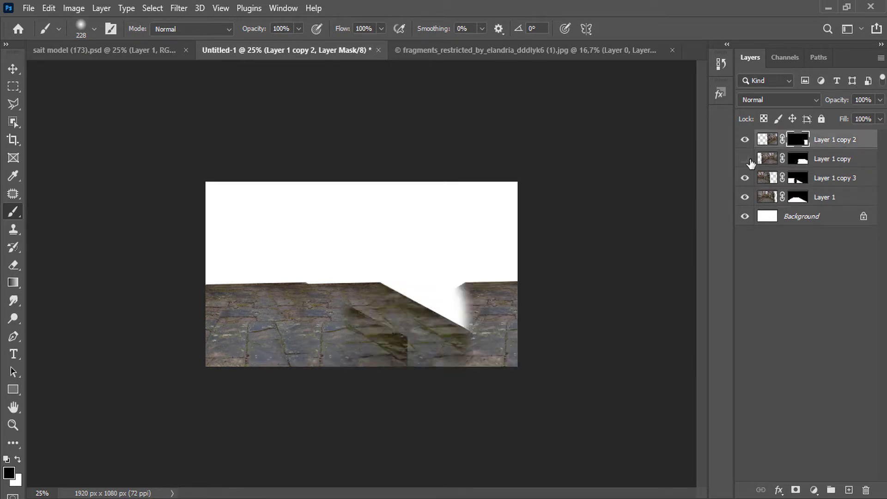
pyautogui.click(745, 159)
pyautogui.click(745, 178)
pyautogui.click(744, 178)
pyautogui.click(798, 178)
pyautogui.moveTo(368, 306); pyautogui.dragTo(376, 315)
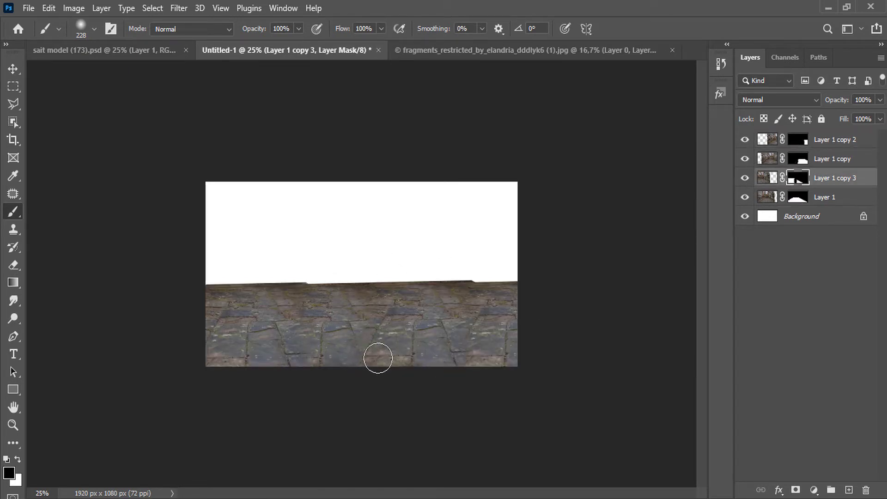
pyautogui.click(798, 159)
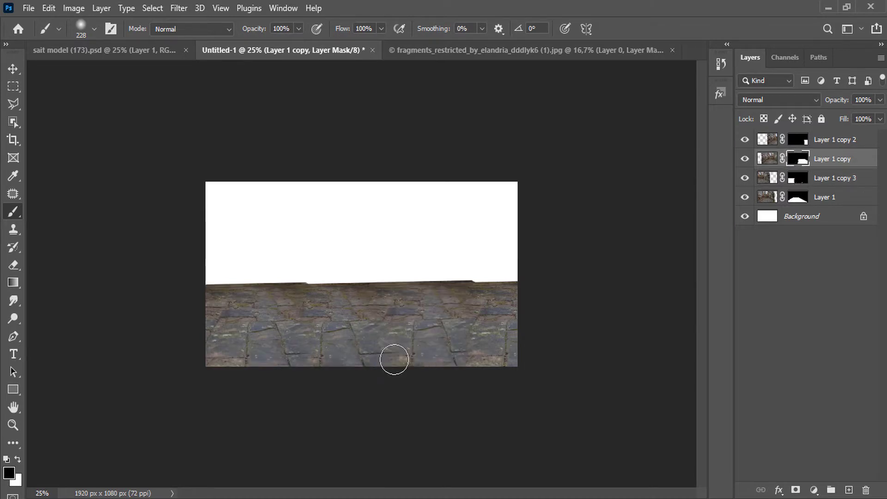
pyautogui.hotkey('ctrl', '+')
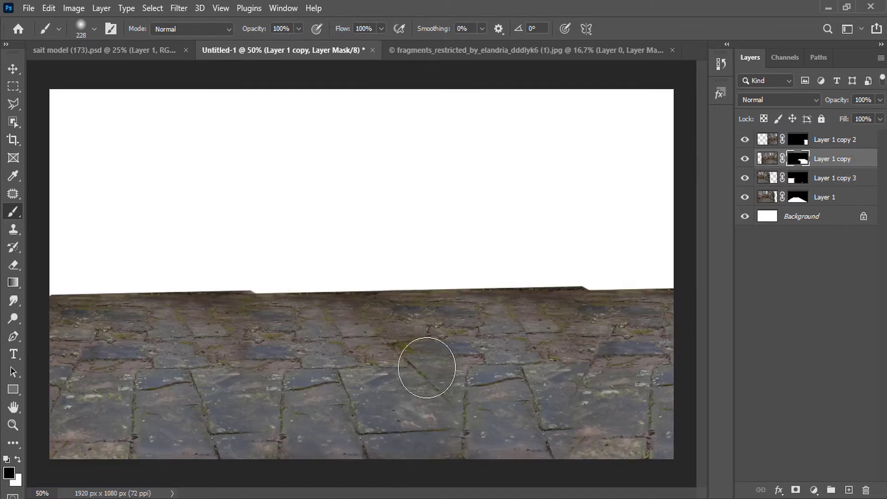
pyautogui.hotkey('ctrl', '-')
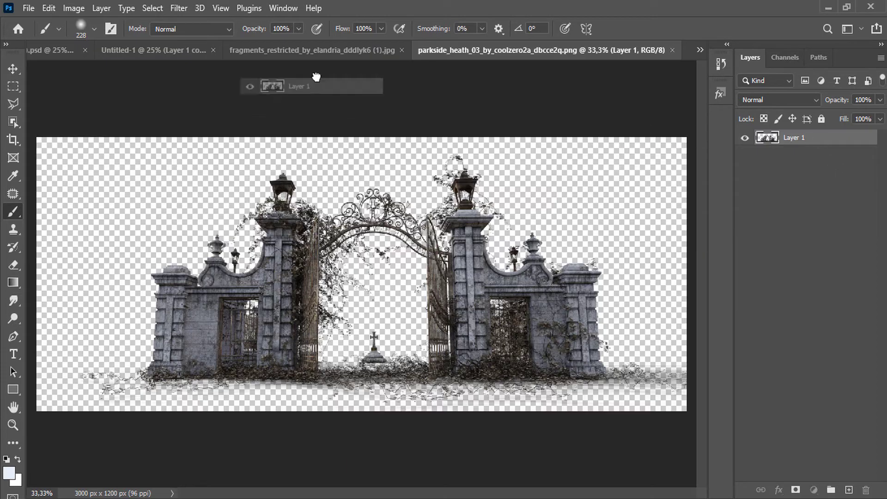
# Bring the parkside_heath gate layer into Untitled-1 and place it along the far edge of the stone floor
pyautogui.moveTo(313, 74); pyautogui.dragTo(277, 194)
pyautogui.press('v')
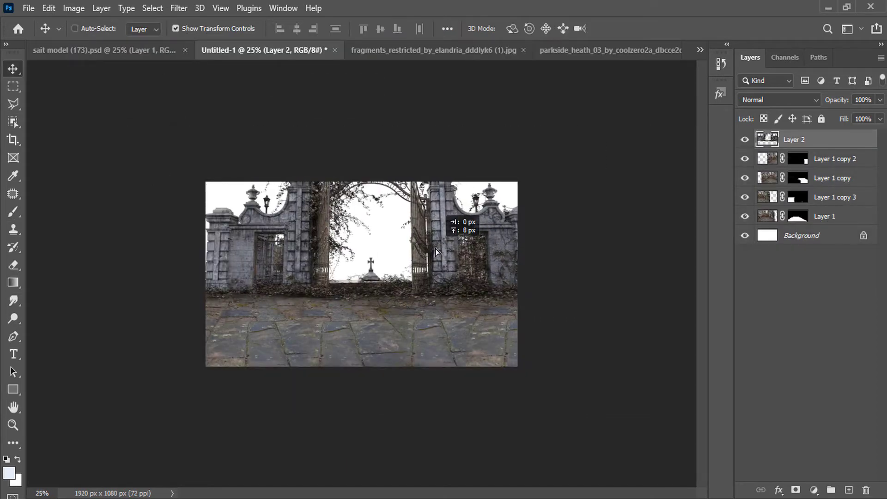
pyautogui.moveTo(606, 126); pyautogui.dragTo(568, 141)
pyautogui.moveTo(536, 193); pyautogui.dragTo(543, 194)
pyautogui.moveTo(574, 140); pyautogui.dragTo(594, 133)
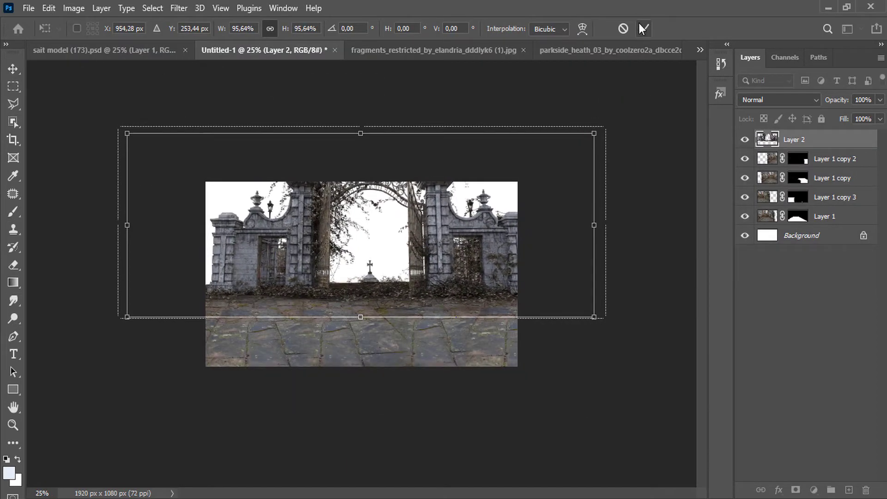
pyautogui.click(642, 29)
pyautogui.hotkey('ctrl', 'z')
# Expand the canvas with the Crop tool to 2016 x 1441 px so the gate tops and lanterns fit inside
pyautogui.rightClick(13, 140)
pyautogui.click(56, 139)
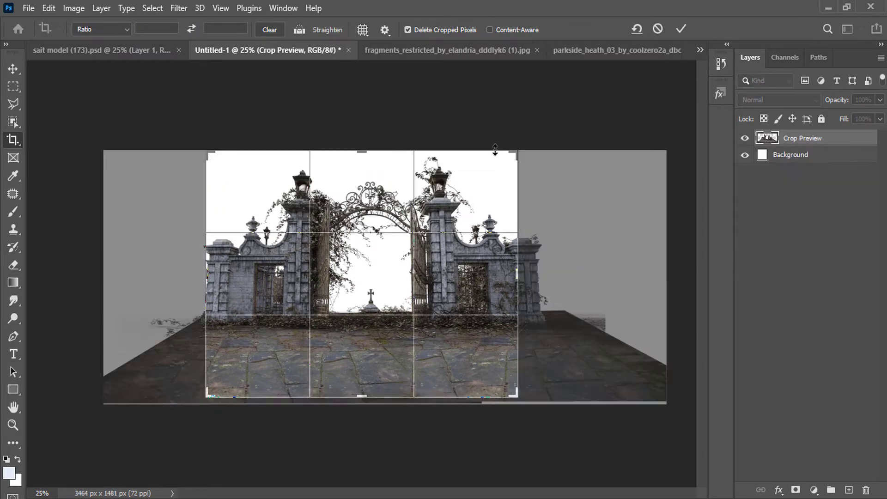
pyautogui.moveTo(516, 273); pyautogui.dragTo(523, 273)
pyautogui.click(680, 29)
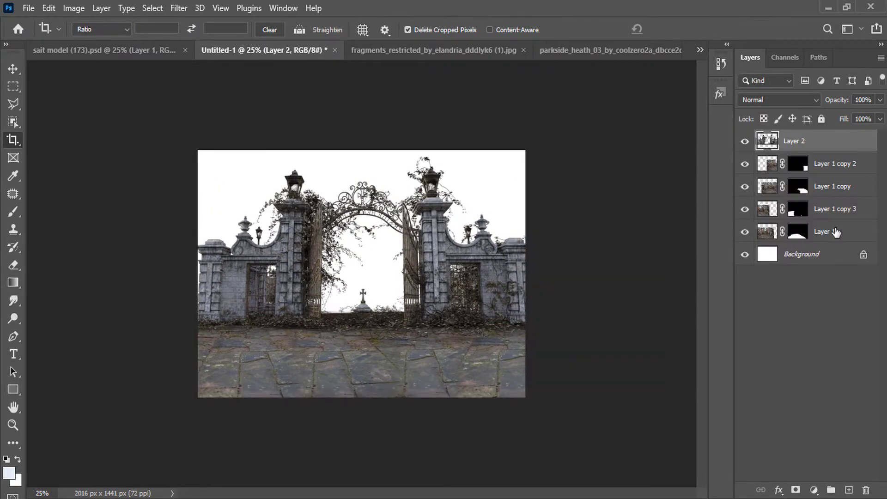
# Group Layer 1 and its three copies and name the group floor
pyautogui.click(835, 231)
pyautogui.keyDown('shift'); pyautogui.click(835, 165); pyautogui.keyUp('shift')
pyautogui.moveTo(836, 235); pyautogui.dragTo(831, 490)
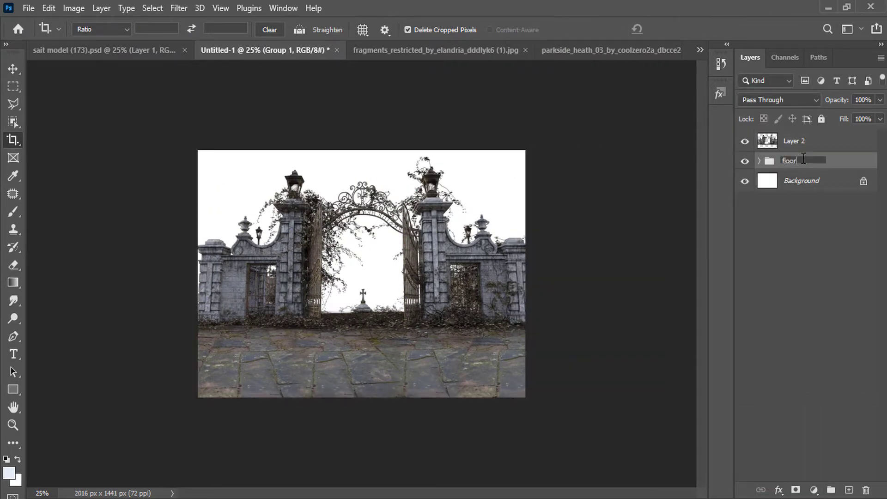
# Add a layer mask to the gate layer and paint out the stone cross in the gate opening with a soft black brush
pyautogui.click(783, 143)
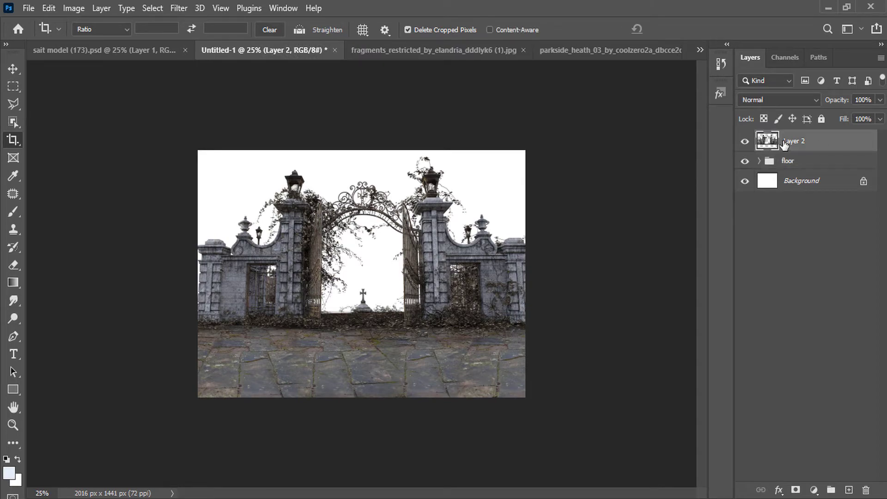
pyautogui.click(794, 489)
pyautogui.press('b')
pyautogui.hotkey('ctrl', '1')
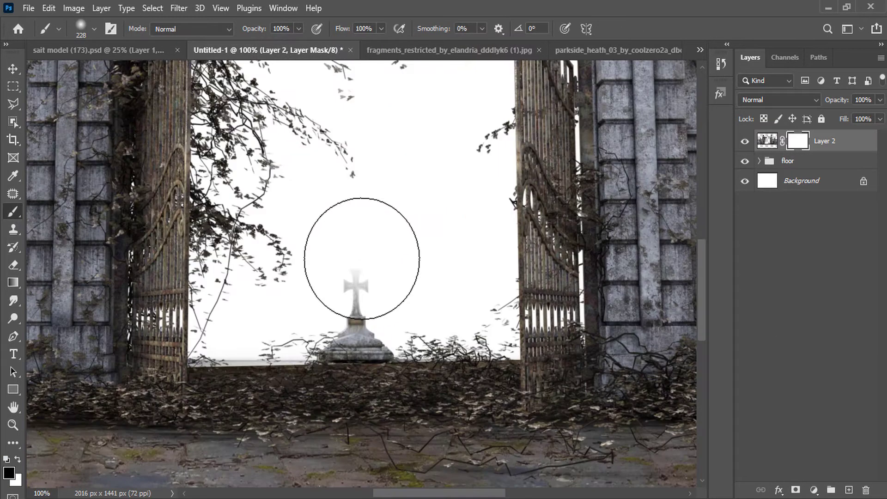
pyautogui.rightClick(365, 254)
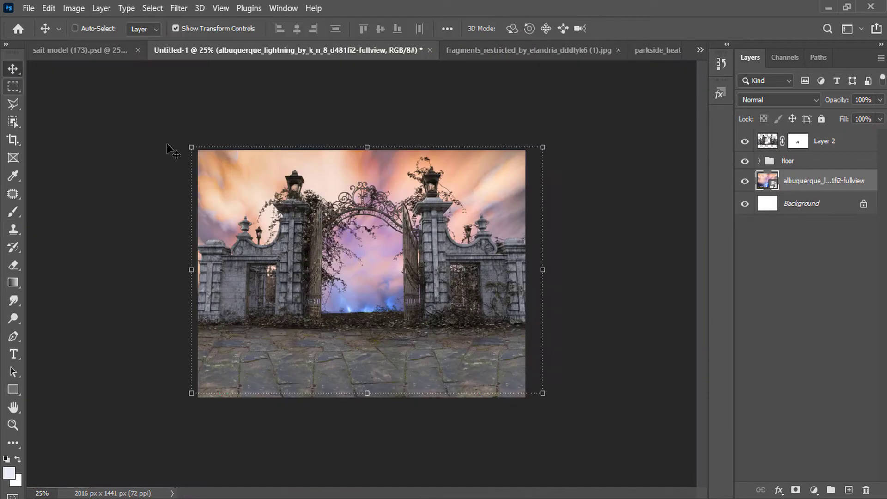
# Move the albuquerque_lightning sky behind the gate so the lightning bolt falls in the gate opening
pyautogui.moveTo(384, 205); pyautogui.dragTo(389, 213)
pyautogui.click(13, 86)
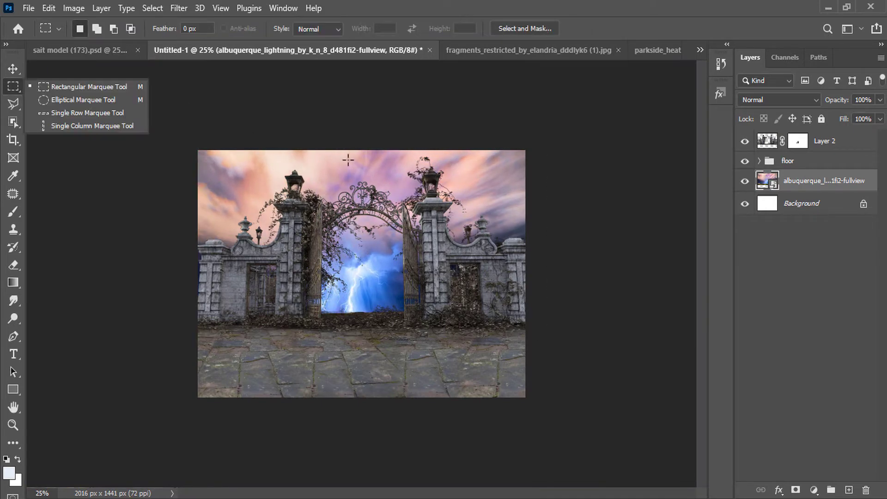
# Add a Hue/Saturation adjustment with Lightness about -48 above the floor group and clip it to that group
pyautogui.click(794, 161)
pyautogui.click(814, 489)
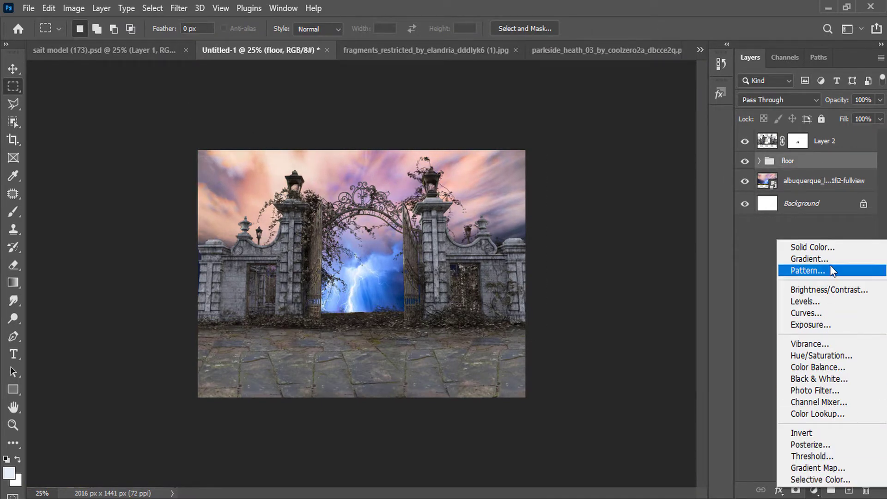
pyautogui.click(828, 355)
pyautogui.moveTo(374, 282); pyautogui.dragTo(337, 284)
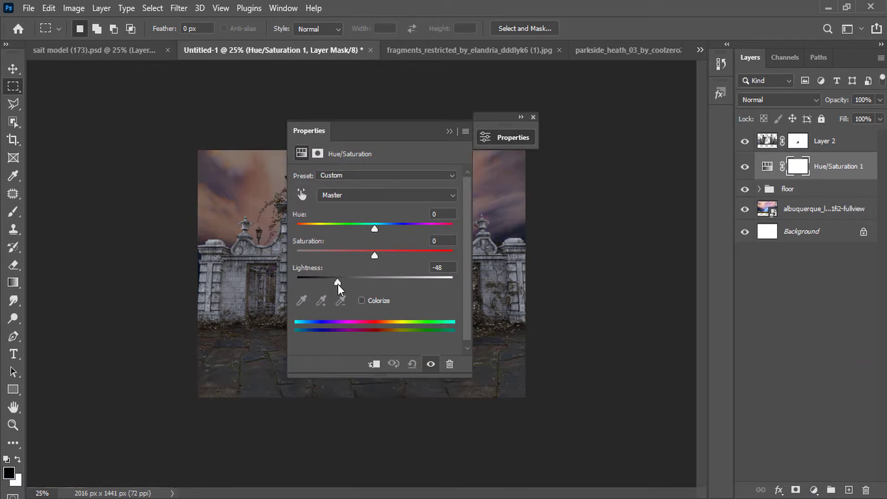
pyautogui.rightClick(825, 170)
pyautogui.click(696, 260)
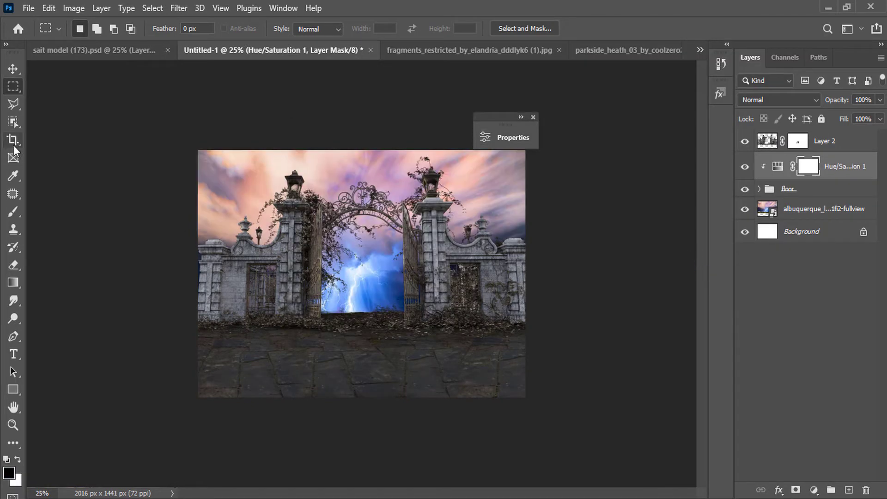
# Paint black on the Hue/Saturation mask with a soft 417 px brush to restore the brightness of the floor in front of the gate
pyautogui.click(13, 212)
pyautogui.rightClick(403, 276)
pyautogui.moveTo(434, 282); pyautogui.dragTo(517, 281)
pyautogui.click(448, 367)
pyautogui.press('Return')
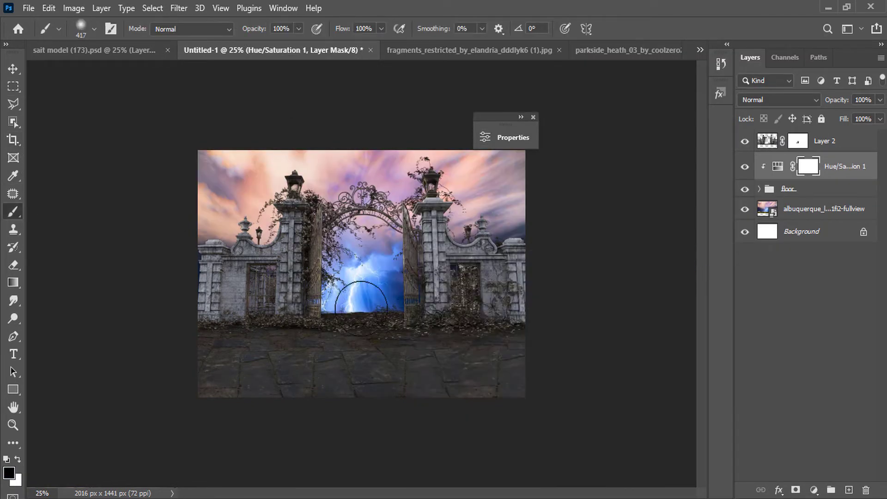
pyautogui.moveTo(360, 299)
pyautogui.mouseDown()
pyautogui.moveTo(417, 385)
pyautogui.moveTo(383, 354)
pyautogui.moveTo(362, 357)
pyautogui.moveTo(352, 320)
pyautogui.moveTo(295, 429)
pyautogui.moveTo(333, 348)
pyautogui.moveTo(281, 428)
pyautogui.mouseUp()
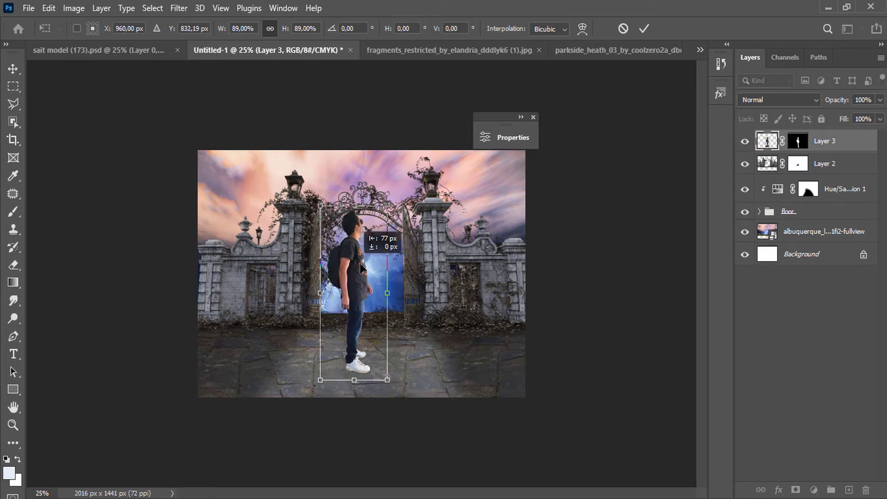
# Scale the man with the backpack to 81.47% and place him standing in front of the gate opening
pyautogui.moveTo(358, 277); pyautogui.dragTo(367, 277)
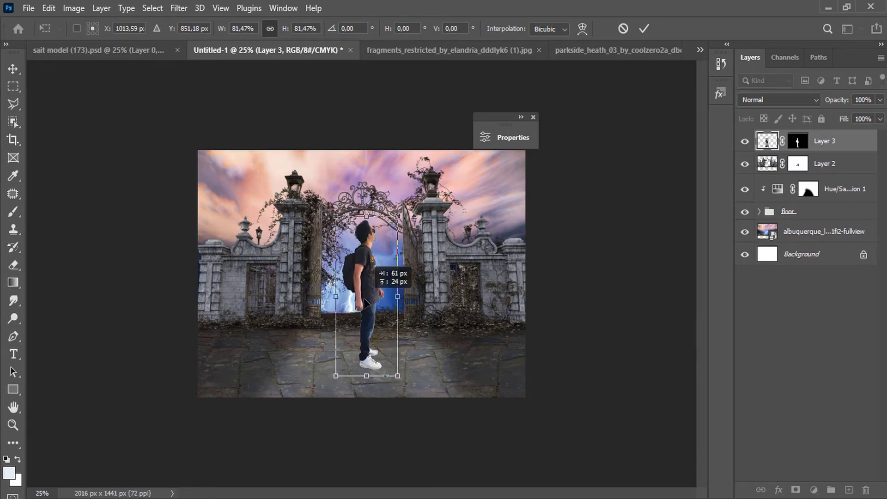
pyautogui.click(644, 29)
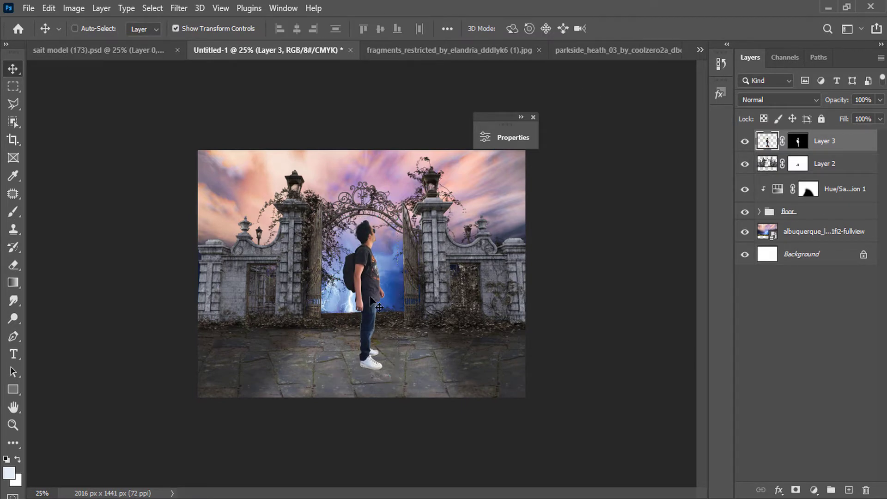
# Resize the lightning sky to 784.17% and reposition it so it fills the background and the bolt shows beside the man
pyautogui.click(769, 241)
pyautogui.moveTo(385, 250)
pyautogui.mouseDown()
pyautogui.moveTo(412, 247)
pyautogui.moveTo(398, 247)
pyautogui.mouseUp()
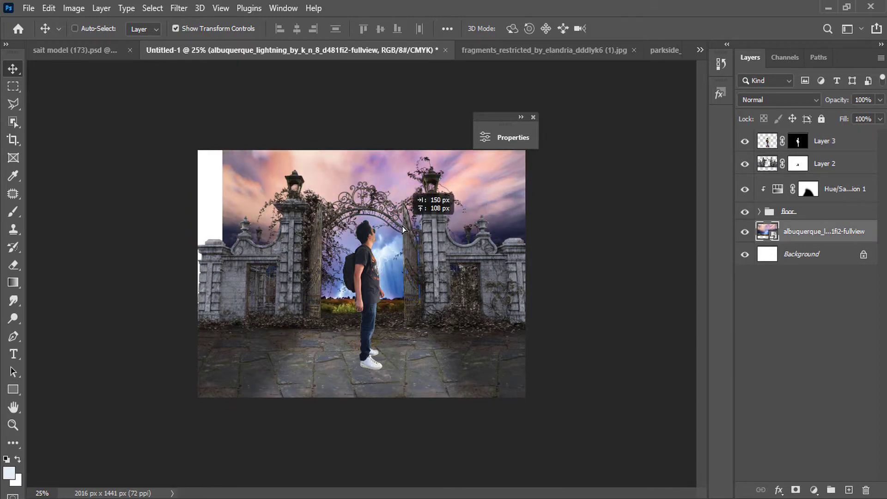
pyautogui.hotkey('ctrl', 't')
pyautogui.moveTo(221, 318); pyautogui.dragTo(175, 349)
pyautogui.moveTo(339, 237); pyautogui.dragTo(345, 209)
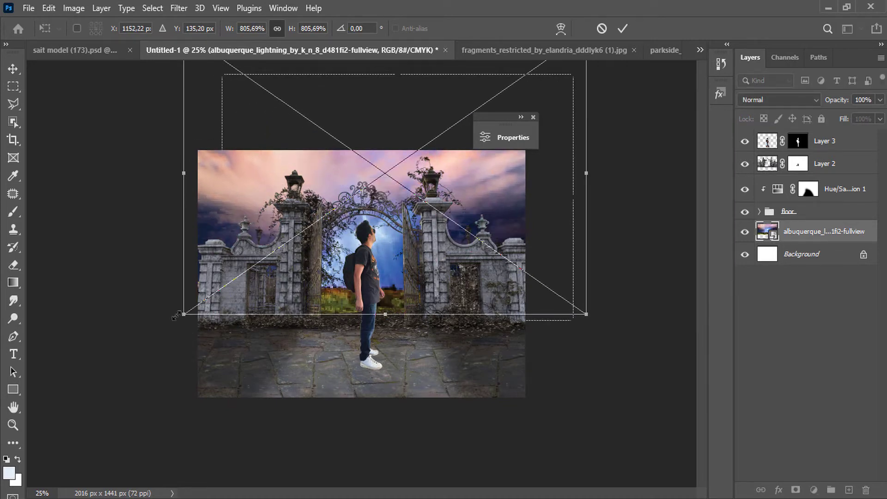
pyautogui.moveTo(176, 316); pyautogui.dragTo(164, 340)
pyautogui.moveTo(266, 270); pyautogui.dragTo(259, 279)
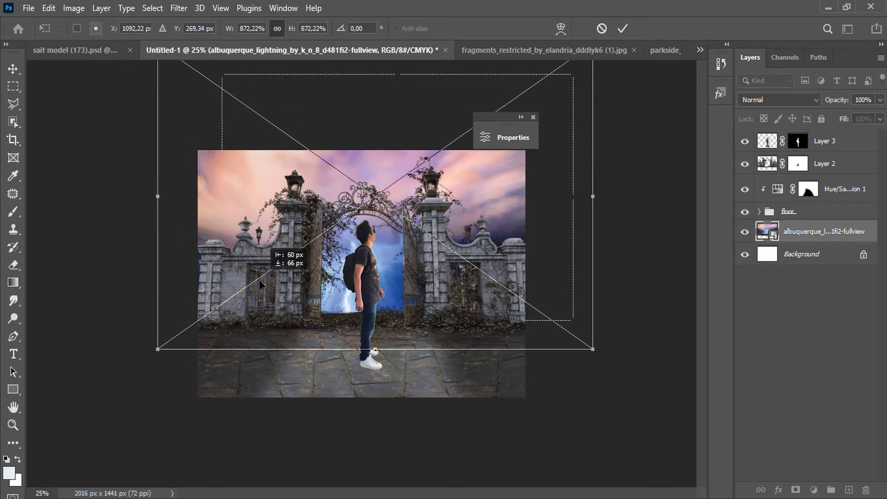
pyautogui.moveTo(595, 353); pyautogui.dragTo(552, 327)
pyautogui.moveTo(436, 240); pyautogui.dragTo(442, 256)
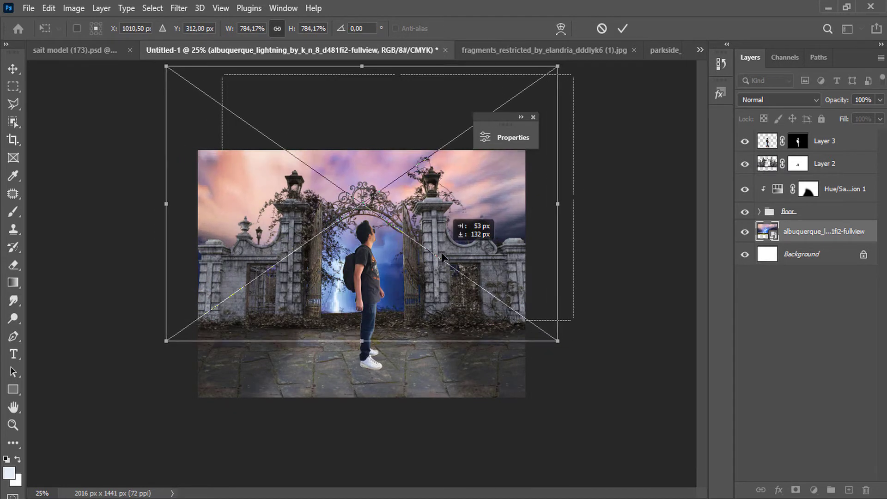
pyautogui.click(622, 27)
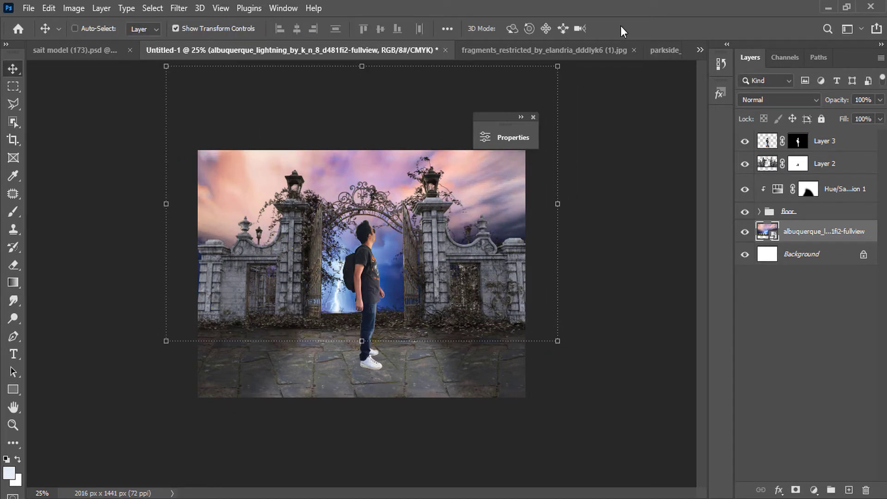
# Add a Curves adjustment clipped to the floor group and raise its Blue channel curve to tint the floor blue
pyautogui.click(839, 195)
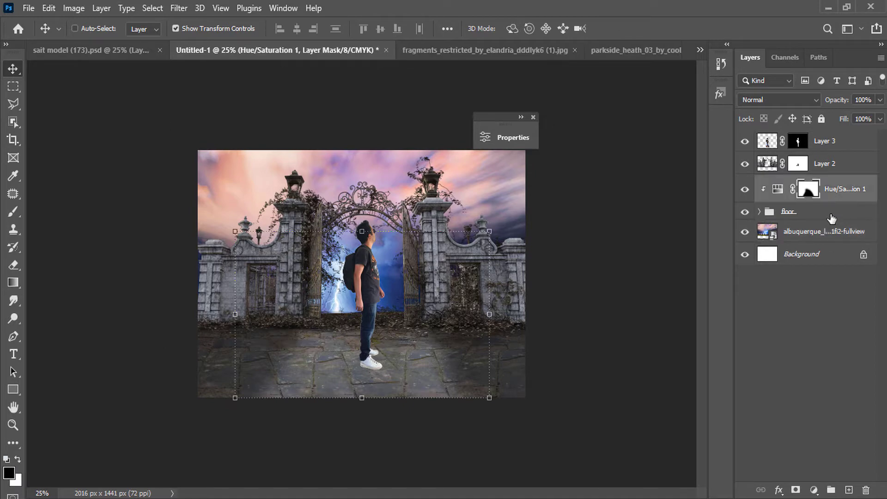
pyautogui.click(831, 217)
pyautogui.click(814, 489)
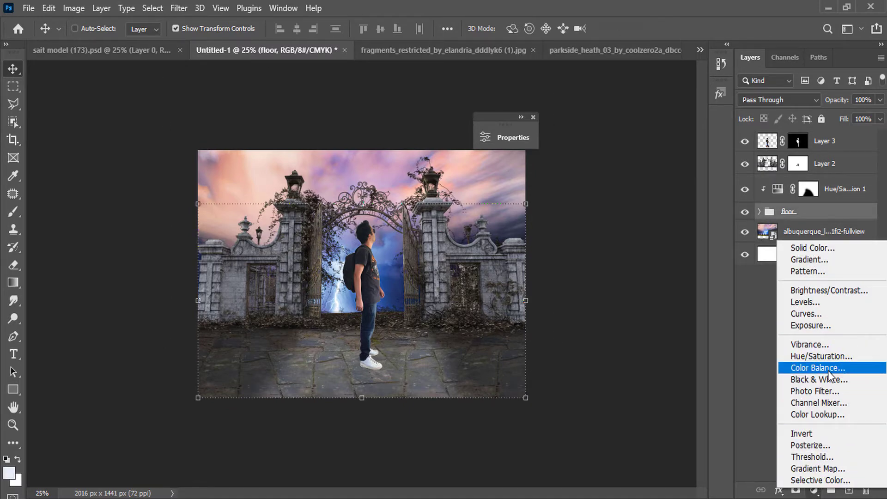
pyautogui.click(826, 314)
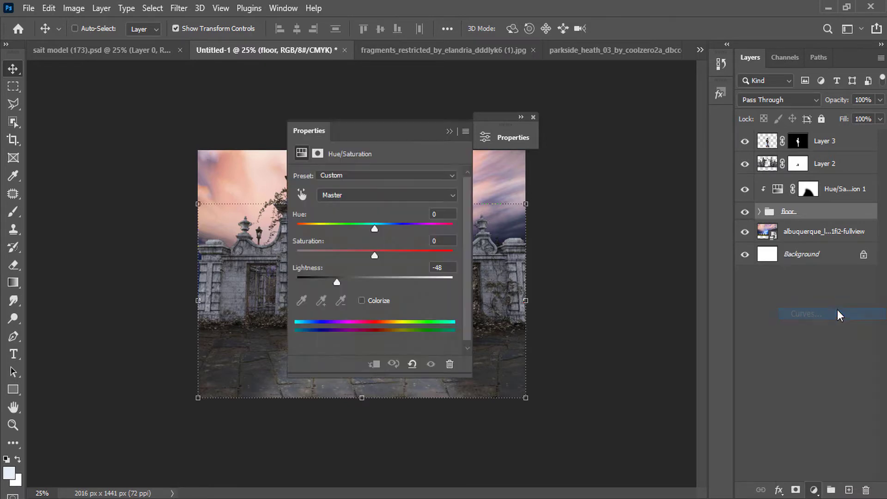
pyautogui.click(370, 195)
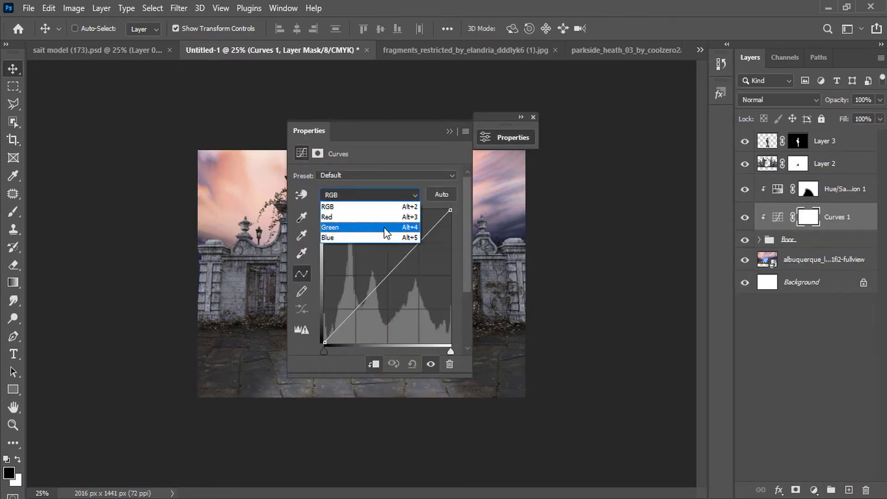
pyautogui.click(387, 234)
pyautogui.moveTo(390, 273); pyautogui.dragTo(392, 280)
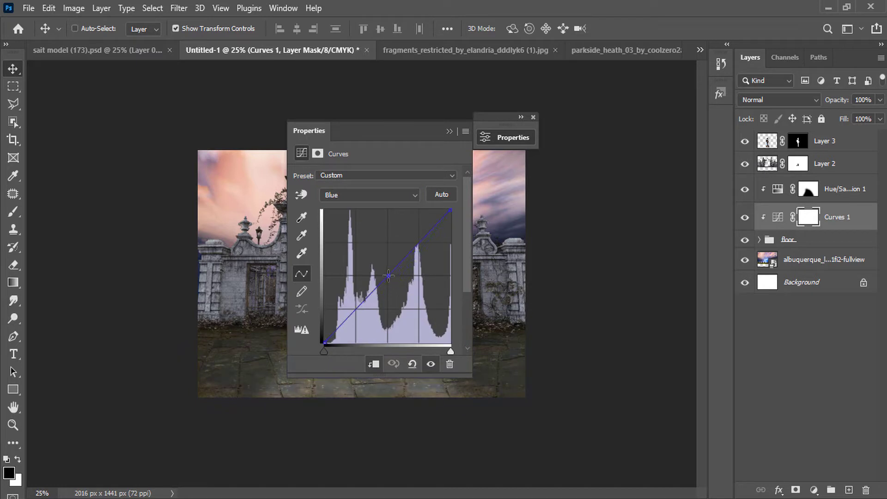
pyautogui.moveTo(401, 138); pyautogui.dragTo(527, 149)
# Lower the midpoint of the Red channel slightly in the floor's Curves adjustment
pyautogui.click(507, 209)
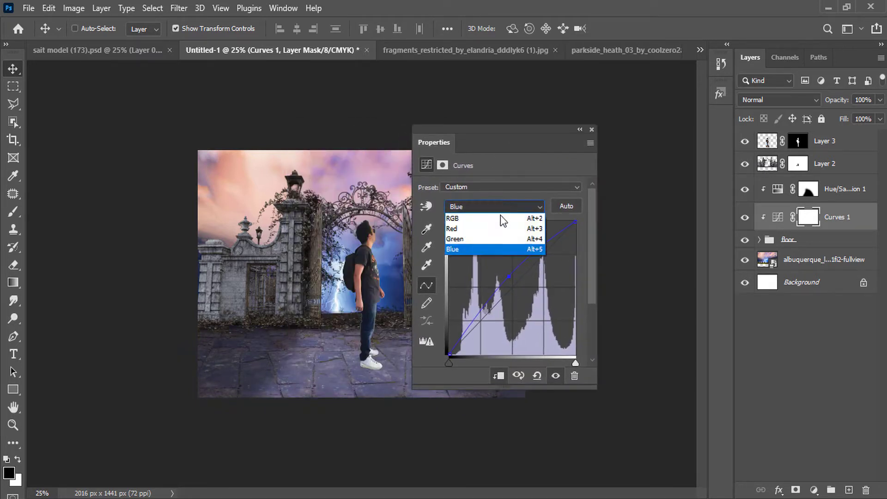
pyautogui.click(496, 224)
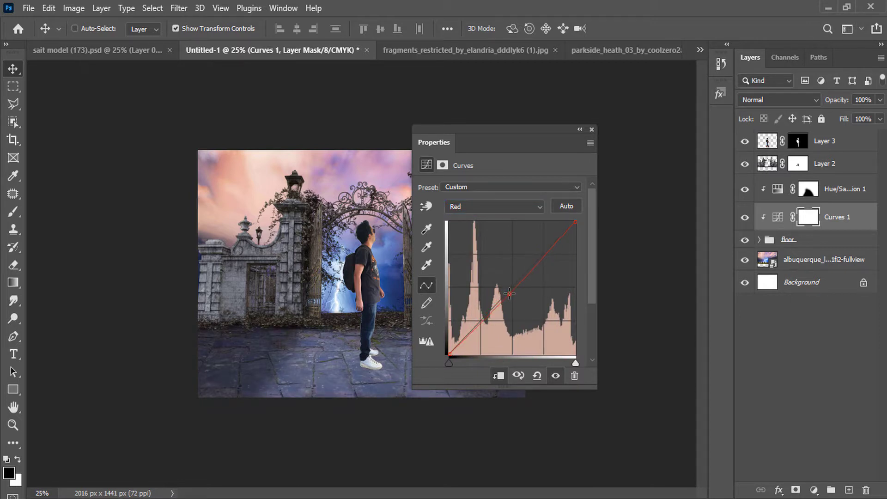
pyautogui.click(580, 130)
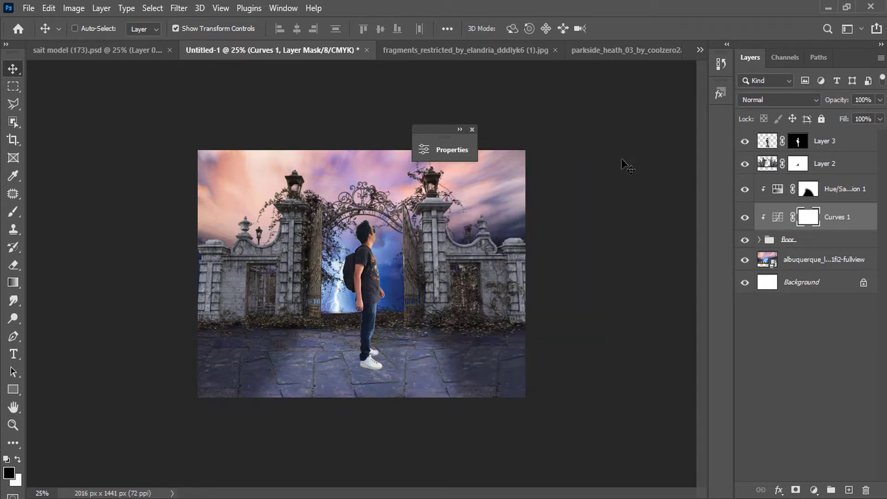
# Invert the mask of the floor's Curves adjustment to black
pyautogui.click(13, 211)
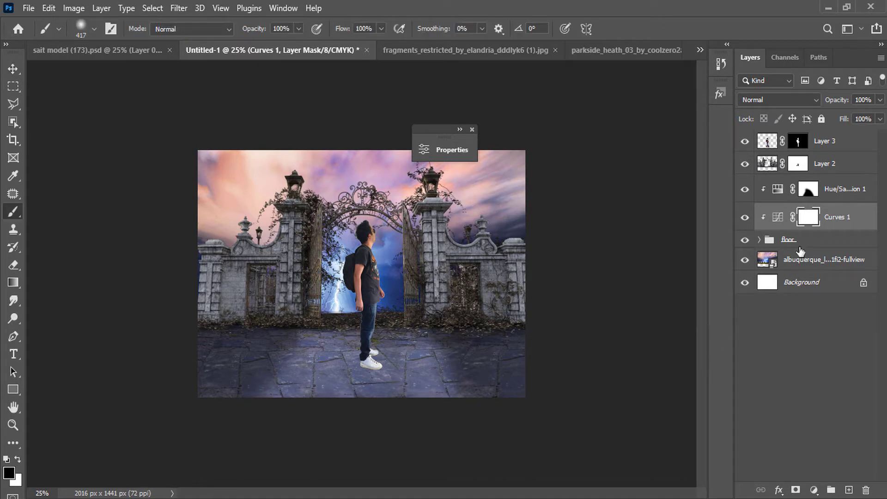
pyautogui.doubleClick(809, 217)
pyautogui.click(837, 439)
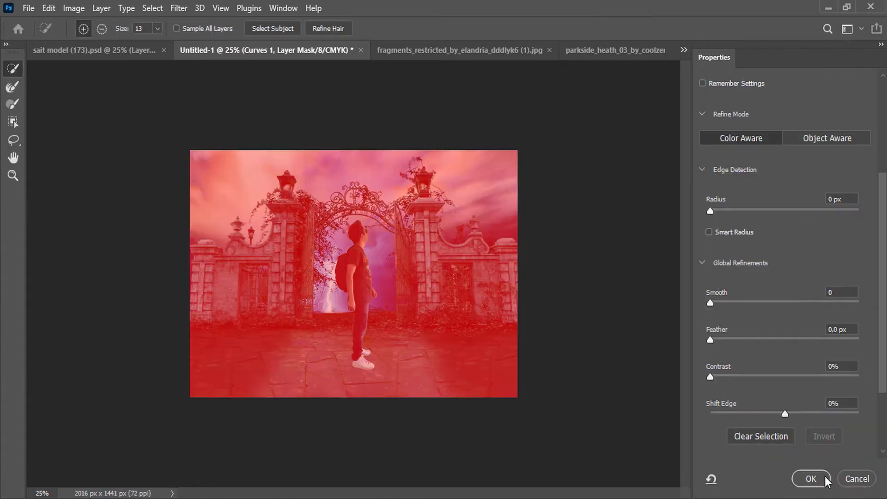
pyautogui.click(811, 478)
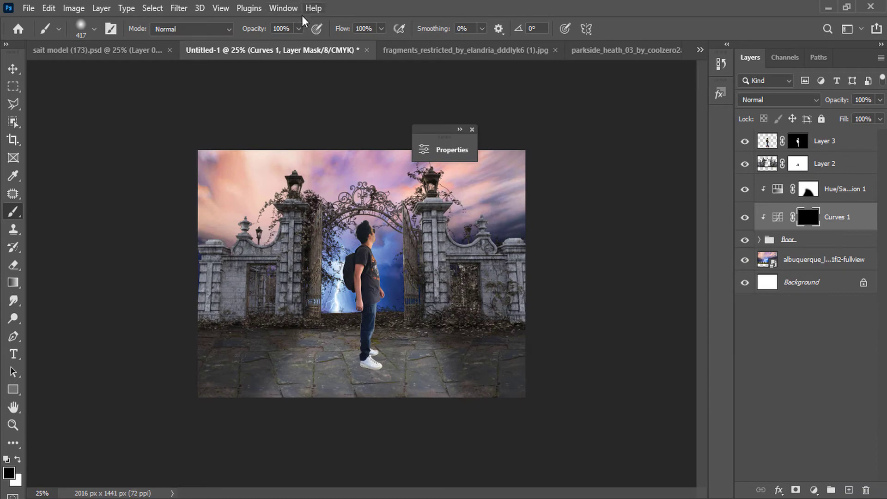
# Paint white at 52% brush opacity on the Curves mask to reveal the blue tint on the floor in front of the gate
pyautogui.click(298, 28)
pyautogui.click(385, 312)
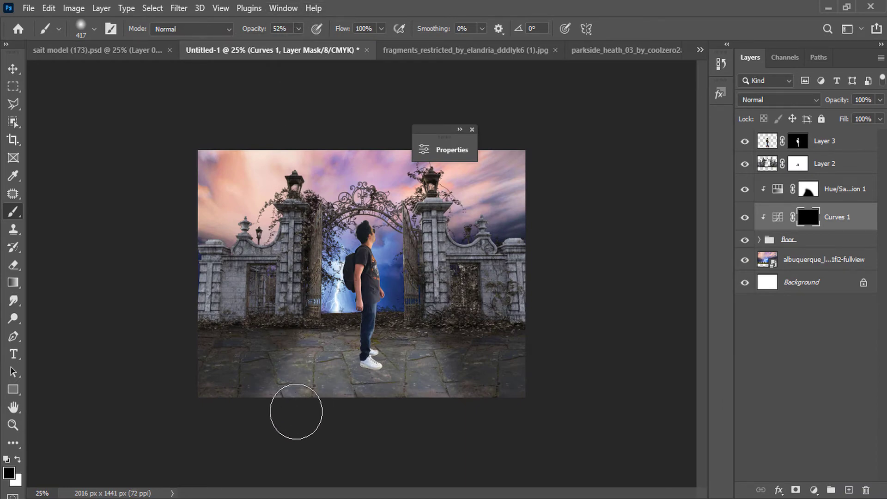
pyautogui.click(21, 460)
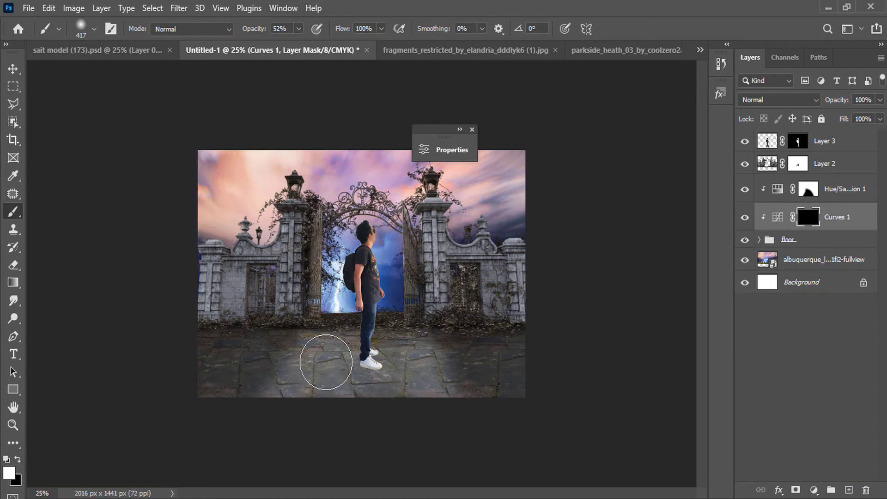
pyautogui.moveTo(370, 308)
pyautogui.mouseDown()
pyautogui.moveTo(433, 322)
pyautogui.moveTo(410, 386)
pyautogui.moveTo(381, 356)
pyautogui.moveTo(282, 383)
pyautogui.moveTo(330, 366)
pyautogui.moveTo(417, 361)
pyautogui.moveTo(418, 391)
pyautogui.moveTo(352, 395)
pyautogui.moveTo(368, 375)
pyautogui.moveTo(412, 396)
pyautogui.moveTo(419, 379)
pyautogui.moveTo(415, 399)
pyautogui.mouseUp()
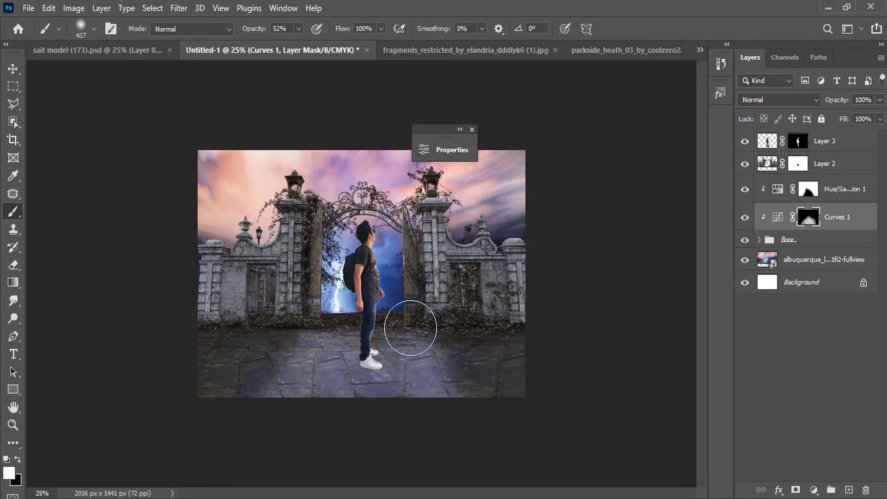
pyautogui.click(471, 130)
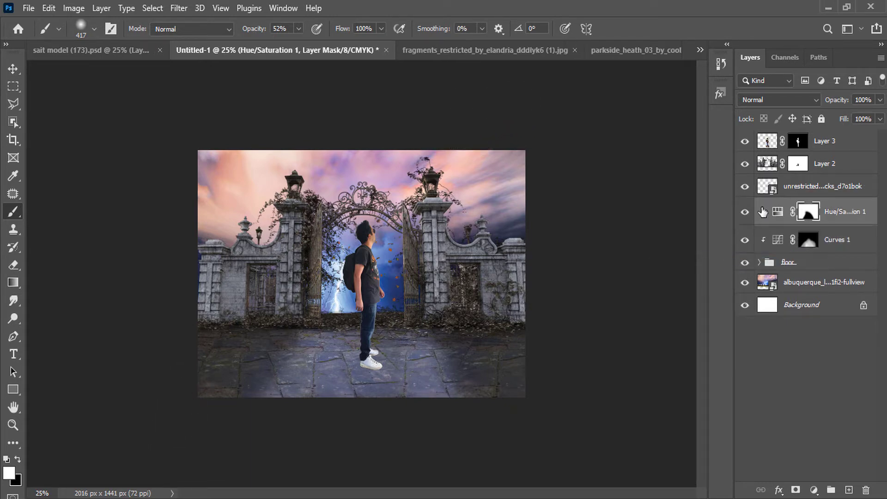
# Scale the falling autumn leaves to 131.23%, place them over the floor left of the man, and duplicate them to his right
pyautogui.click(800, 189)
pyautogui.click(13, 69)
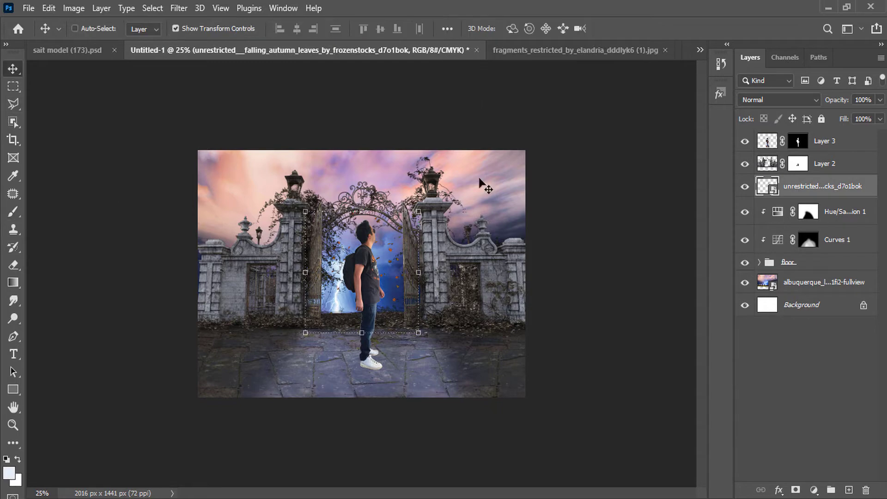
pyautogui.click(420, 209)
pyautogui.moveTo(418, 210); pyautogui.dragTo(570, 125)
pyautogui.moveTo(496, 181); pyautogui.dragTo(391, 267)
pyautogui.moveTo(417, 184); pyautogui.dragTo(352, 254)
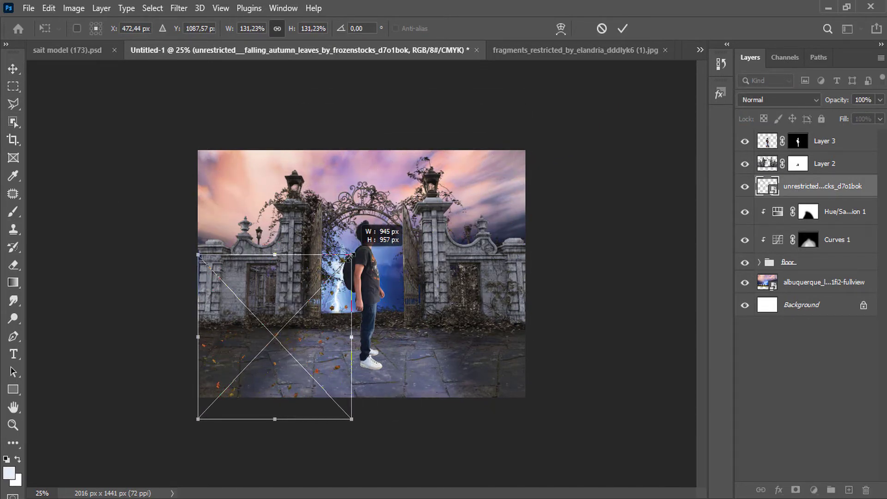
pyautogui.click(622, 30)
pyautogui.moveTo(315, 325); pyautogui.dragTo(462, 338)
# Add a Hue/Saturation adjustment above the original leaves layer and clip it to those leaves
pyautogui.scroll(3, 289, 342)
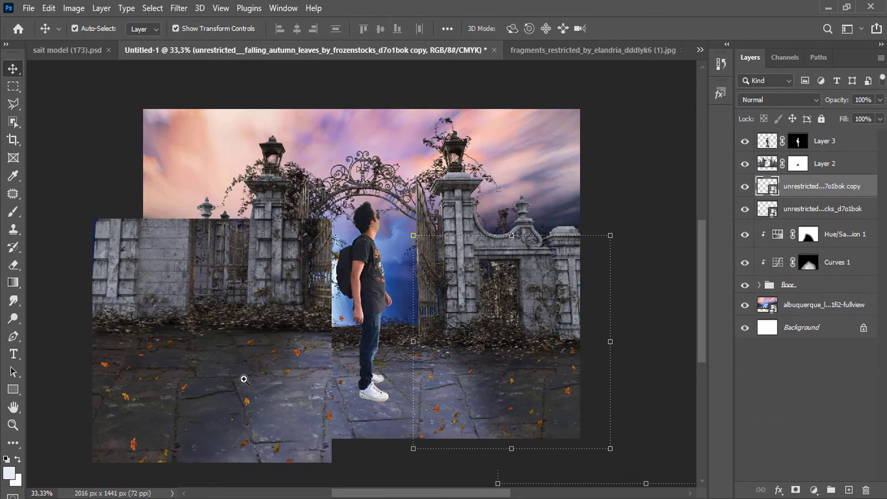
pyautogui.moveTo(276, 376); pyautogui.dragTo(349, 300)
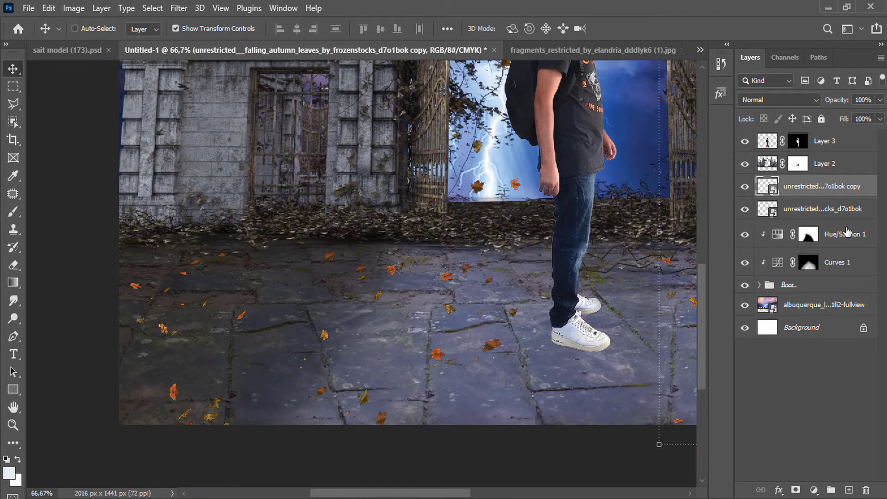
pyautogui.click(822, 209)
pyautogui.click(814, 489)
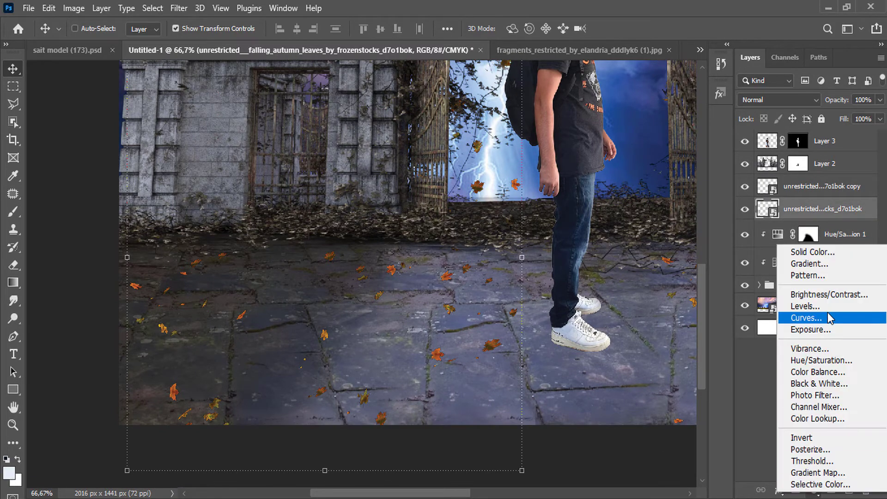
pyautogui.click(821, 360)
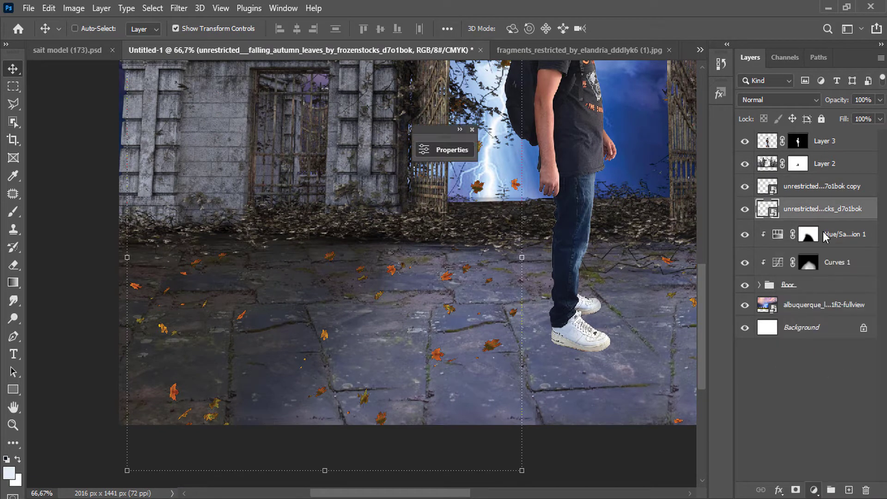
pyautogui.rightClick(834, 211)
pyautogui.click(713, 263)
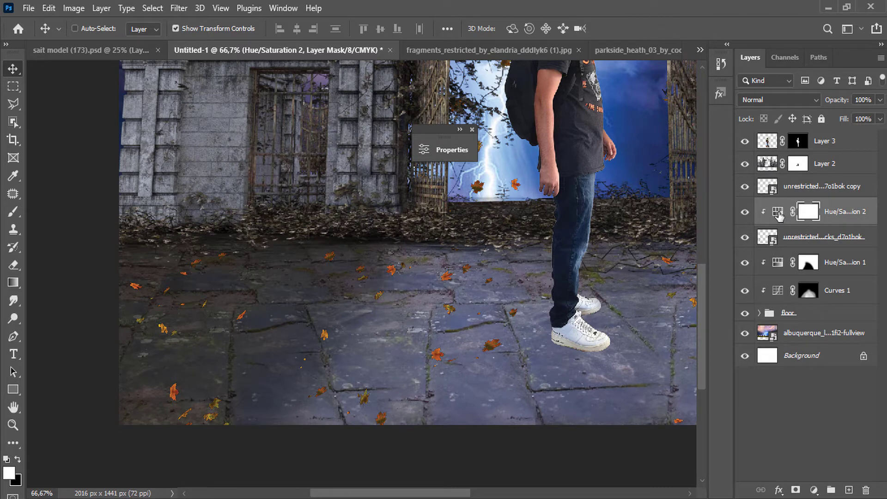
# Set the leaves' Hue/Saturation adjustment to Lightness -25 and Saturation -55
pyautogui.click(778, 213)
pyautogui.moveTo(290, 145); pyautogui.dragTo(534, 138)
pyautogui.moveTo(555, 287); pyautogui.dragTo(535, 290)
pyautogui.moveTo(555, 260); pyautogui.dragTo(514, 261)
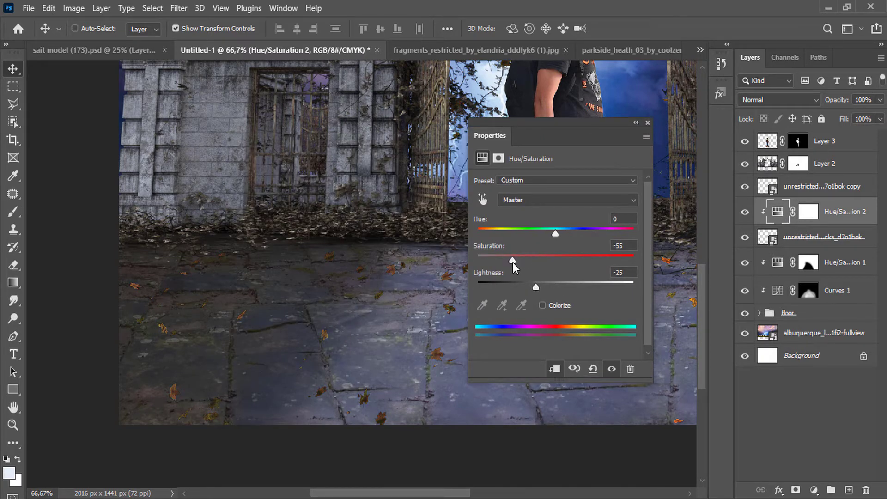
pyautogui.doubleClick(625, 125)
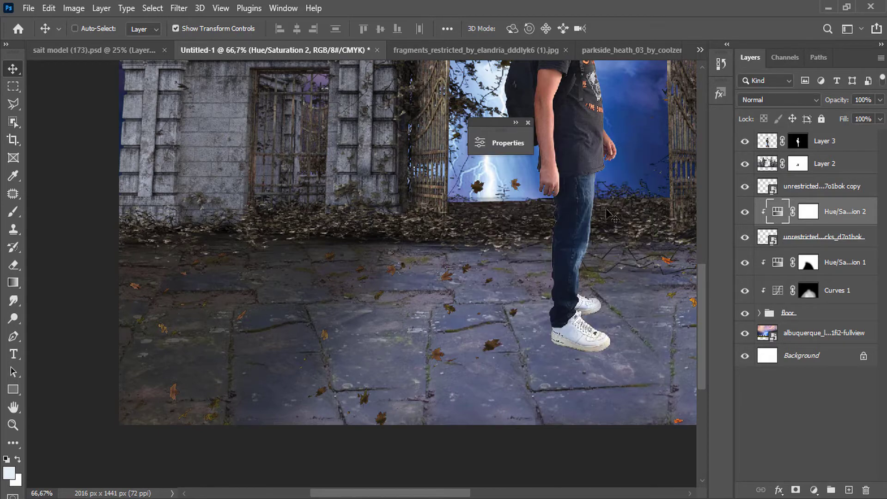
# Add a Drop Shadow with a distance of 2 px to the original leaves layer
pyautogui.rightClick(823, 237)
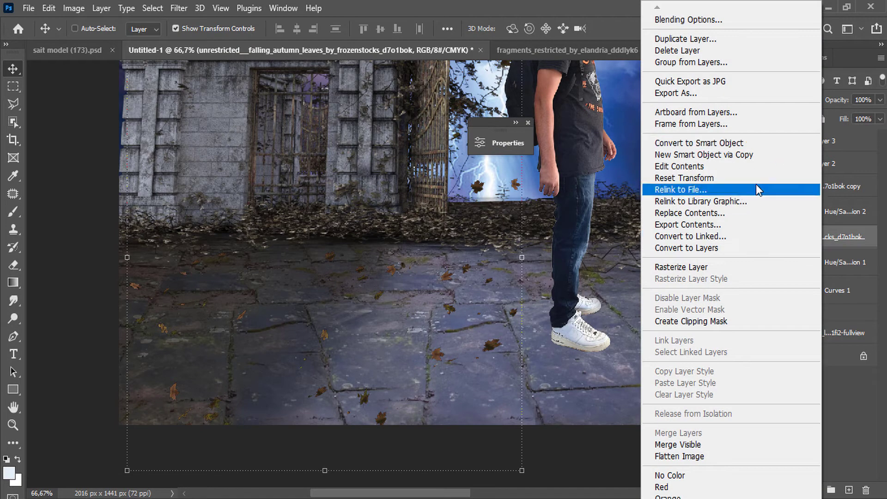
pyautogui.click(742, 23)
pyautogui.moveTo(678, 127); pyautogui.dragTo(798, 110)
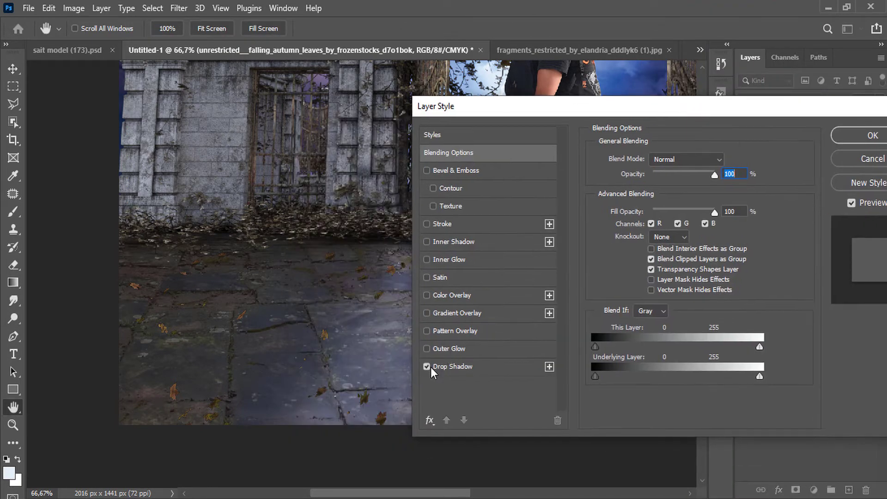
pyautogui.click(465, 368)
pyautogui.moveTo(643, 222); pyautogui.dragTo(655, 221)
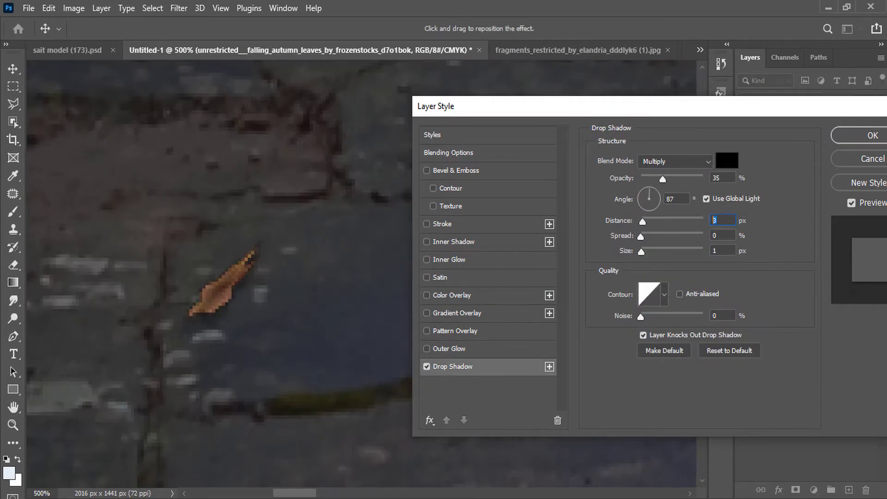
pyautogui.write('2')
pyautogui.click(865, 140)
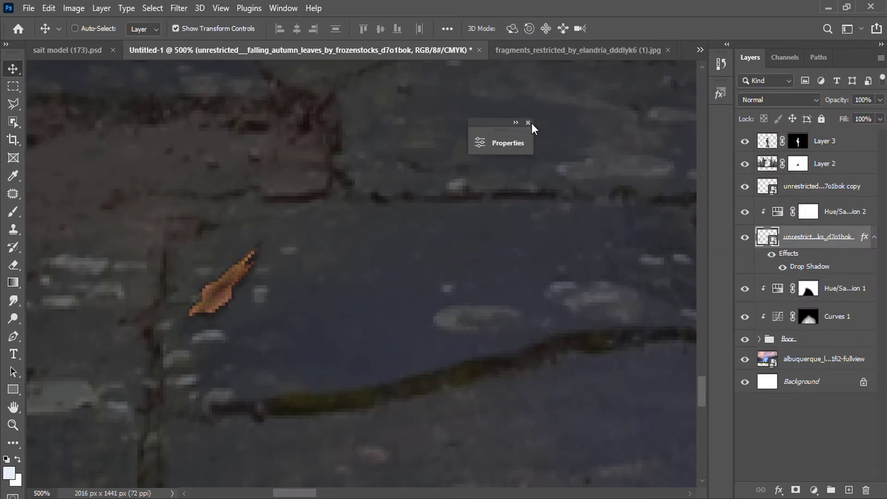
pyautogui.click(528, 122)
pyautogui.scroll(-6, 390, 207)
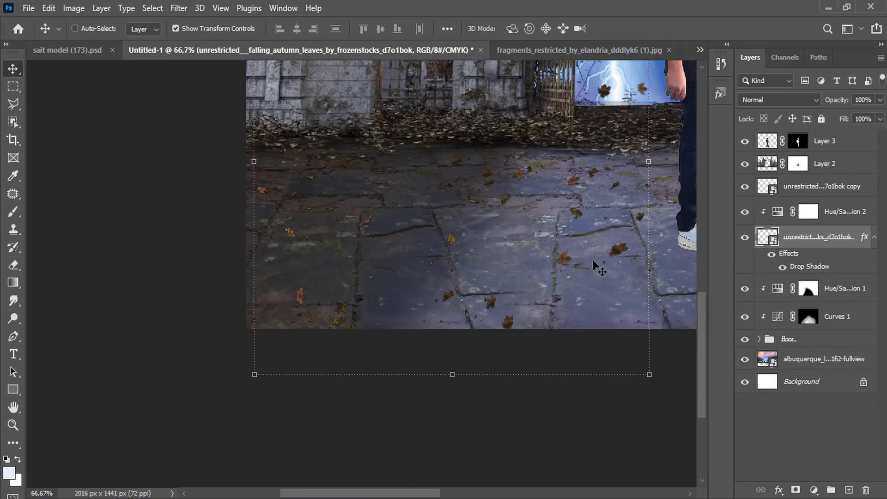
pyautogui.scroll(-2, 585, 208)
pyautogui.scroll(2, 337, 377)
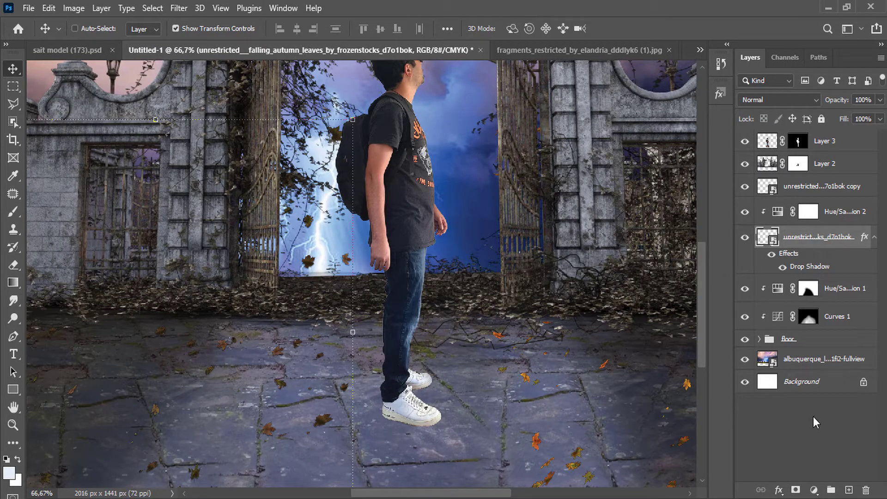
pyautogui.click(848, 490)
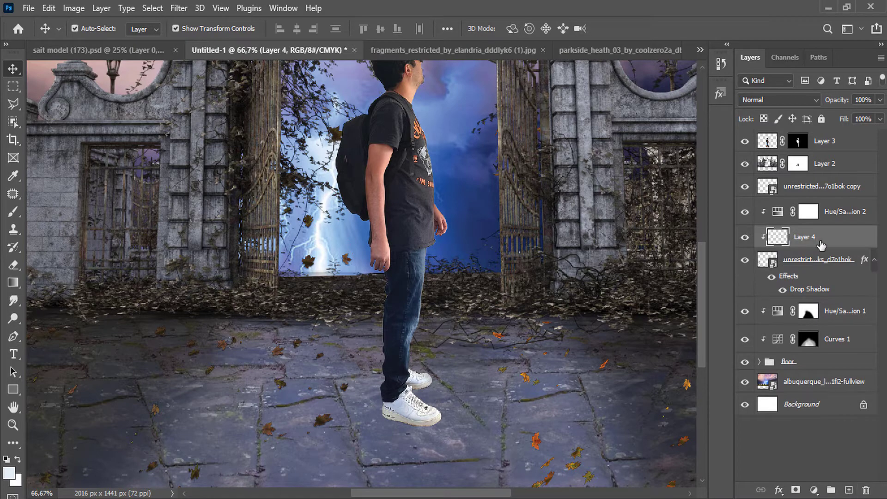
pyautogui.hotkey('ctrl', 'z')
# Add a Curves adjustment directly above the original leaves layer and clip it to those leaves
pyautogui.click(814, 490)
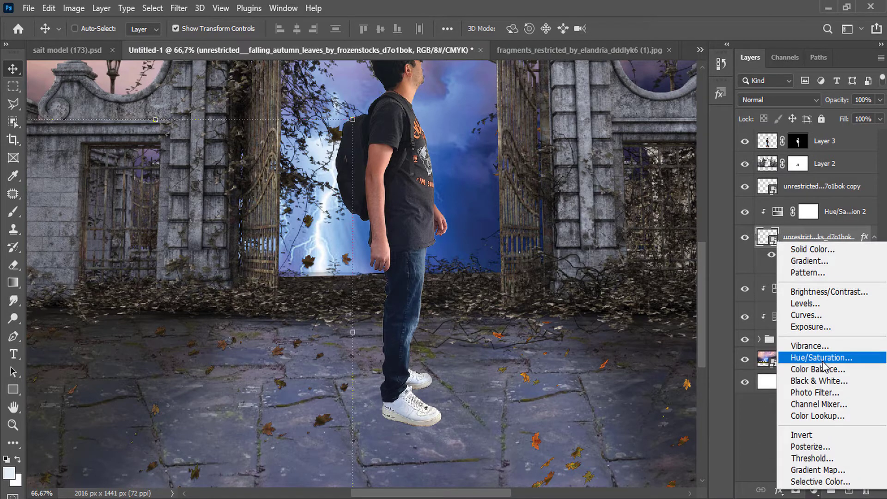
pyautogui.click(812, 315)
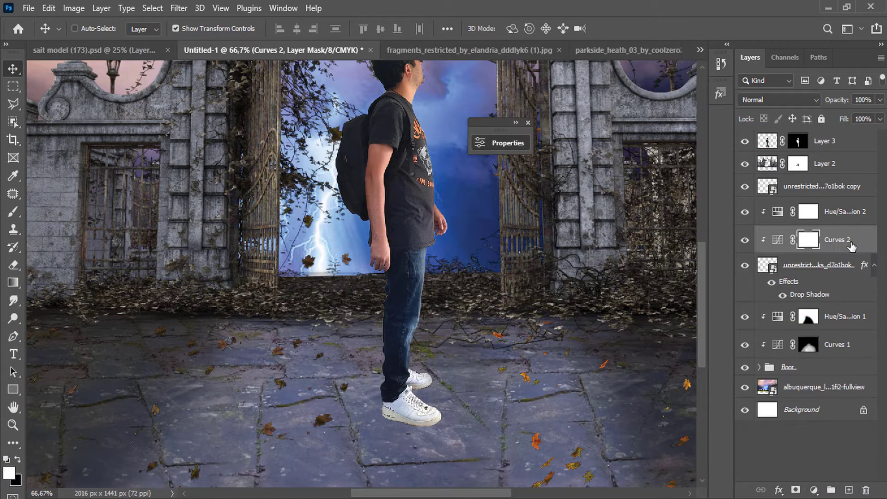
pyautogui.rightClick(868, 242)
pyautogui.click(868, 242)
# In the leaves' Curves adjustment, raise the Blue channel's midtones and lower the Red channel's midtones
pyautogui.doubleClick(777, 239)
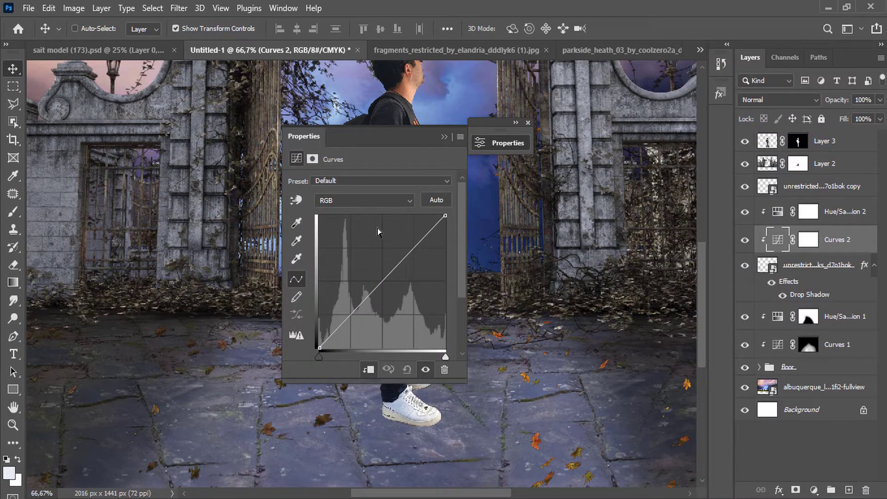
pyautogui.click(359, 245)
pyautogui.moveTo(376, 285); pyautogui.dragTo(377, 279)
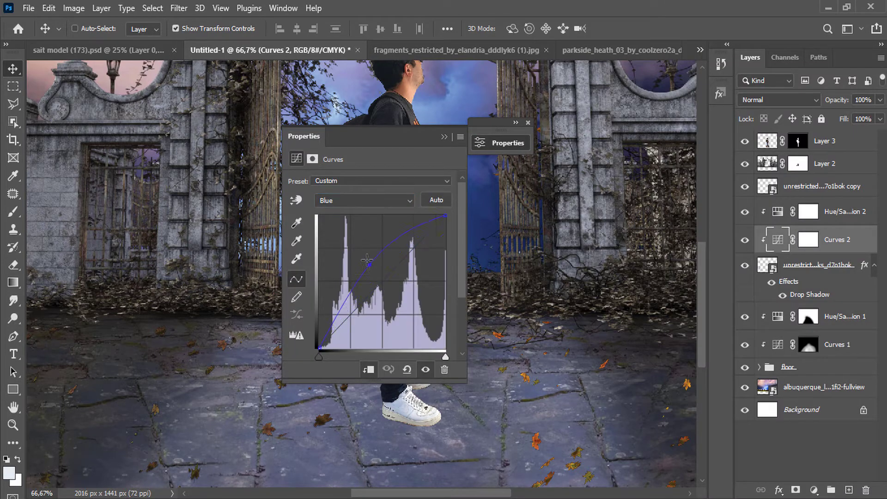
pyautogui.click(375, 200)
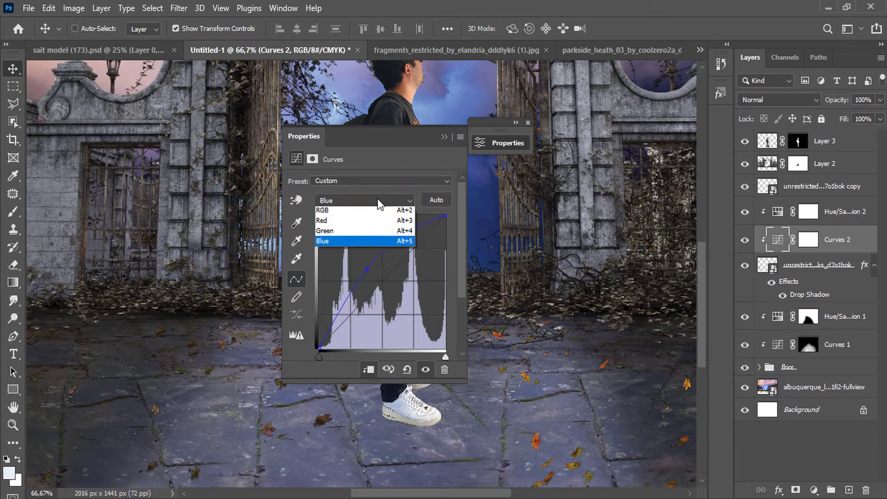
pyautogui.click(365, 224)
pyautogui.moveTo(395, 316); pyautogui.dragTo(393, 315)
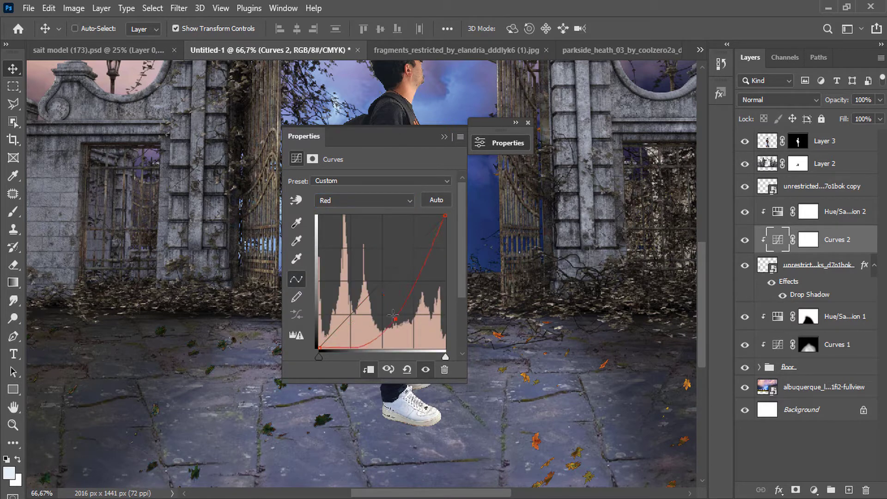
pyautogui.click(444, 137)
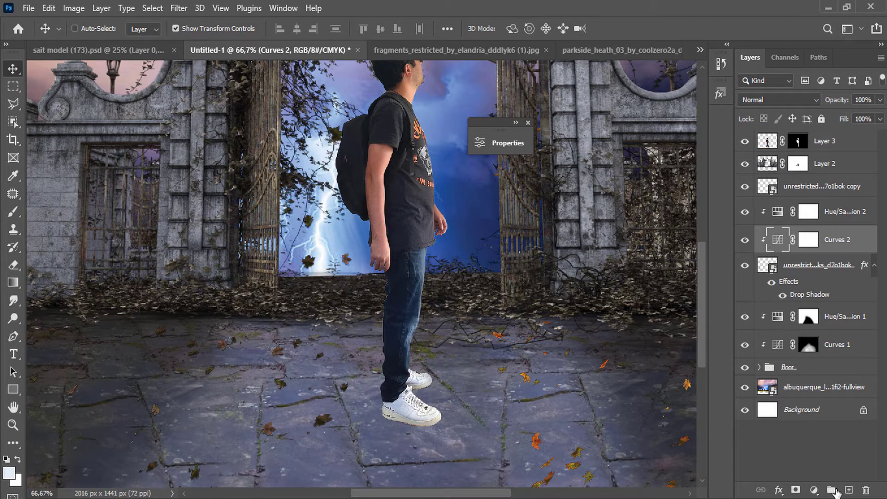
# Add a clipped layer above Curves 2, paint it with light blue sampled from the lightning at 52% brush opacity, and blend it as Soft Light
pyautogui.click(848, 490)
pyautogui.click(13, 211)
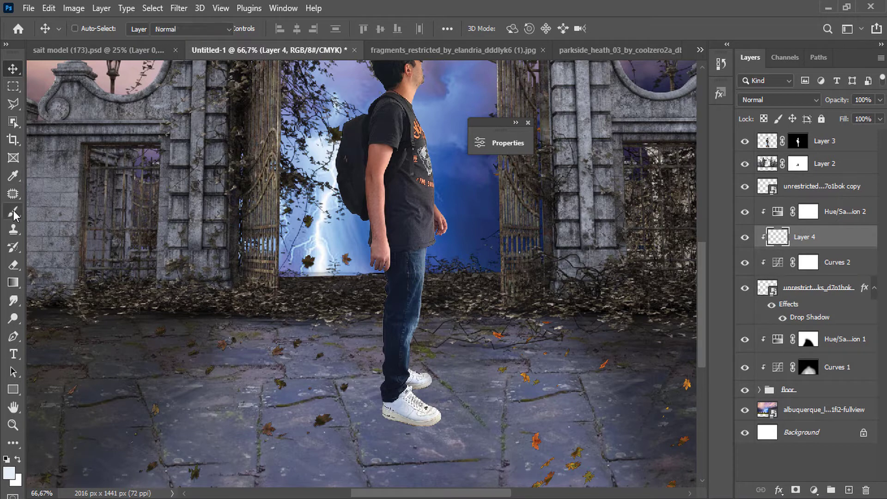
pyautogui.keyDown('alt'); pyautogui.click(340, 220); pyautogui.keyUp('alt')
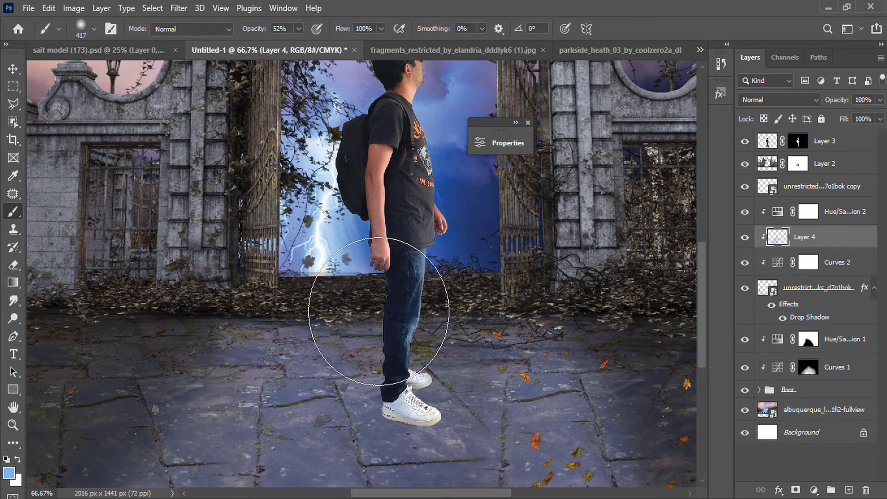
pyautogui.click(775, 99)
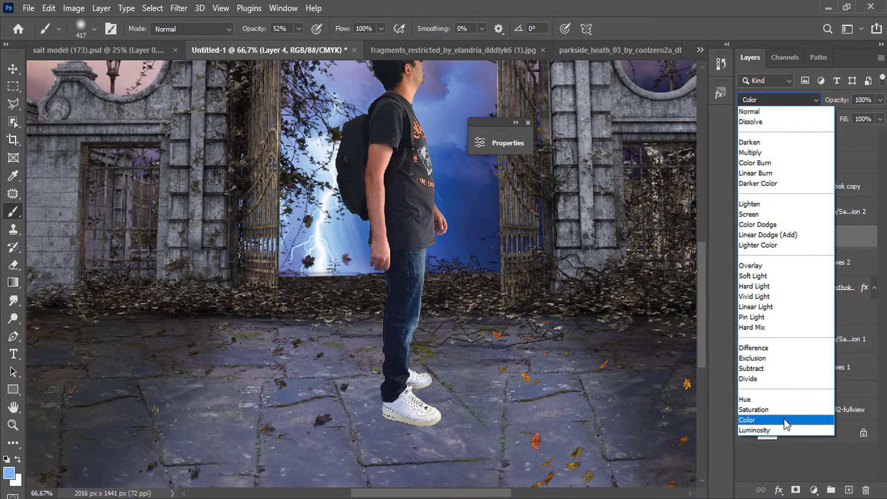
pyautogui.click(777, 276)
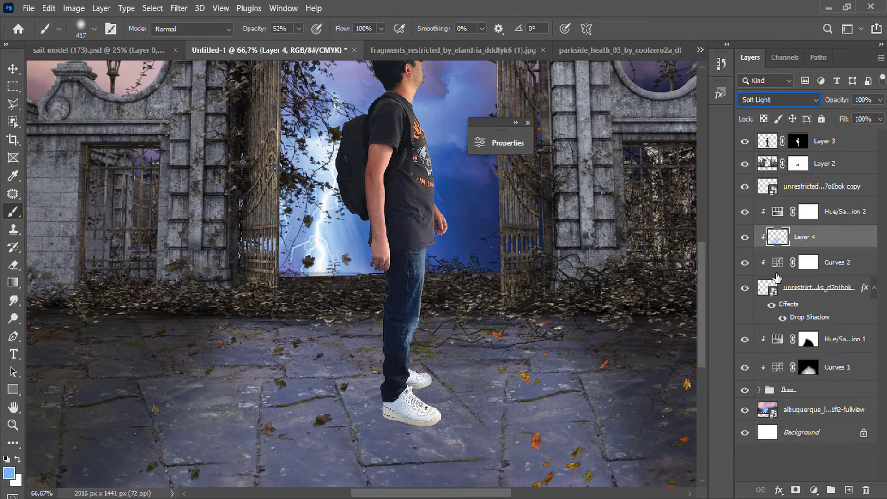
# Move the leaves copy directly beneath the original leaves, and group both with their clipped layers as "yaptak"
pyautogui.click(13, 85)
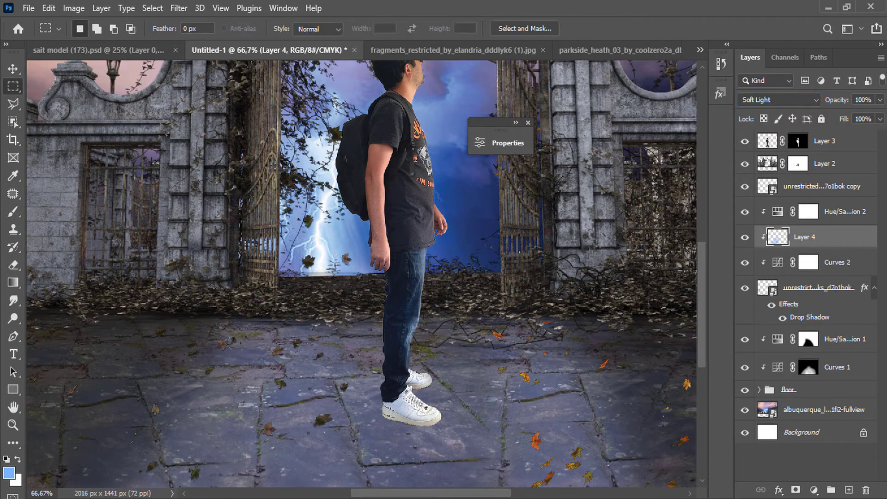
pyautogui.keyDown('alt'); pyautogui.click(276, 174); pyautogui.keyUp('alt')
pyautogui.keyDown('alt'); pyautogui.click(277, 175); pyautogui.keyUp('alt')
pyautogui.click(528, 122)
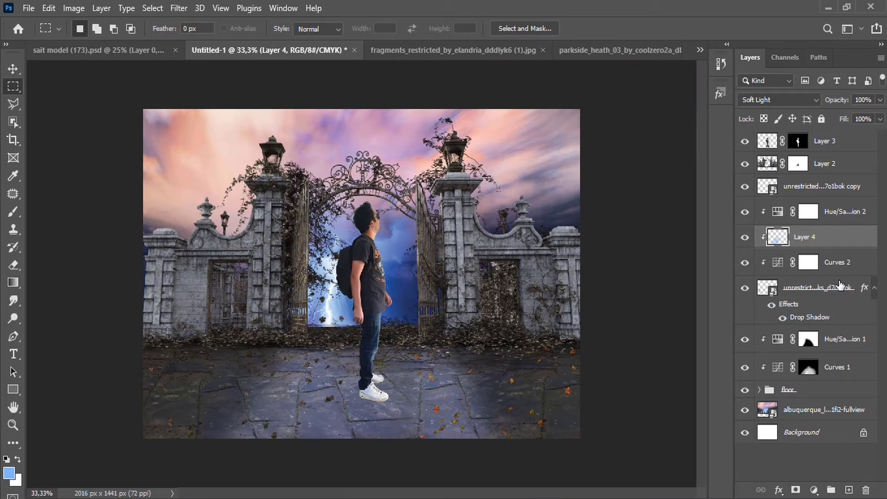
pyautogui.click(812, 288)
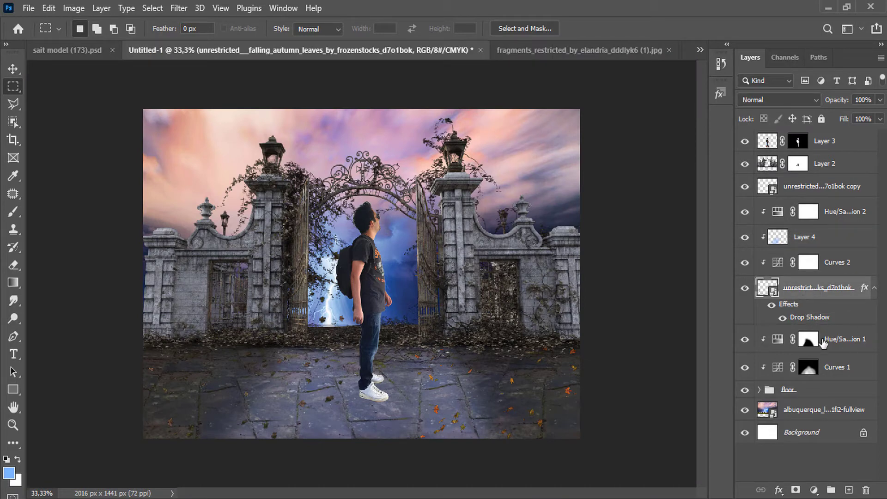
pyautogui.moveTo(822, 196); pyautogui.dragTo(829, 317)
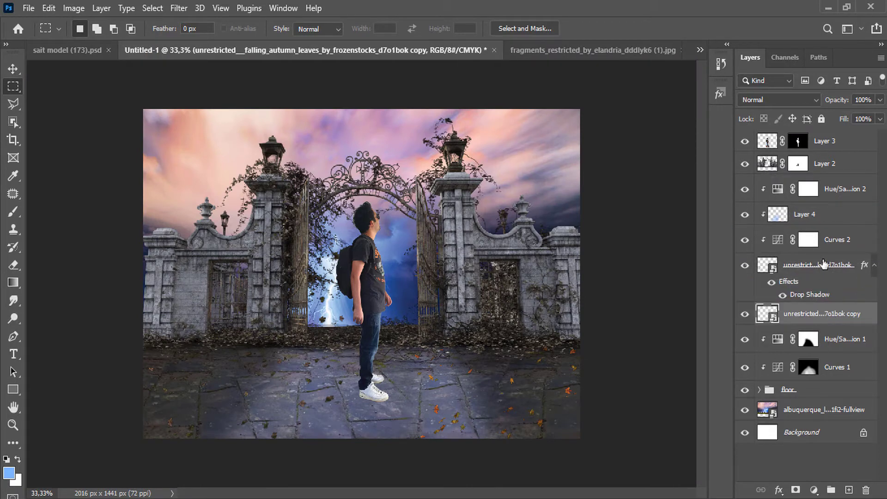
pyautogui.keyDown('ctrl'); pyautogui.click(823, 266); pyautogui.keyUp('ctrl')
pyautogui.moveTo(824, 267); pyautogui.dragTo(831, 488)
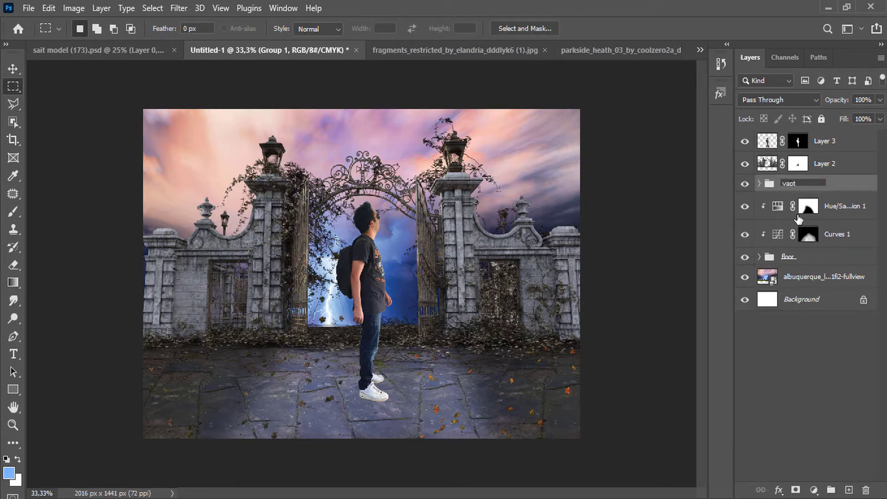
pyautogui.click(840, 188)
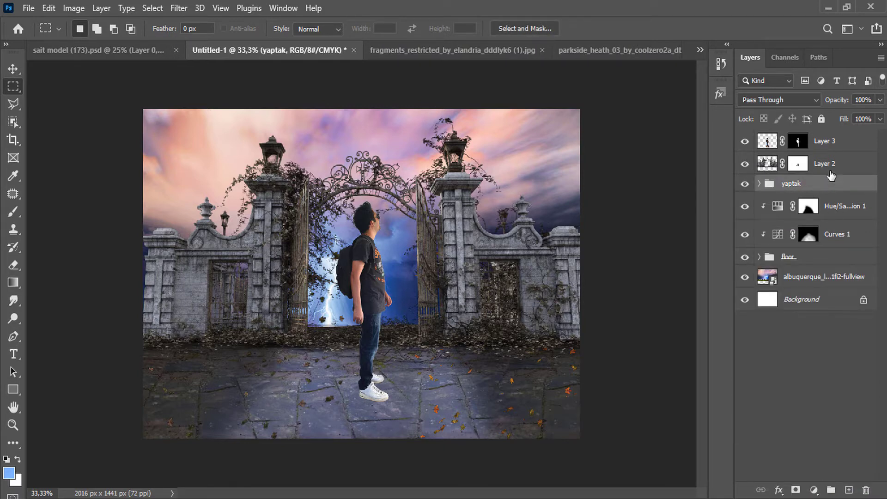
# Try to move the yaptak group beneath Curves 1 and clip Curves 1 and Hue/Saturation 1 to it
pyautogui.click(831, 174)
pyautogui.moveTo(827, 189); pyautogui.dragTo(828, 236)
pyautogui.rightClick(833, 221)
pyautogui.click(730, 263)
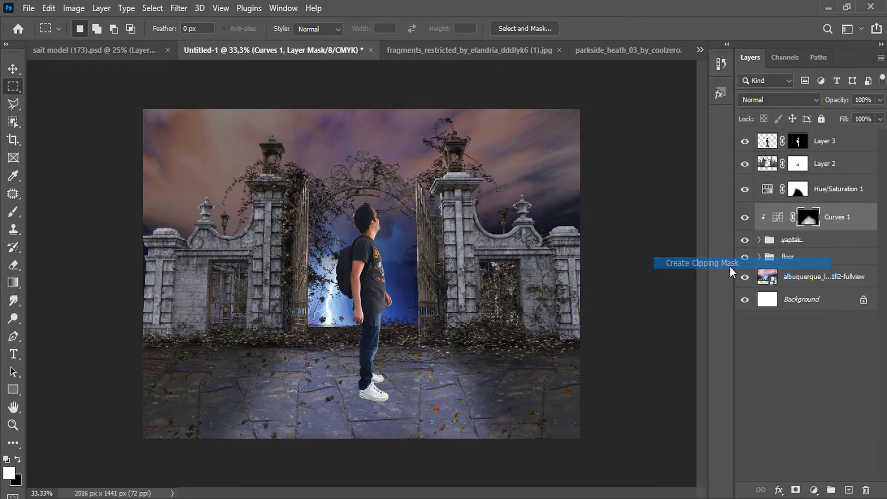
pyautogui.rightClick(827, 191)
pyautogui.click(723, 262)
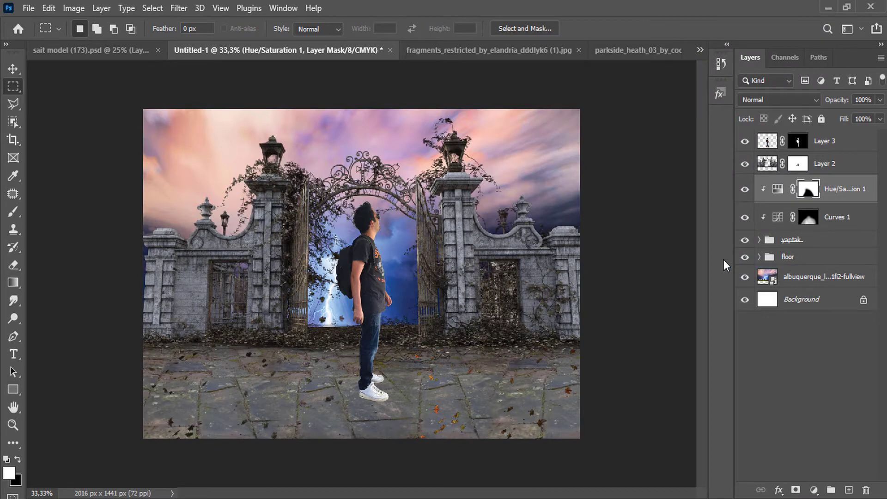
pyautogui.hotkey('ctrl', 'z')
pyautogui.hotkey('ctrl', 'z')
pyautogui.hotkey('ctrl', 'z')
# Move Hue/Saturation 2, Layer 4 and Curves 2 out of the yaptak group to directly above it
pyautogui.click(759, 184)
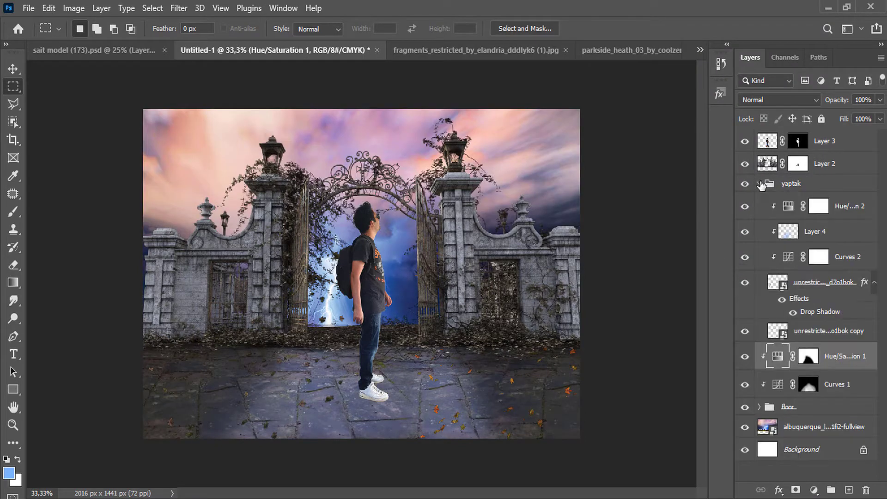
pyautogui.click(847, 206)
pyautogui.keyDown('shift'); pyautogui.click(848, 256); pyautogui.keyUp('shift')
pyautogui.moveTo(847, 204); pyautogui.dragTo(842, 176)
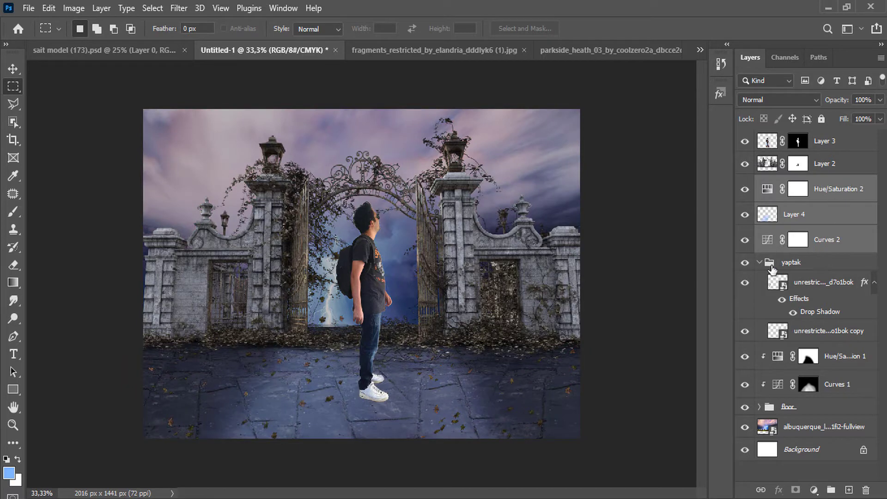
# Clip Curves 2, Layer 4 and Hue/Saturation 2 to the yaptak group so they affect both leaves layers
pyautogui.rightClick(833, 240)
pyautogui.click(711, 320)
pyautogui.rightClick(824, 214)
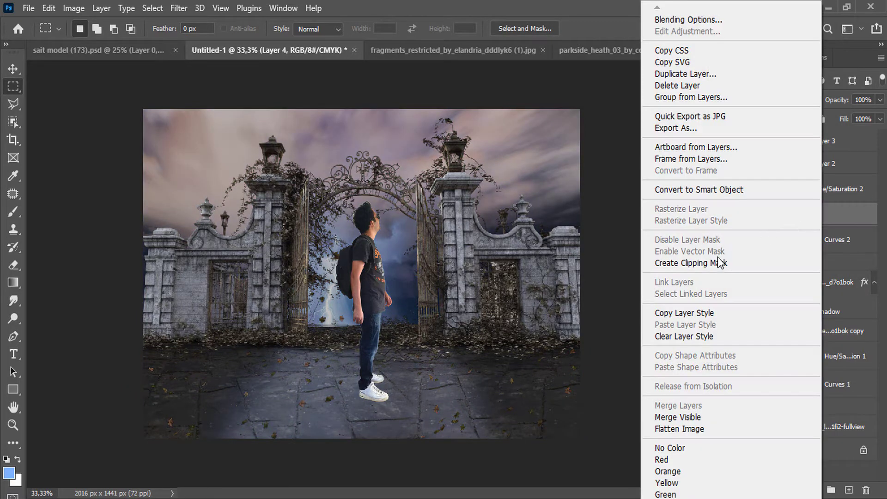
pyautogui.click(714, 265)
pyautogui.rightClick(827, 192)
pyautogui.click(747, 263)
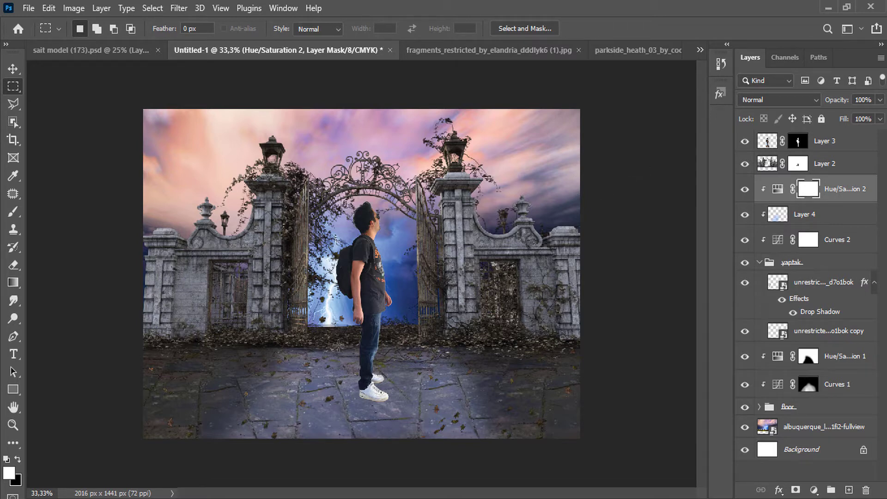
# Add a clipped layer above Layer 4 and paint light blue over the leaves beside the man's feet at 21% brush opacity
pyautogui.scroll(4, 453, 425)
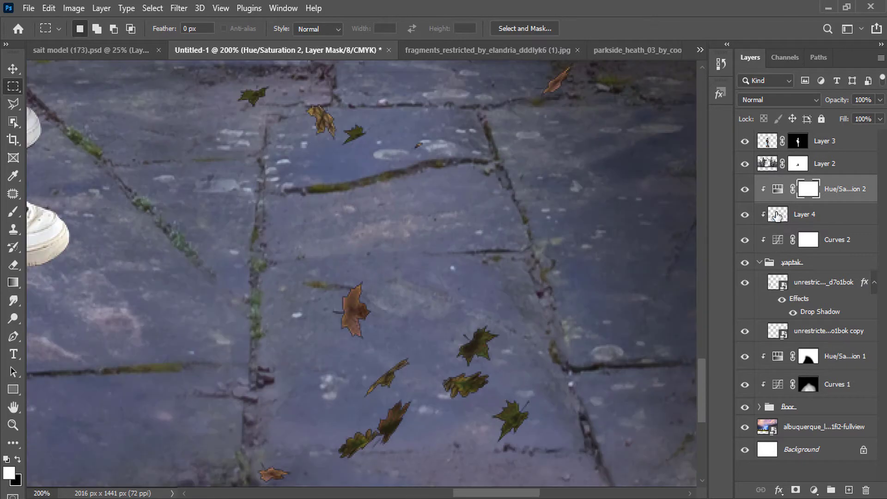
pyautogui.click(778, 215)
pyautogui.click(11, 212)
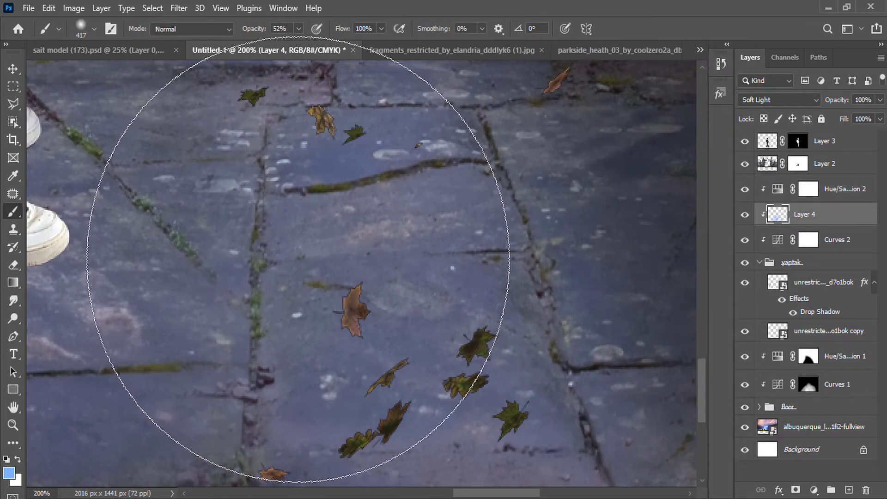
pyautogui.scroll(-3, 326, 260)
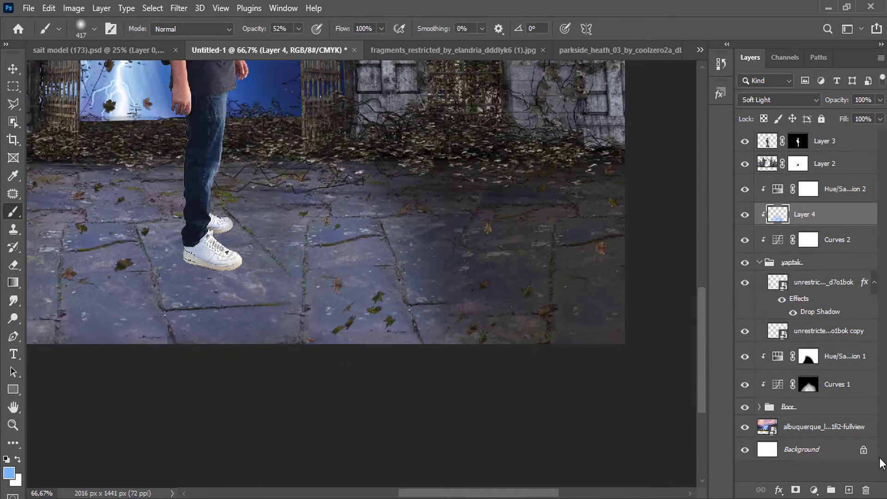
pyautogui.click(849, 489)
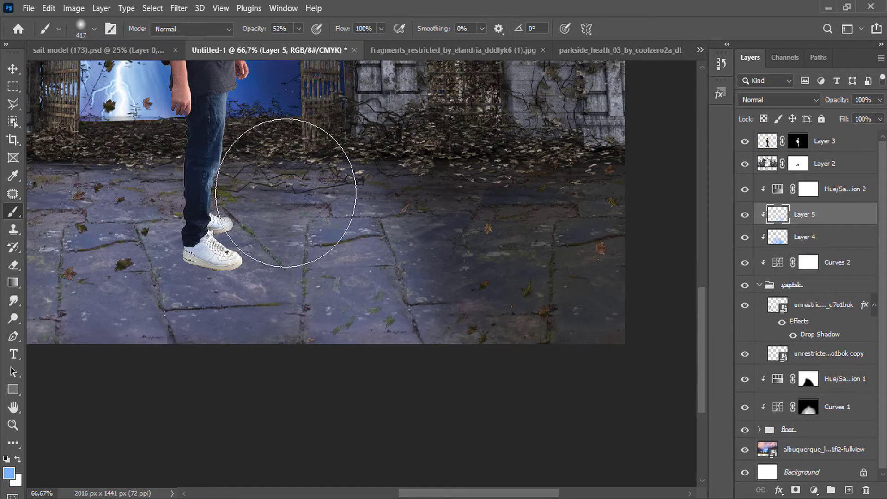
pyautogui.moveTo(298, 29); pyautogui.dragTo(288, 43)
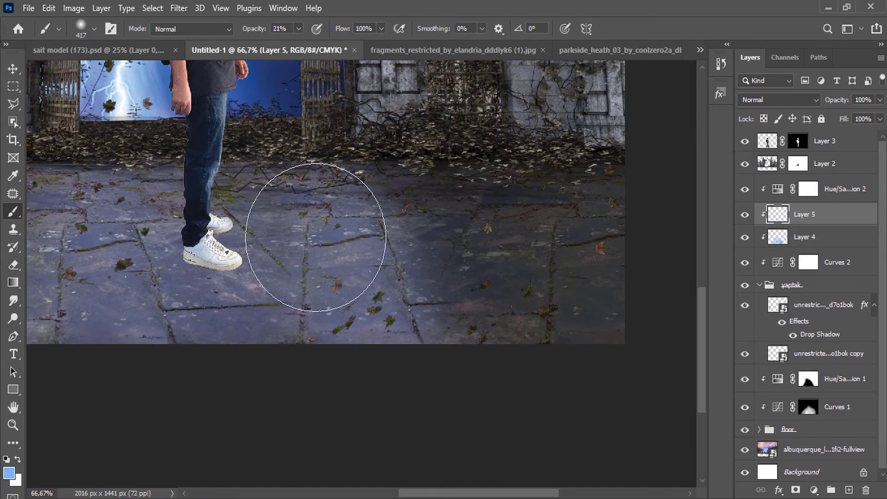
pyautogui.moveTo(316, 237)
pyautogui.mouseDown()
pyautogui.moveTo(351, 319)
pyautogui.moveTo(347, 224)
pyautogui.mouseUp()
pyautogui.keyDown('alt'); pyautogui.click(271, 235); pyautogui.keyUp('alt')
pyautogui.keyDown('alt'); pyautogui.click(272, 235); pyautogui.keyUp('alt')
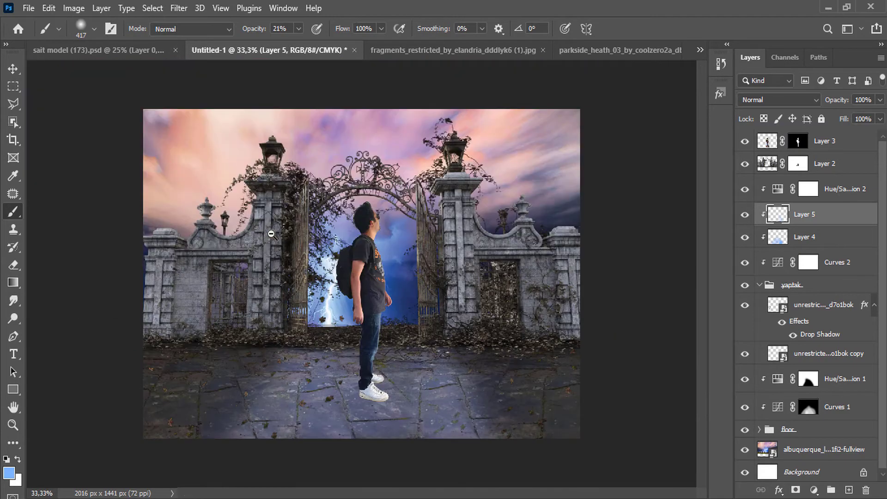
# Place the purple lightning image above Hue/Saturation 2, scale it to 355.50% over the sky's right part, and flip it horizontally
pyautogui.click(13, 69)
pyautogui.moveTo(361, 271); pyautogui.dragTo(540, 135)
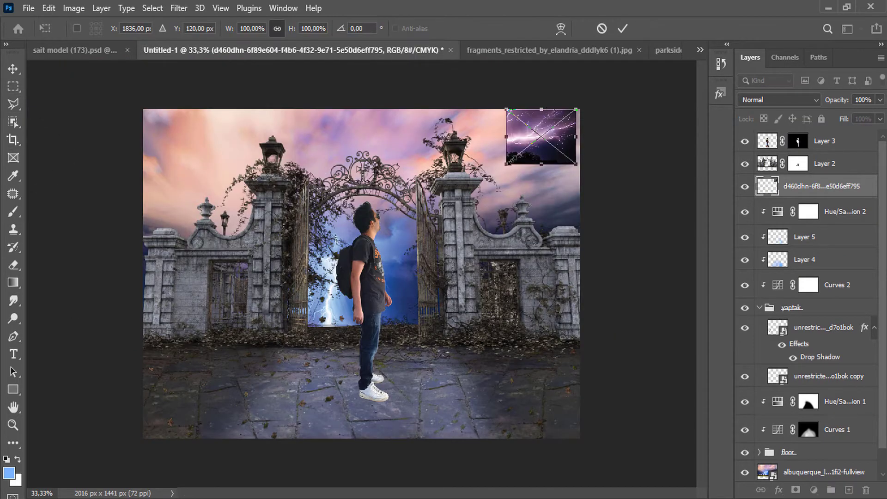
pyautogui.moveTo(507, 164); pyautogui.dragTo(329, 303)
pyautogui.rightClick(425, 181)
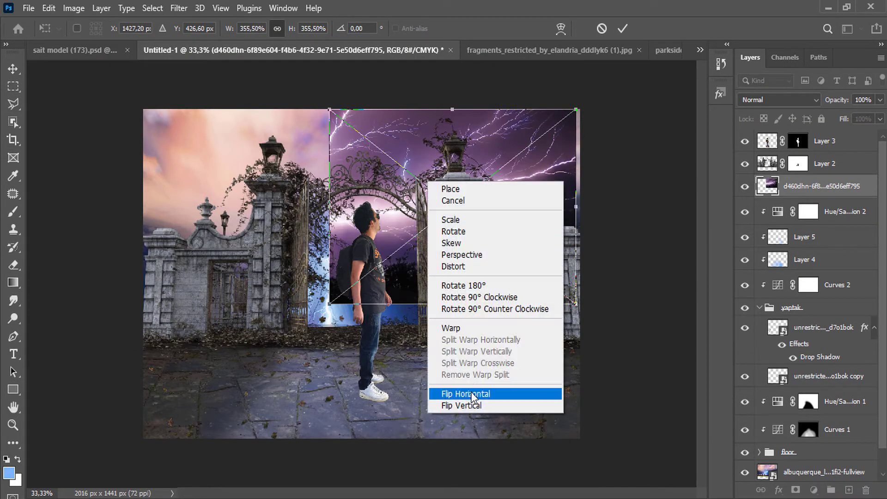
pyautogui.click(450, 396)
# Set the lightning image's blend mode to Overlay and align it with the canvas's right edge
pyautogui.click(773, 100)
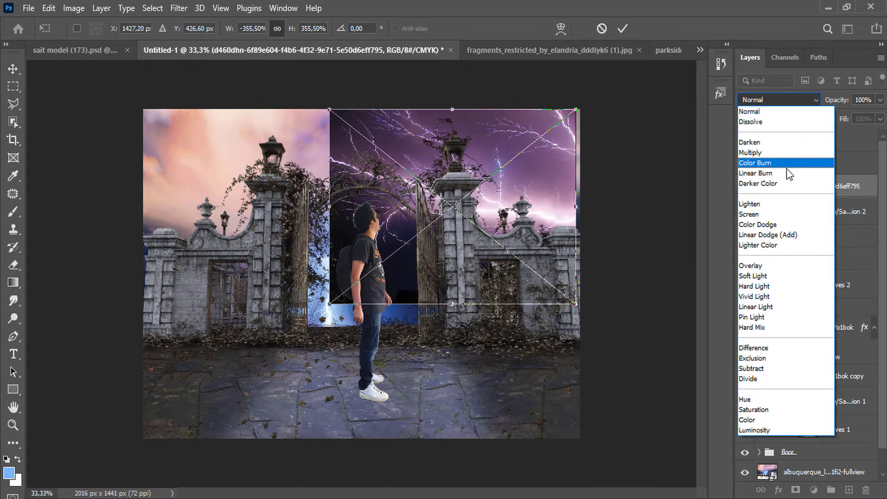
pyautogui.click(777, 270)
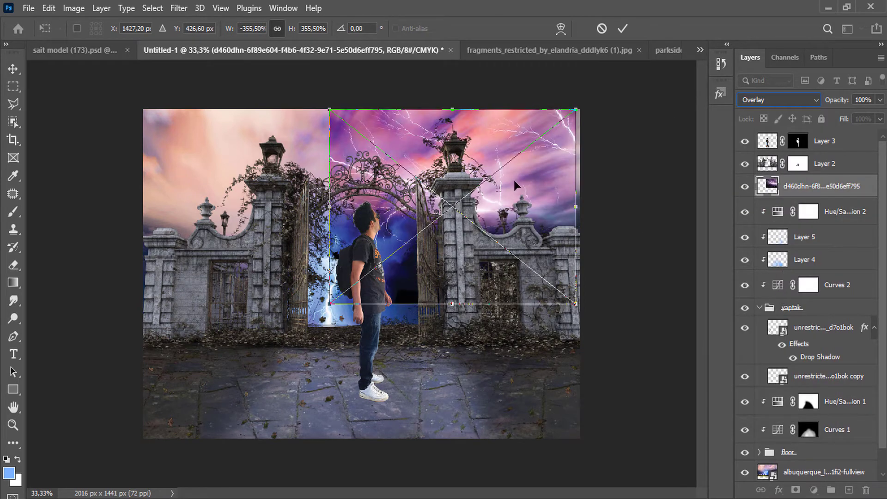
pyautogui.moveTo(513, 179); pyautogui.dragTo(516, 177)
pyautogui.click(623, 29)
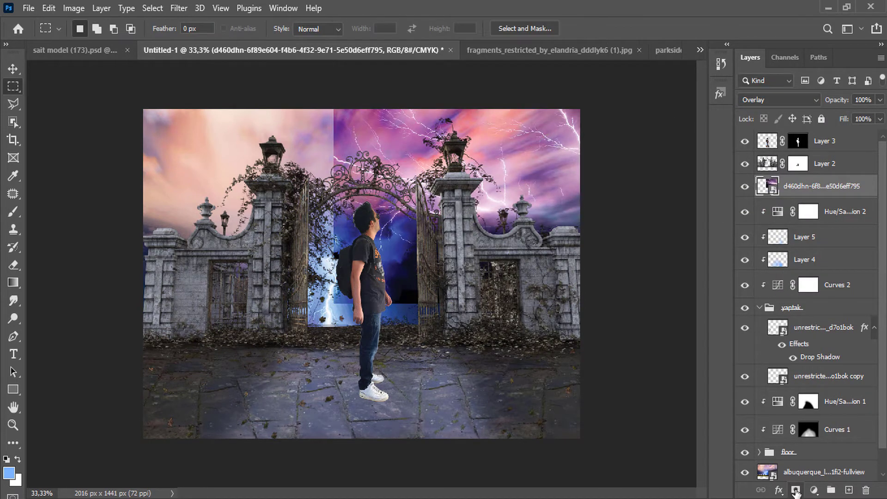
# Mask the lightning layer and paint black at 52% brush opacity to fade its hard edges and hide it inside the gate opening
pyautogui.click(795, 490)
pyautogui.click(13, 212)
pyautogui.moveTo(356, 125)
pyautogui.mouseDown()
pyautogui.moveTo(303, 144)
pyautogui.moveTo(347, 198)
pyautogui.moveTo(248, 312)
pyautogui.moveTo(428, 287)
pyautogui.moveTo(296, 316)
pyautogui.moveTo(442, 296)
pyautogui.moveTo(404, 311)
pyautogui.moveTo(548, 348)
pyautogui.moveTo(322, 294)
pyautogui.moveTo(619, 333)
pyautogui.moveTo(499, 329)
pyautogui.moveTo(418, 354)
pyautogui.mouseUp()
pyautogui.hotkey('ctrl', 'j')
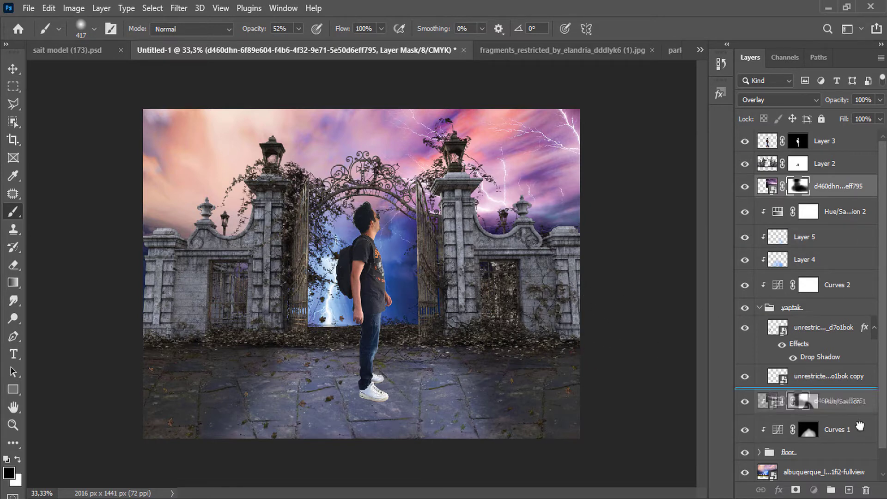
# Duplicate the masked lightning layer over the sky's left part and flip the copy horizontally
pyautogui.click(17, 67)
pyautogui.moveTo(462, 181); pyautogui.dragTo(230, 181)
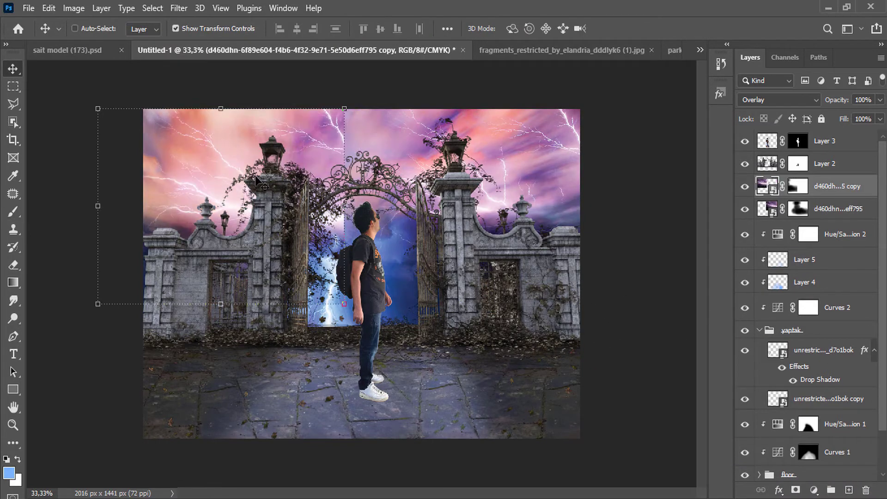
pyautogui.rightClick(271, 161)
pyautogui.click(261, 167)
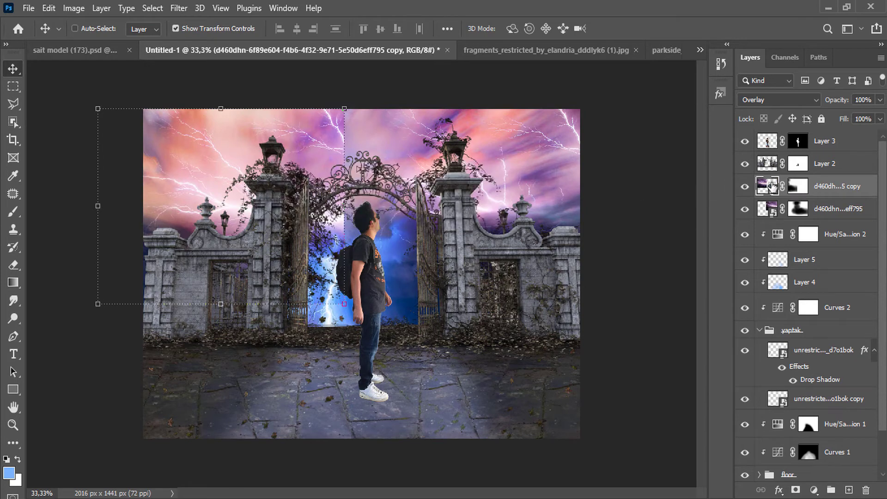
pyautogui.hotkey('ctrl', 't')
pyautogui.rightClick(262, 183)
pyautogui.click(305, 417)
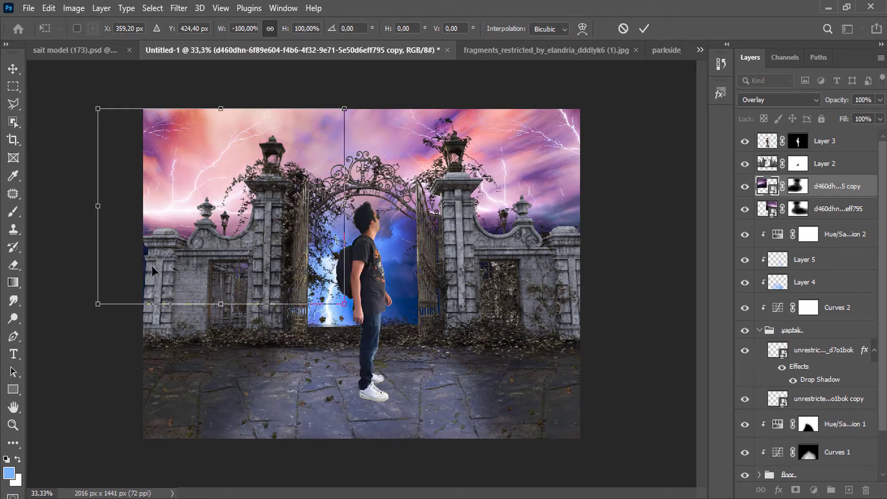
# Scale the lightning copy to 129.97%, rotate it to 147.20°, and position it over the left part of the sky
pyautogui.moveTo(371, 320); pyautogui.dragTo(463, 251)
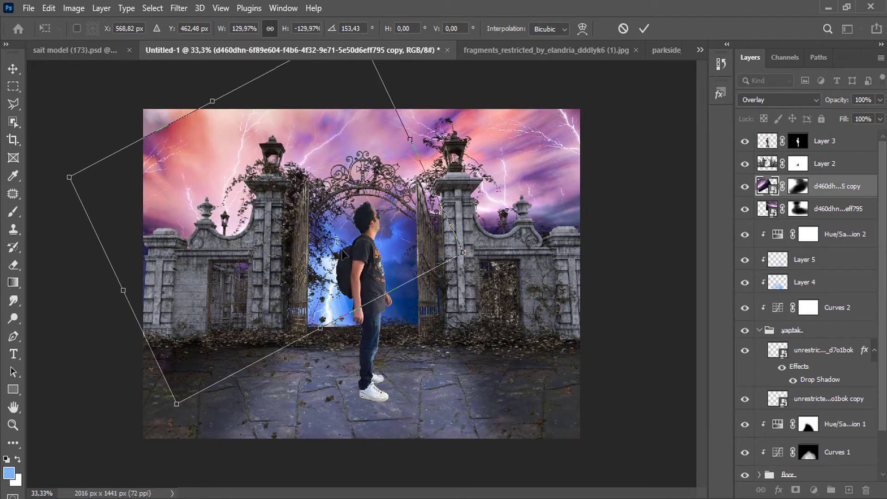
pyautogui.moveTo(339, 249); pyautogui.dragTo(292, 210)
pyautogui.moveTo(449, 209); pyautogui.dragTo(451, 183)
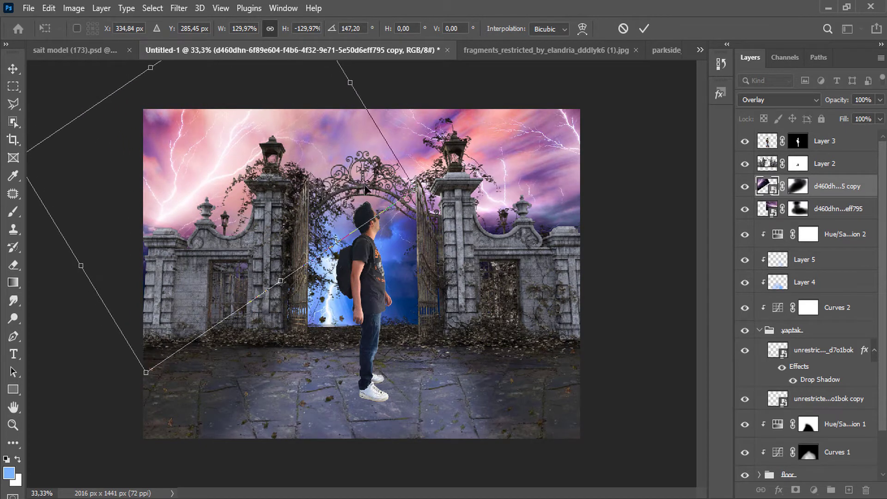
pyautogui.moveTo(304, 185); pyautogui.dragTo(300, 179)
pyautogui.click(644, 30)
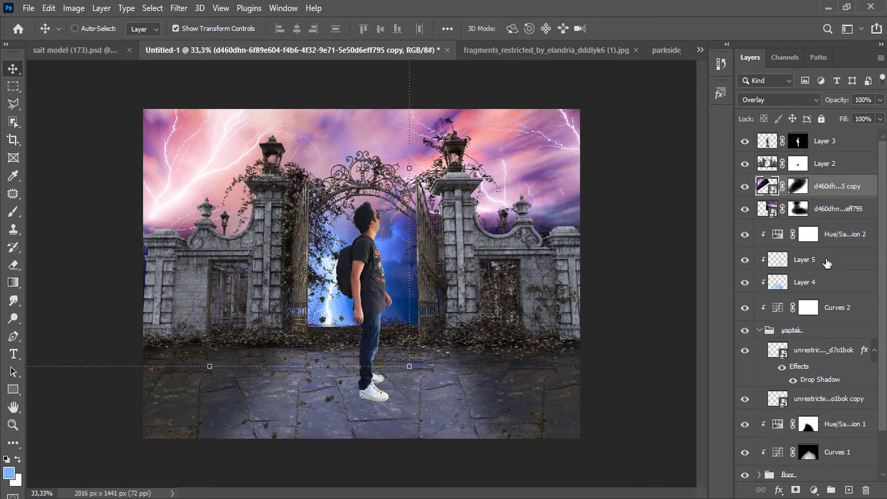
# Place the dragon_of_universe space image above the lightning copy and scale it to 876.48% to span the whole sky
pyautogui.hotkey('alt', 'Tab')
pyautogui.moveTo(820, 300); pyautogui.dragTo(680, 82)
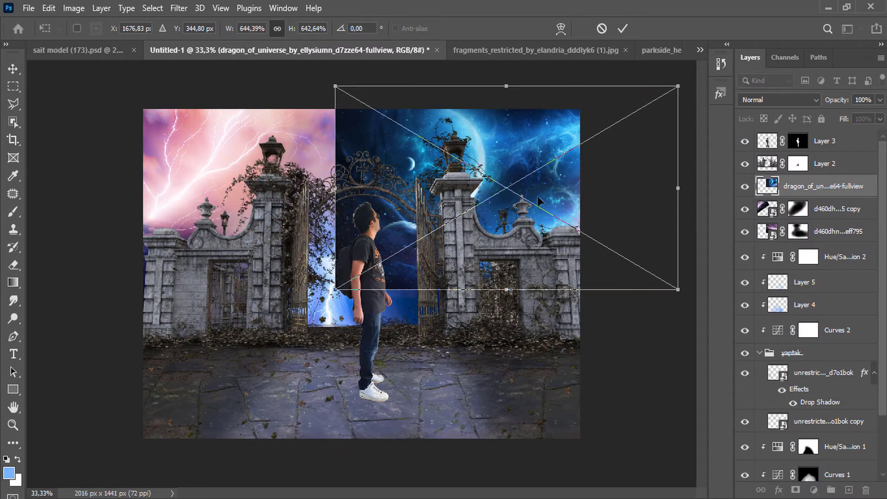
pyautogui.moveTo(537, 196); pyautogui.dragTo(331, 193)
pyautogui.moveTo(474, 286); pyautogui.dragTo(480, 244)
pyautogui.click(622, 28)
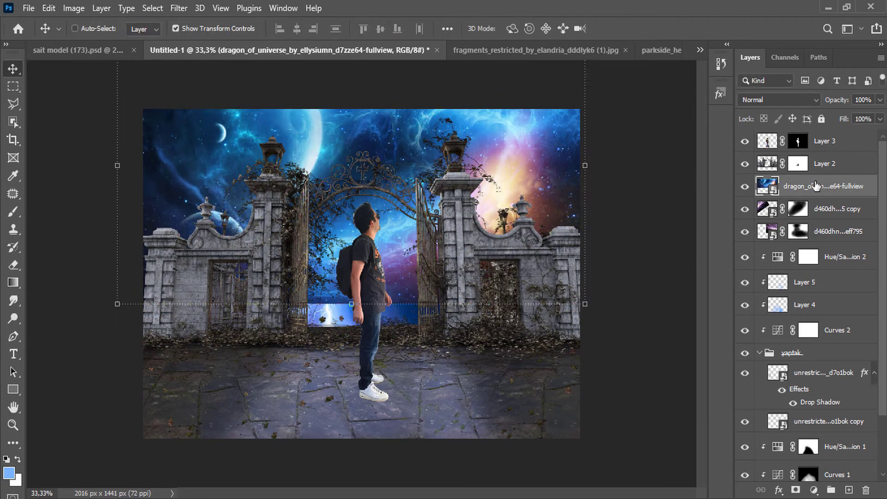
# Keep the space image in Normal mode, move it beneath the albuquerque lightning layer, and add a mask to the albuquerque layer
pyautogui.click(787, 100)
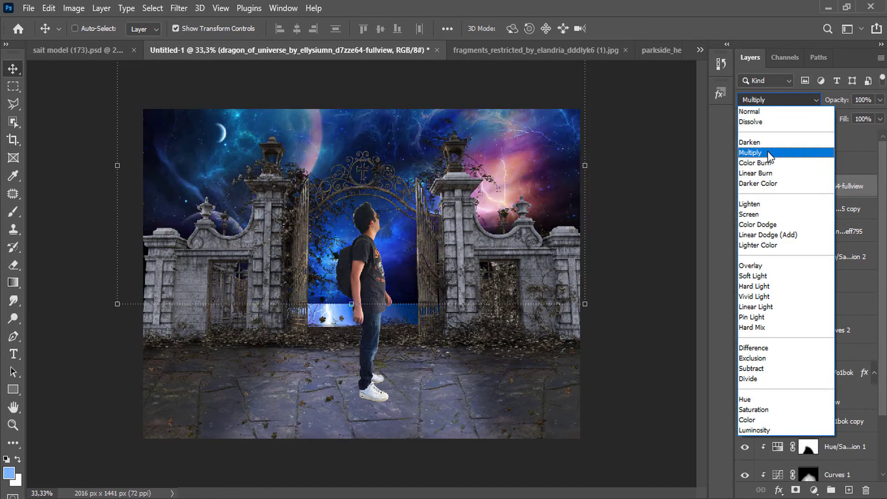
pyautogui.click(751, 111)
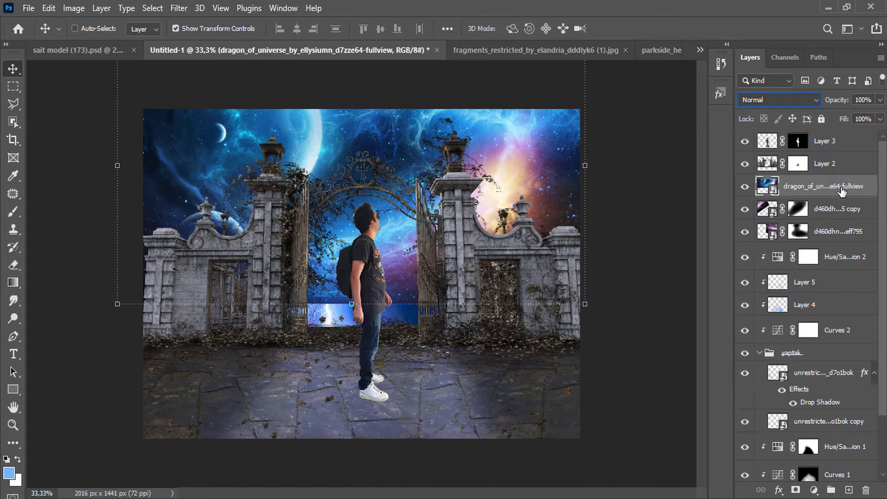
pyautogui.moveTo(841, 191); pyautogui.dragTo(817, 448)
pyautogui.click(799, 429)
pyautogui.click(795, 489)
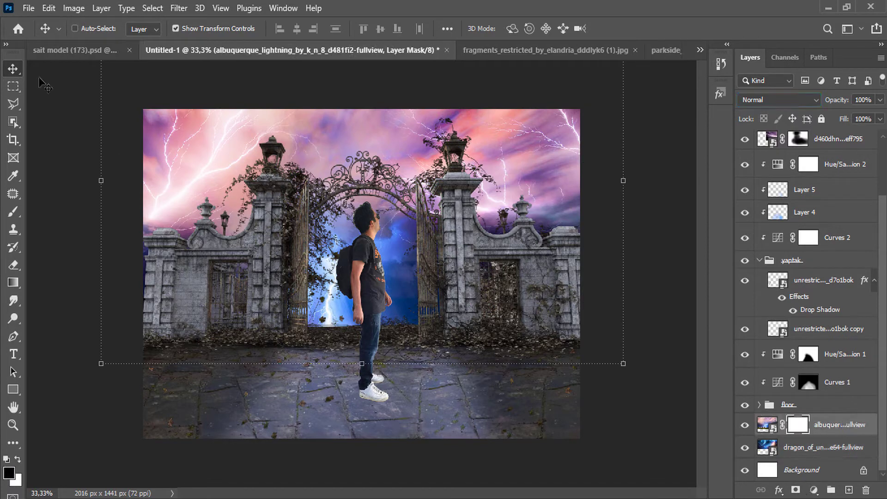
# Paint black at 25% brush opacity on the albuquerque layer's mask to blend the space image into the upper sky
pyautogui.click(14, 210)
pyautogui.moveTo(298, 39); pyautogui.dragTo(287, 44)
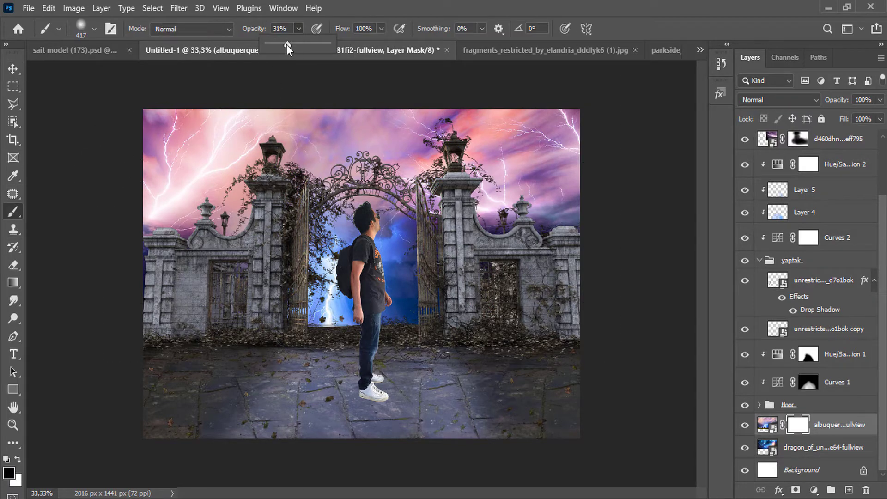
pyautogui.moveTo(516, 112)
pyautogui.mouseDown()
pyautogui.moveTo(434, 136)
pyautogui.moveTo(285, 103)
pyautogui.moveTo(30, 84)
pyautogui.mouseUp()
pyautogui.moveTo(351, 137)
pyautogui.mouseDown()
pyautogui.moveTo(480, 139)
pyautogui.moveTo(395, 208)
pyautogui.moveTo(379, 189)
pyautogui.moveTo(452, 197)
pyautogui.moveTo(369, 157)
pyautogui.moveTo(453, 123)
pyautogui.moveTo(519, 148)
pyautogui.moveTo(138, 135)
pyautogui.moveTo(247, 139)
pyautogui.mouseUp()
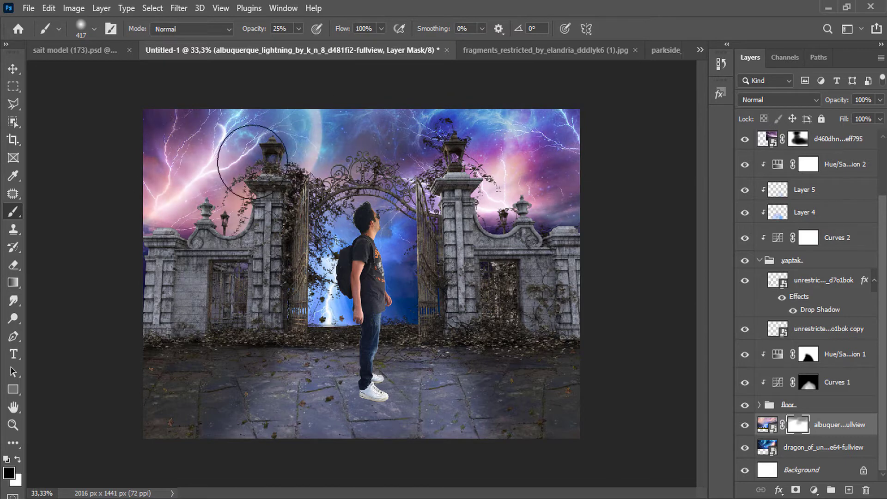
pyautogui.click(745, 425)
pyautogui.click(745, 424)
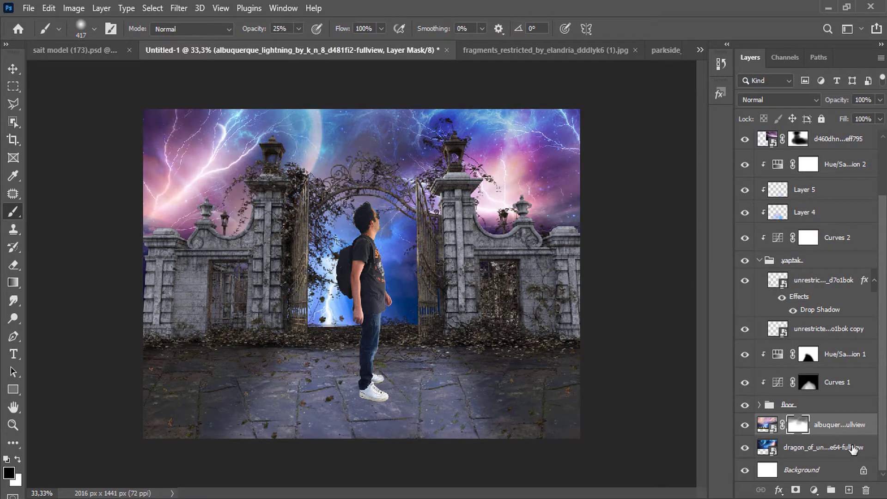
# Lower the opacity of both Overlay lightning layers, setting the copy to 67%
pyautogui.scroll(3, 805, 203)
pyautogui.click(804, 206)
pyautogui.click(880, 100)
pyautogui.moveTo(877, 115); pyautogui.dragTo(851, 109)
pyautogui.click(833, 183)
pyautogui.click(880, 100)
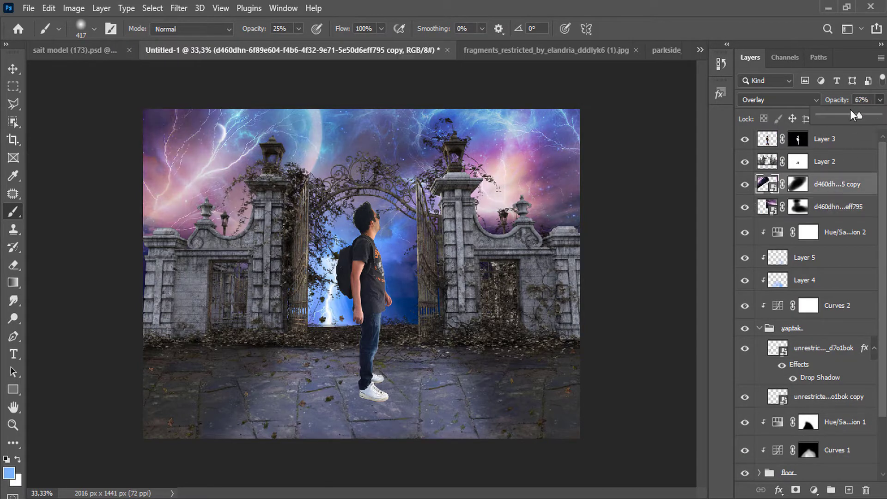
# Flip the dragon_of_universe space image horizontally
pyautogui.scroll(-2, 827, 323)
pyautogui.click(828, 425)
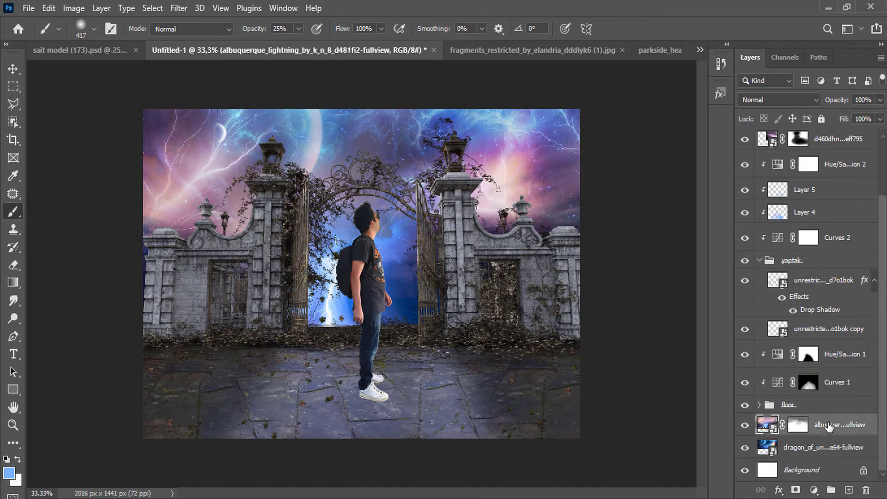
pyautogui.click(821, 447)
pyautogui.hotkey('ctrl', 't')
pyautogui.rightClick(394, 152)
pyautogui.click(467, 358)
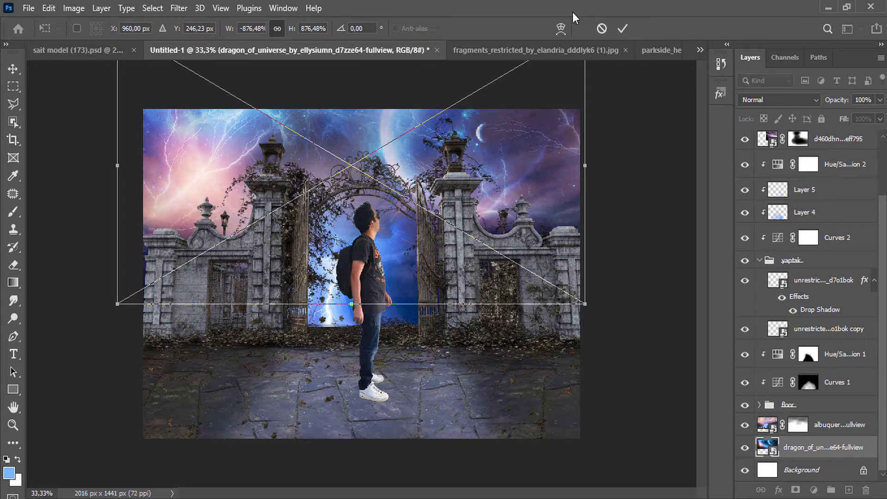
pyautogui.click(622, 28)
# Duplicate Layer 3, which holds the man
pyautogui.scroll(2, 810, 248)
pyautogui.click(848, 147)
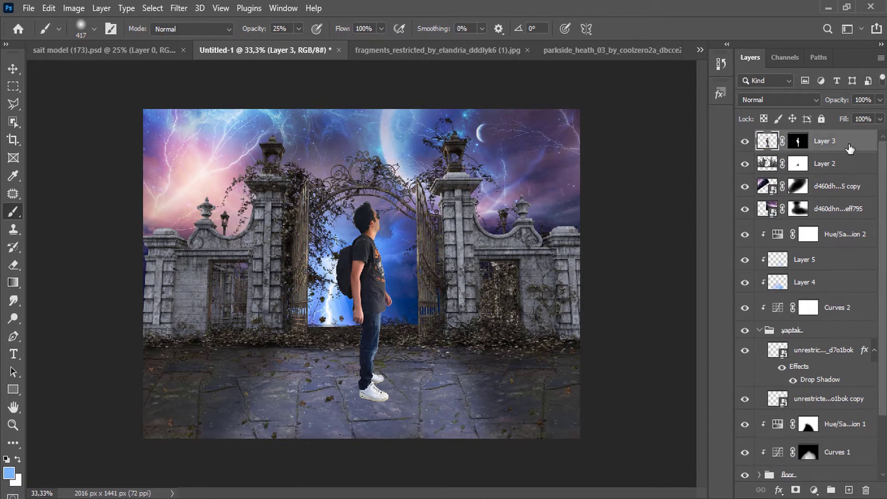
pyautogui.moveTo(834, 144); pyautogui.dragTo(849, 489)
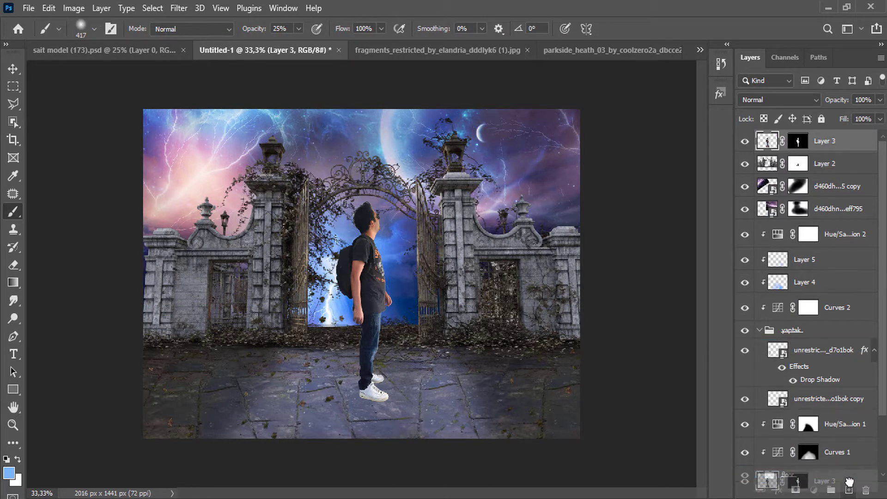
pyautogui.click(13, 69)
# Flip the man's copy vertically beneath his feet at 53.01% height and -11.58° horizontal skew, and move it below Layer 3
pyautogui.hotkey('ctrl', 't')
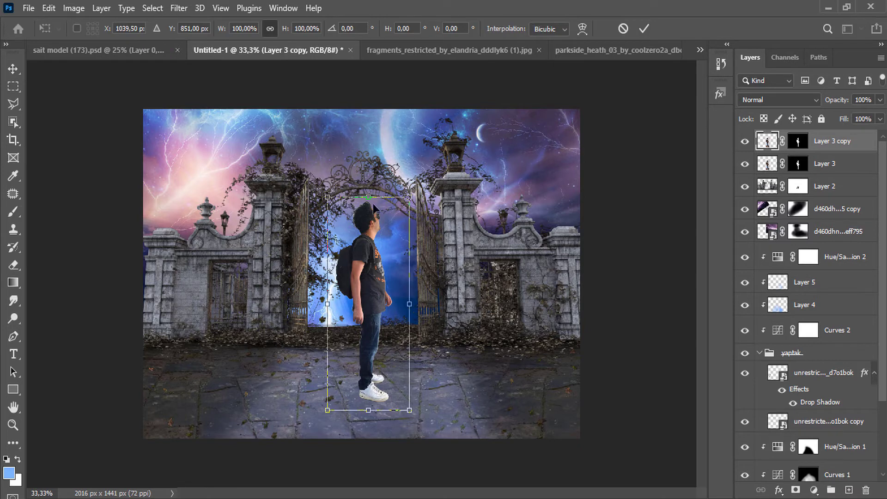
pyautogui.rightClick(390, 222)
pyautogui.click(400, 202)
pyautogui.moveTo(366, 204); pyautogui.dragTo(360, 402)
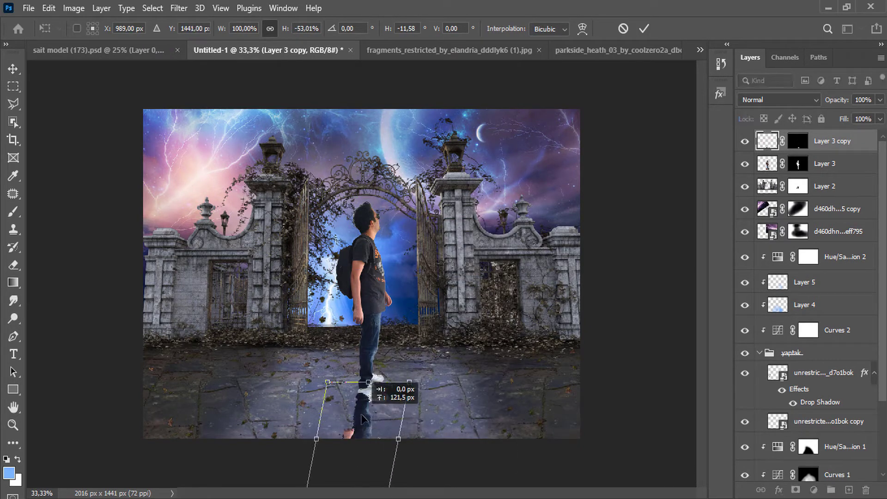
pyautogui.click(643, 28)
pyautogui.moveTo(836, 167); pyautogui.dragTo(836, 171)
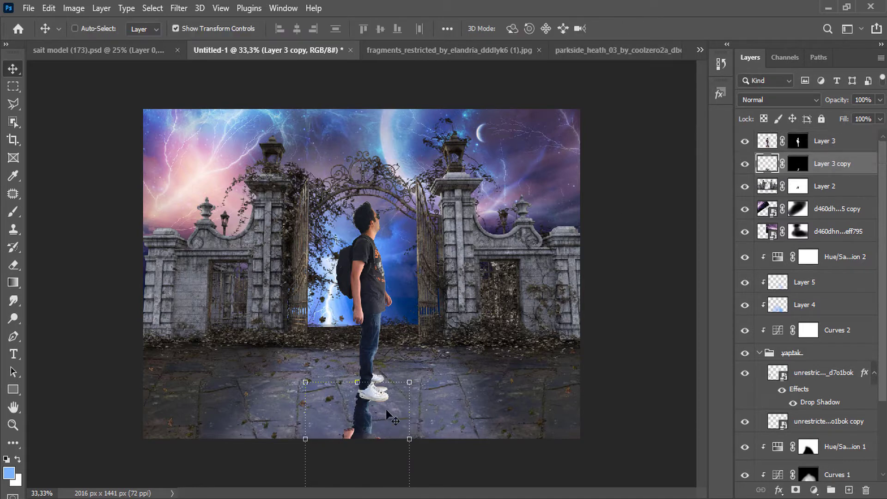
# Add a Hue/Saturation adjustment clipped to Layer 3 copy and lower its lightness until the copy is solid black
pyautogui.click(813, 489)
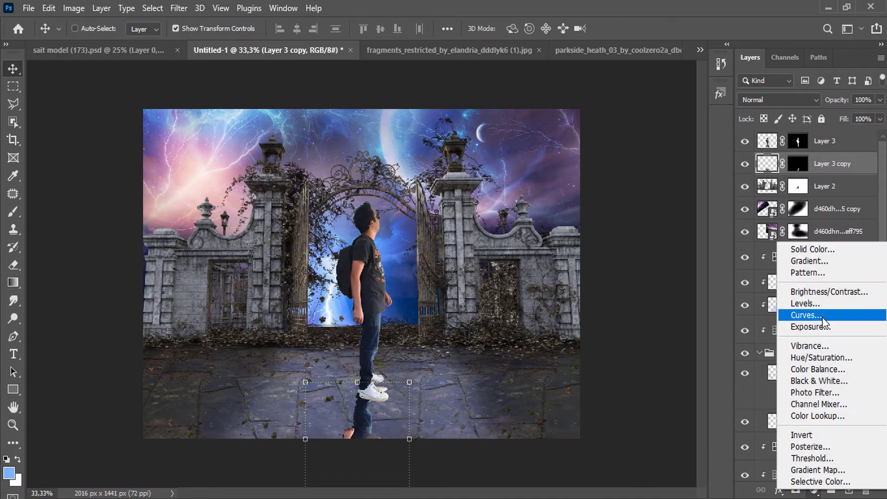
pyautogui.click(827, 360)
pyautogui.moveTo(369, 288); pyautogui.dragTo(336, 292)
pyautogui.rightClick(836, 166)
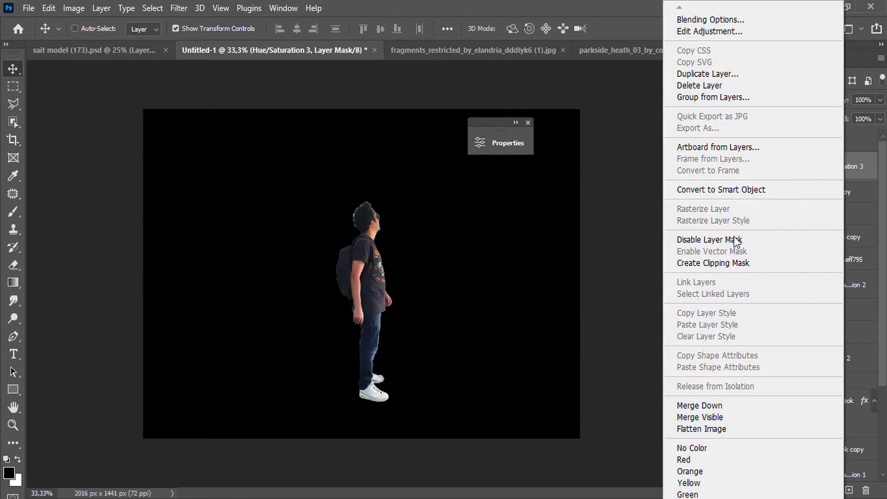
pyautogui.click(734, 263)
# Soften the black shadow on Layer 3 copy with a Gaussian Blur
pyautogui.click(830, 194)
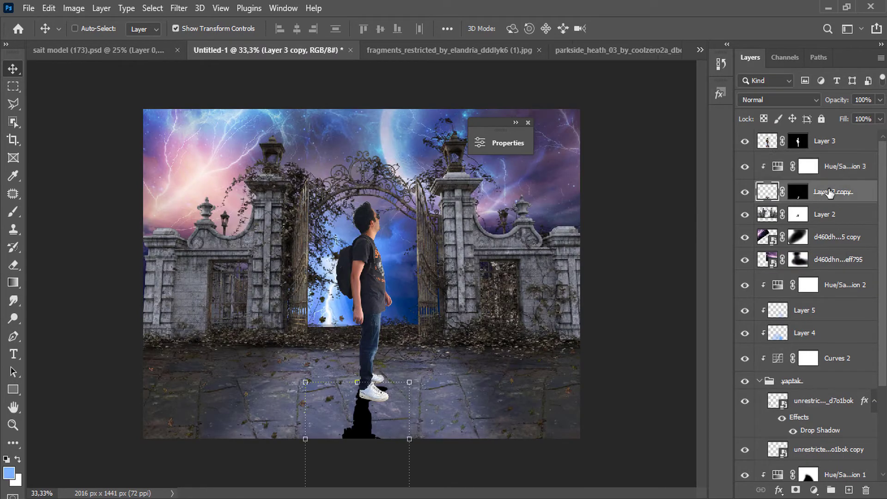
pyautogui.click(180, 10)
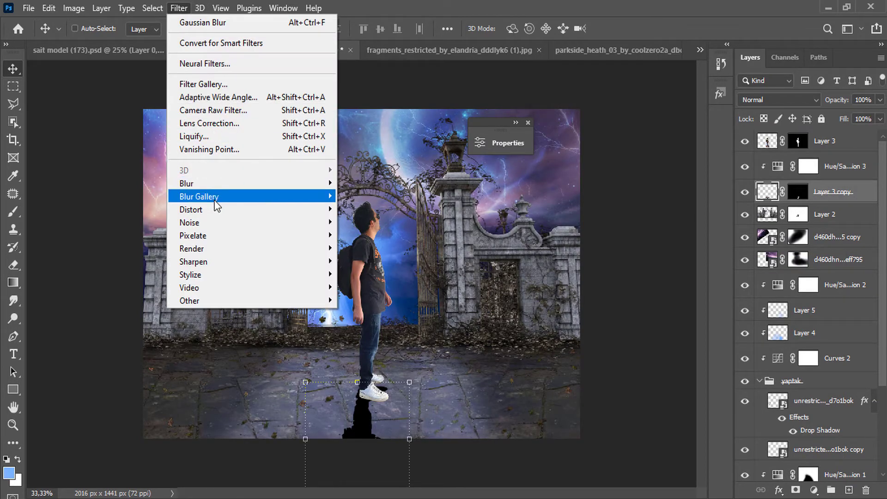
pyautogui.moveTo(323, 183)
pyautogui.click(380, 234)
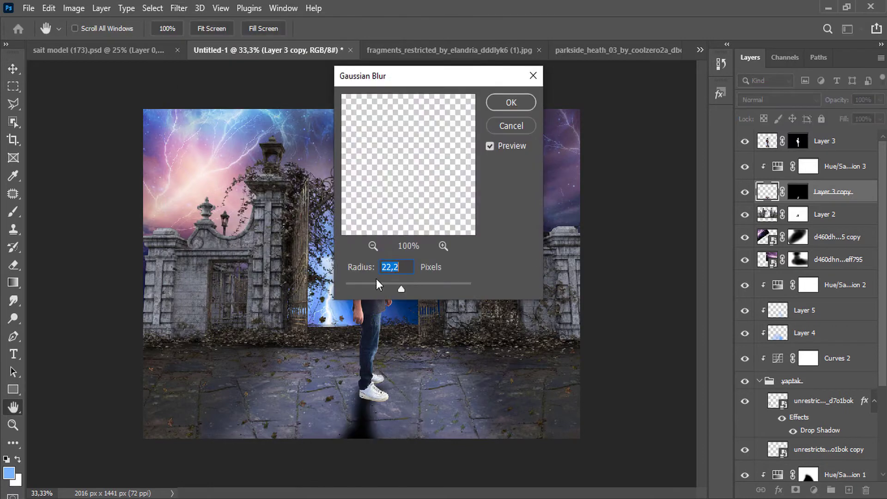
pyautogui.moveTo(377, 280); pyautogui.dragTo(386, 283)
pyautogui.click(510, 103)
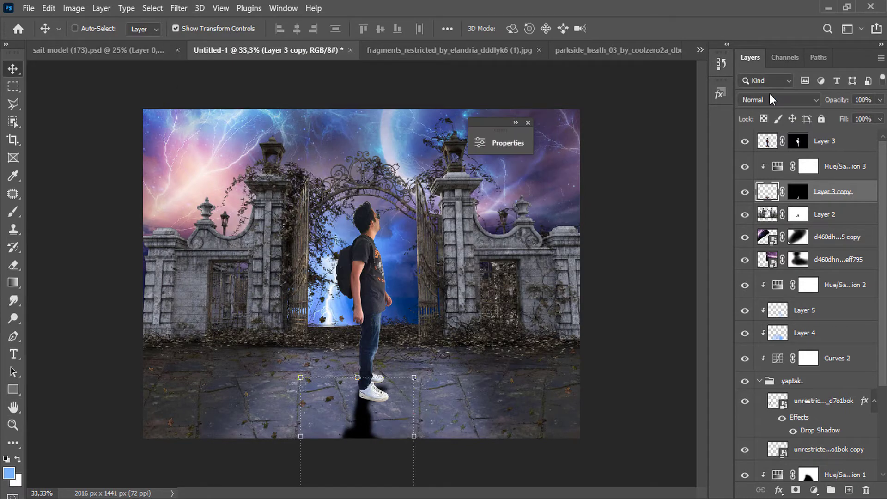
# Set the shadow layer's blend mode to Multiply and its opacity to 43%
pyautogui.click(776, 100)
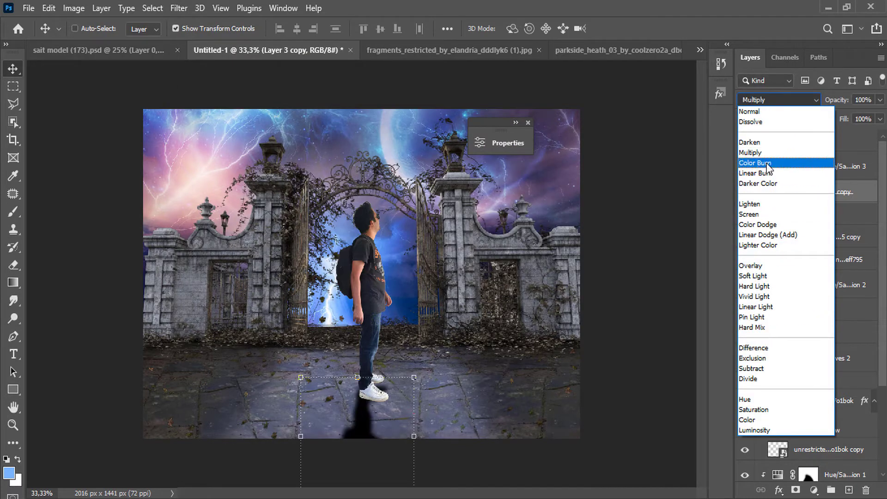
pyautogui.click(750, 152)
pyautogui.click(879, 100)
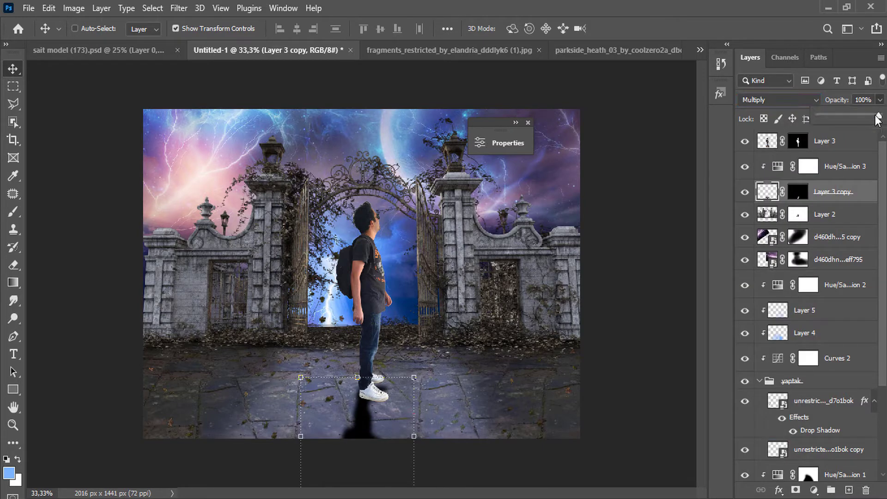
pyautogui.moveTo(881, 115); pyautogui.dragTo(847, 115)
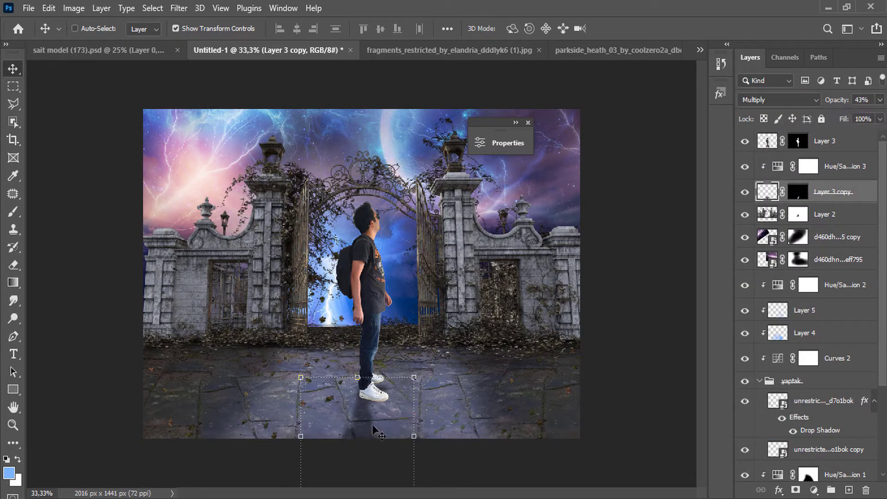
# Paint black at 25% brush opacity on the Hue/Saturation 1 mask over the stone floor in front of the right wall
pyautogui.scroll(2, 371, 418)
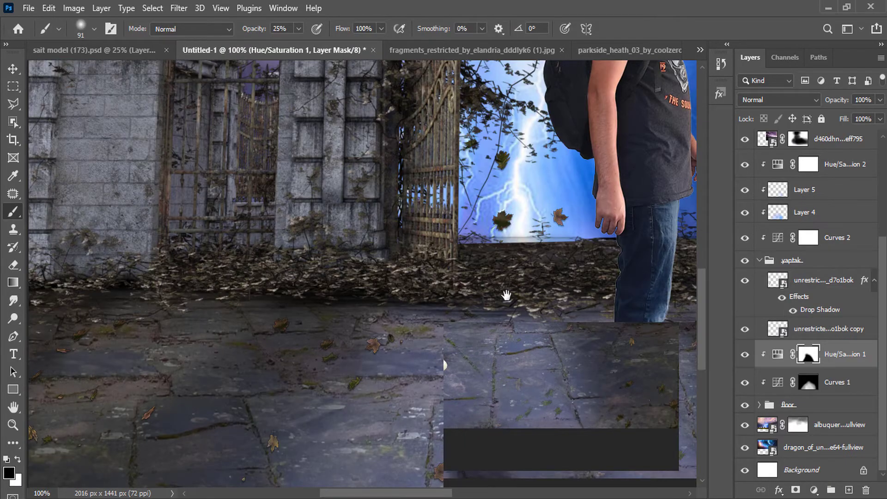
pyautogui.moveTo(507, 295); pyautogui.dragTo(157, 308)
pyautogui.moveTo(587, 235); pyautogui.dragTo(217, 249)
pyautogui.moveTo(374, 396); pyautogui.dragTo(376, 417)
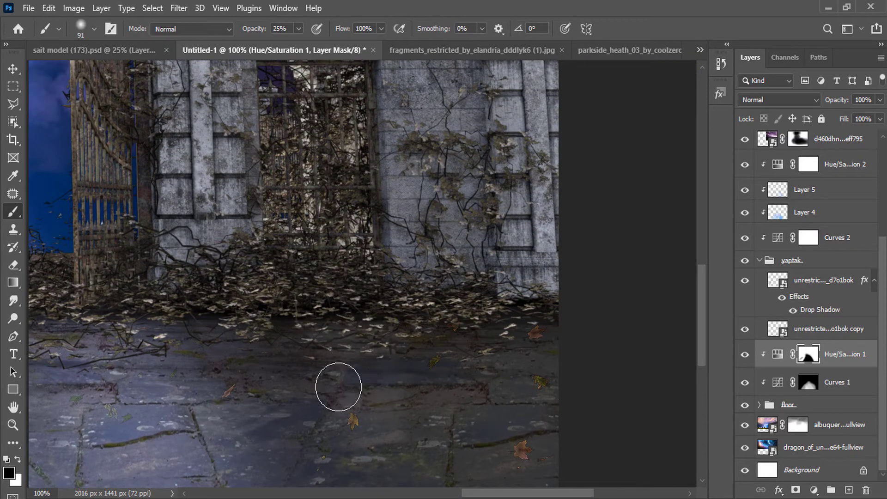
pyautogui.keyDown('alt'); pyautogui.click(323, 314); pyautogui.keyUp('alt')
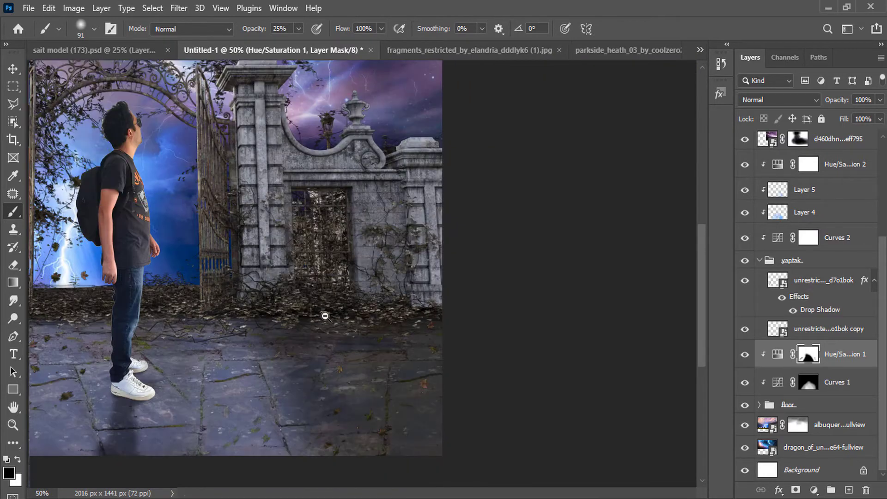
pyautogui.keyDown('alt'); pyautogui.click(325, 316); pyautogui.keyUp('alt')
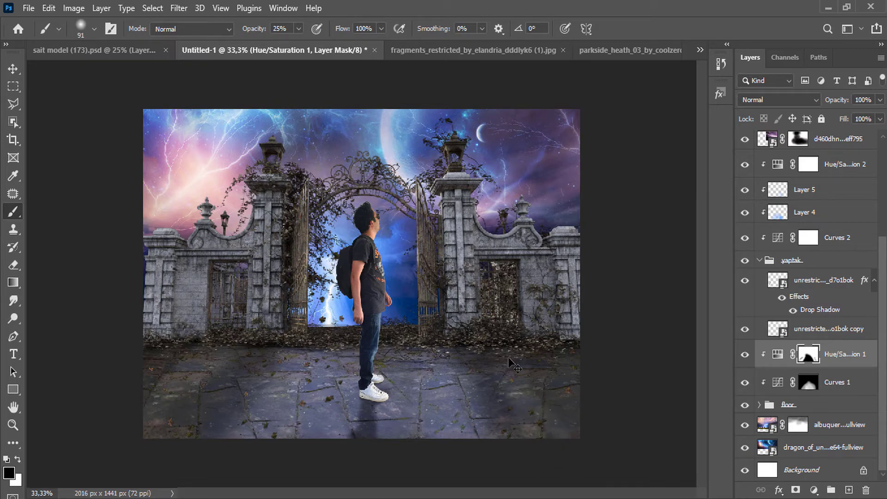
# Add a Hue/Saturation adjustment clipped to the gate on Layer 2 and lower its lightness to darken the stonework
pyautogui.keyDown('alt'); pyautogui.click(485, 324); pyautogui.keyUp('alt')
pyautogui.keyDown('ctrl'); pyautogui.click(226, 227); pyautogui.keyUp('ctrl')
pyautogui.keyDown('ctrl'); pyautogui.click(231, 228); pyautogui.keyUp('ctrl')
pyautogui.scroll(5, 847, 346)
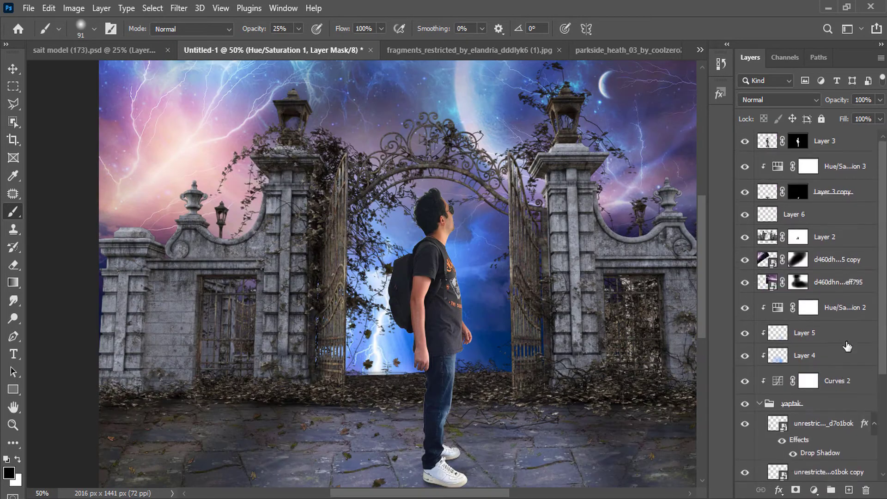
pyautogui.click(845, 244)
pyautogui.click(813, 490)
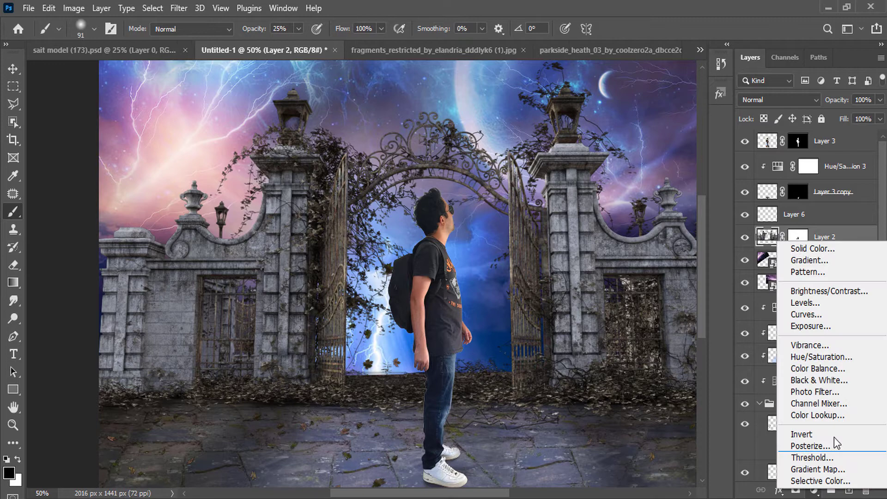
pyautogui.click(852, 356)
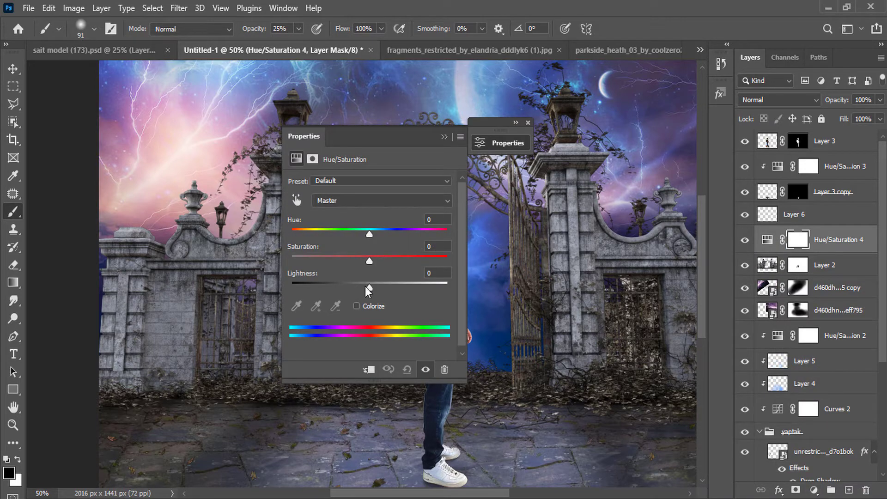
pyautogui.rightClick(842, 237)
pyautogui.click(754, 261)
pyautogui.doubleClick(775, 239)
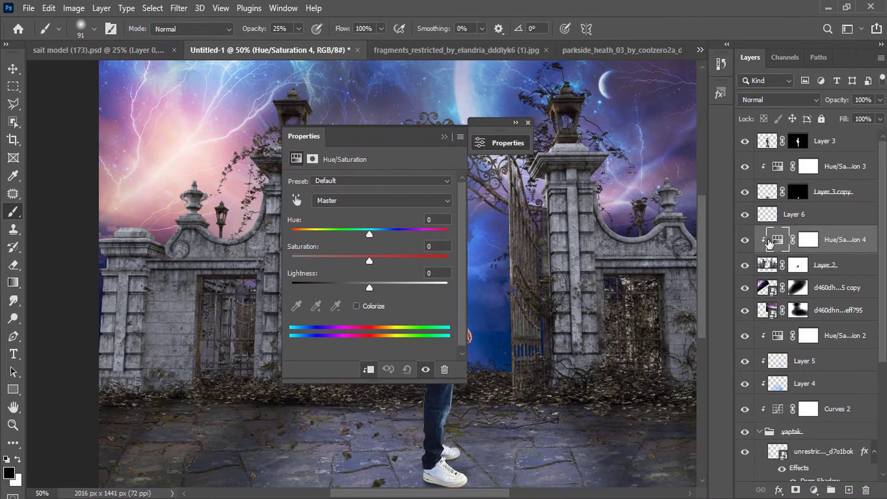
pyautogui.moveTo(360, 285); pyautogui.dragTo(331, 289)
pyautogui.click(446, 138)
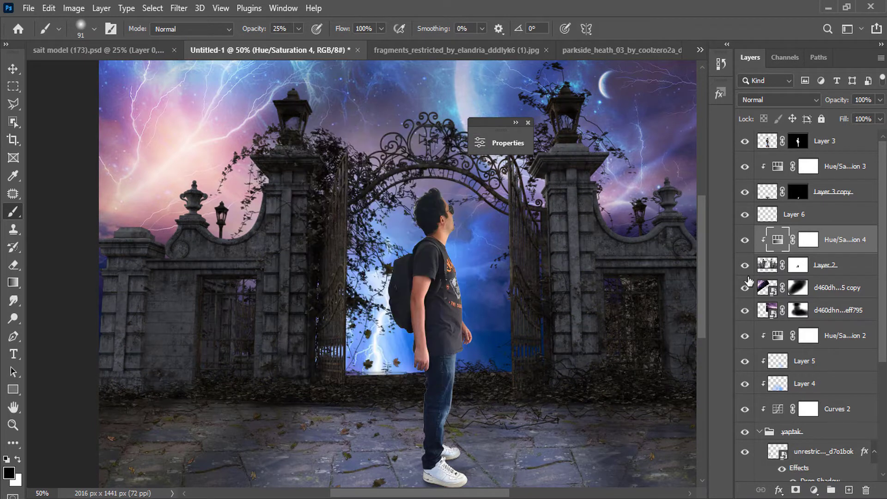
# Paint black on the Hue/Saturation 4 mask with a 165 px brush at 25% opacity along the upper edges of the pillars and walls
pyautogui.click(807, 243)
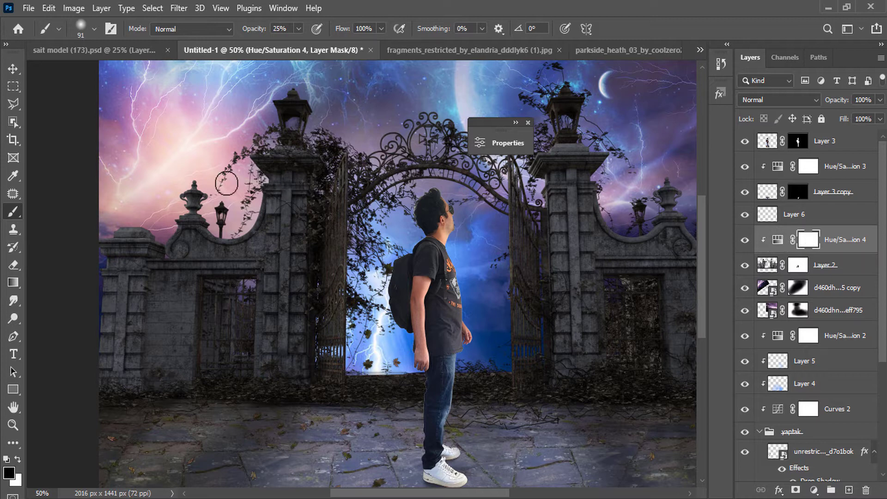
pyautogui.rightClick(229, 181)
pyautogui.click(348, 214)
pyautogui.click(201, 188)
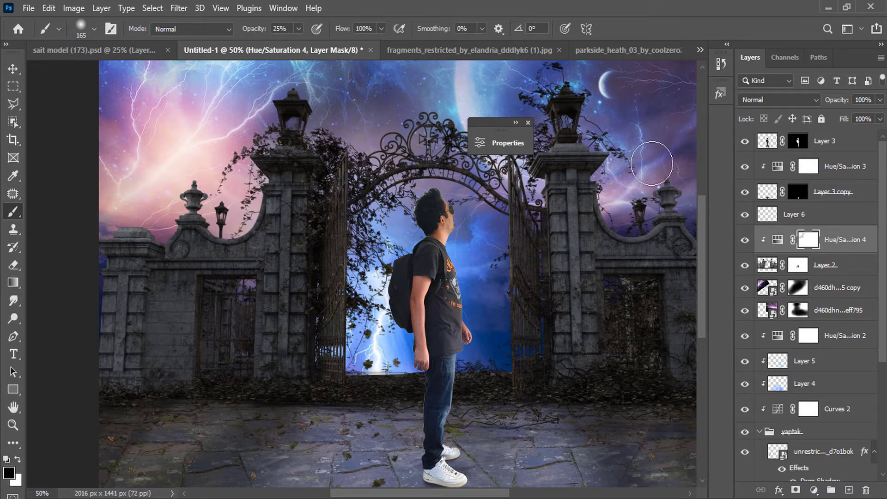
pyautogui.hscroll(5, 621, 186)
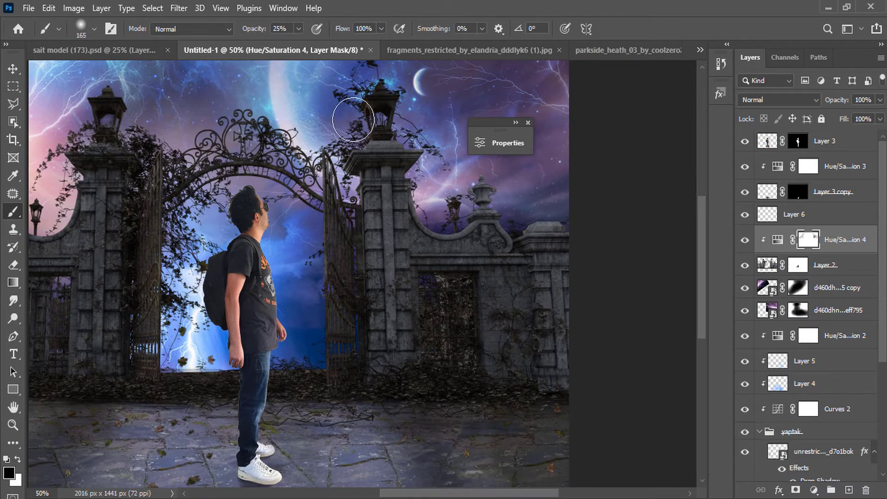
# Create a new layer above Hue/Saturation 4 and set the foreground colour to yellow f2ea03
pyautogui.scroll(4, 133, 118)
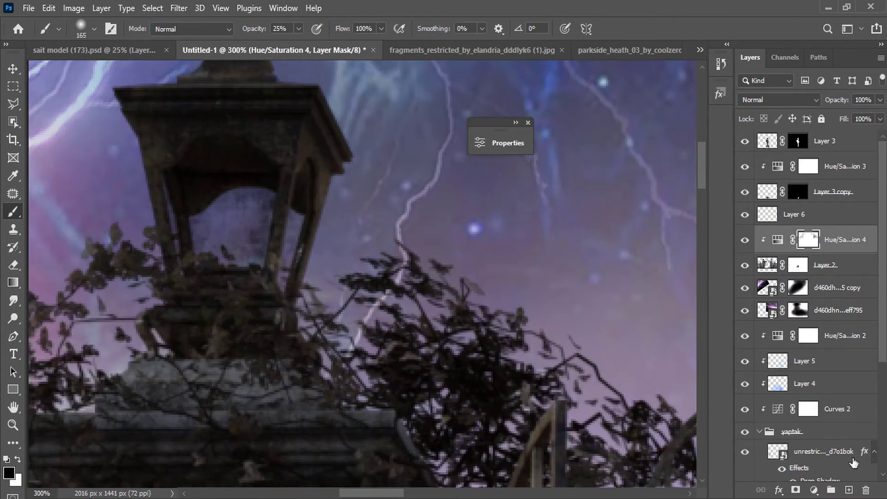
pyautogui.click(848, 489)
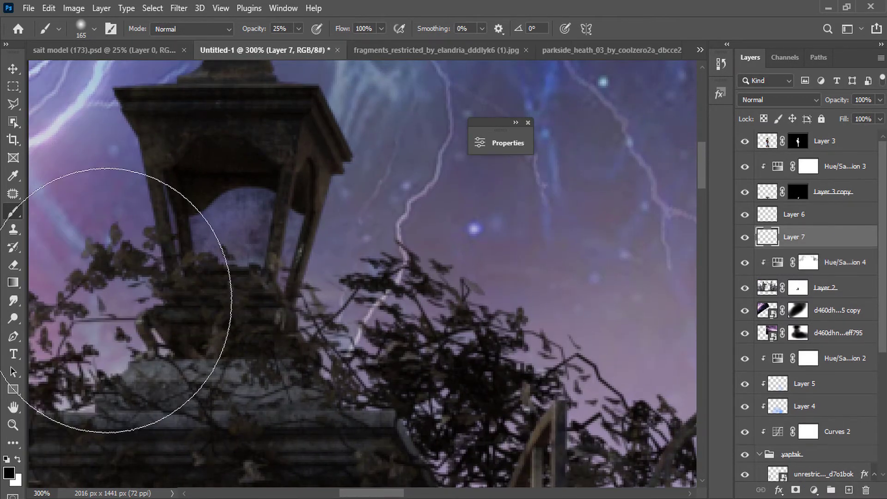
pyautogui.rightClick(278, 252)
pyautogui.click(8, 472)
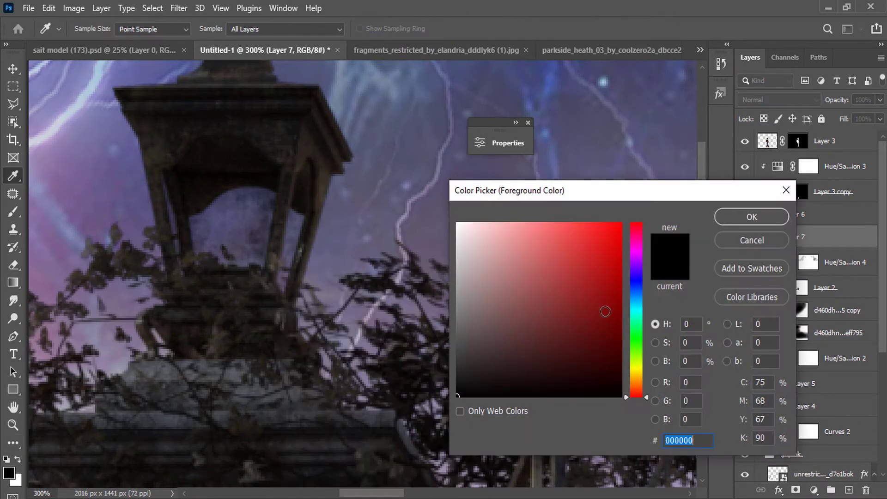
pyautogui.click(636, 373)
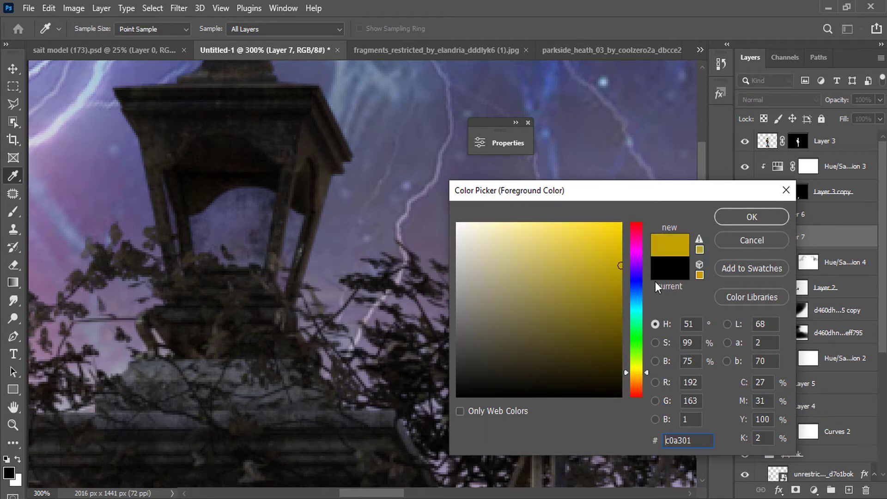
pyautogui.click(620, 231)
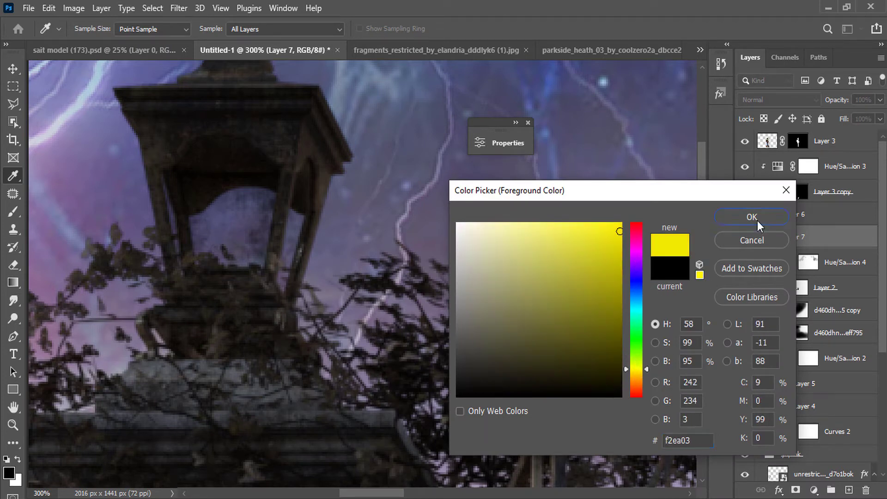
pyautogui.click(751, 217)
# Paint a soft yellow glow inside the left pillar's lantern with a 31 px brush at 25% opacity
pyautogui.press('b')
pyautogui.rightClick(208, 224)
pyautogui.moveTo(245, 227)
pyautogui.mouseDown()
pyautogui.moveTo(248, 171)
pyautogui.moveTo(237, 257)
pyautogui.moveTo(220, 219)
pyautogui.moveTo(230, 220)
pyautogui.moveTo(199, 176)
pyautogui.moveTo(189, 188)
pyautogui.moveTo(257, 243)
pyautogui.moveTo(234, 160)
pyautogui.moveTo(230, 224)
pyautogui.mouseUp()
pyautogui.rightClick(314, 222)
pyautogui.moveTo(394, 256); pyautogui.dragTo(391, 254)
pyautogui.moveTo(309, 199)
pyautogui.mouseDown()
pyautogui.moveTo(291, 231)
pyautogui.moveTo(284, 297)
pyautogui.mouseUp()
pyautogui.moveTo(173, 190); pyautogui.dragTo(182, 272)
pyautogui.moveTo(223, 151)
pyautogui.mouseDown()
pyautogui.moveTo(172, 167)
pyautogui.moveTo(250, 182)
pyautogui.moveTo(228, 256)
pyautogui.moveTo(242, 232)
pyautogui.moveTo(240, 263)
pyautogui.mouseUp()
pyautogui.moveTo(299, 224); pyautogui.dragTo(278, 296)
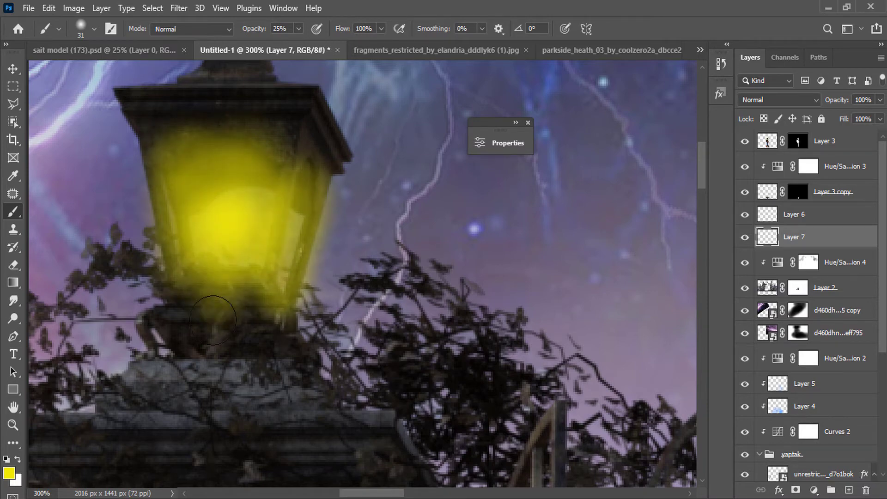
pyautogui.moveTo(216, 296); pyautogui.dragTo(239, 280)
# Paint a matching yellow glow in the right pillar's lantern, using a 31 px brush for the front pane and 18 px for the side
pyautogui.keyDown('alt'); pyautogui.click(261, 260); pyautogui.keyUp('alt')
pyautogui.keyDown('alt'); pyautogui.click(262, 260); pyautogui.keyUp('alt')
pyautogui.keyDown('alt'); pyautogui.click(261, 260); pyautogui.keyUp('alt')
pyautogui.scroll(-1, 261, 259)
pyautogui.scroll(-1, 468, 256)
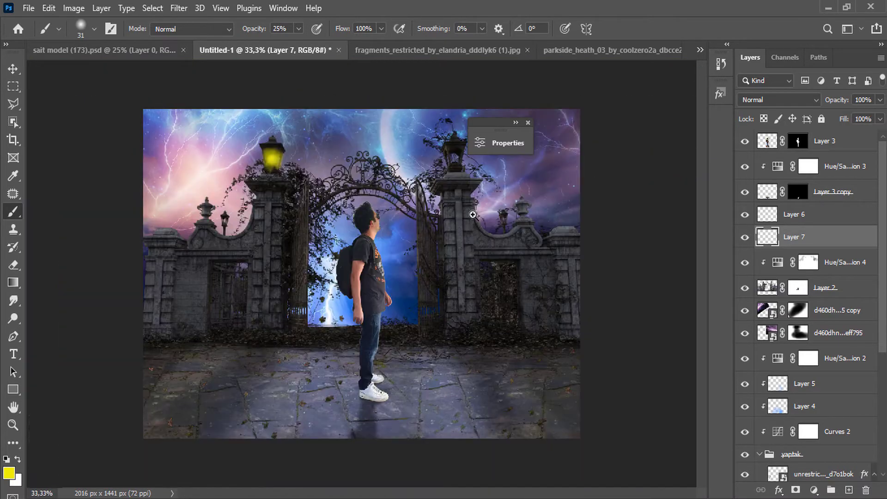
pyautogui.scroll(3, 435, 176)
pyautogui.scroll(3, 433, 162)
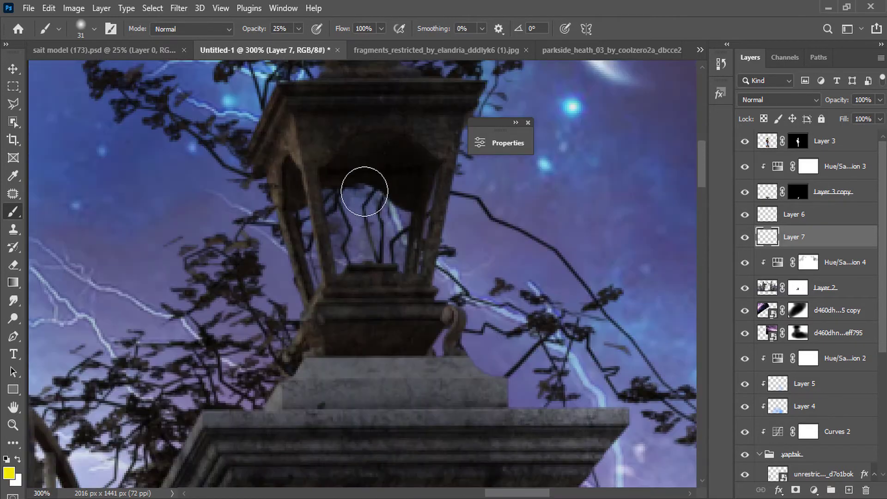
pyautogui.moveTo(363, 192)
pyautogui.mouseDown()
pyautogui.moveTo(360, 214)
pyautogui.moveTo(353, 201)
pyautogui.moveTo(396, 212)
pyautogui.moveTo(361, 169)
pyautogui.moveTo(340, 228)
pyautogui.moveTo(405, 181)
pyautogui.moveTo(352, 169)
pyautogui.moveTo(384, 247)
pyautogui.moveTo(382, 189)
pyautogui.moveTo(379, 218)
pyautogui.moveTo(366, 207)
pyautogui.moveTo(371, 247)
pyautogui.moveTo(406, 190)
pyautogui.moveTo(341, 201)
pyautogui.moveTo(379, 165)
pyautogui.moveTo(342, 187)
pyautogui.moveTo(392, 161)
pyautogui.moveTo(399, 239)
pyautogui.moveTo(337, 249)
pyautogui.mouseUp()
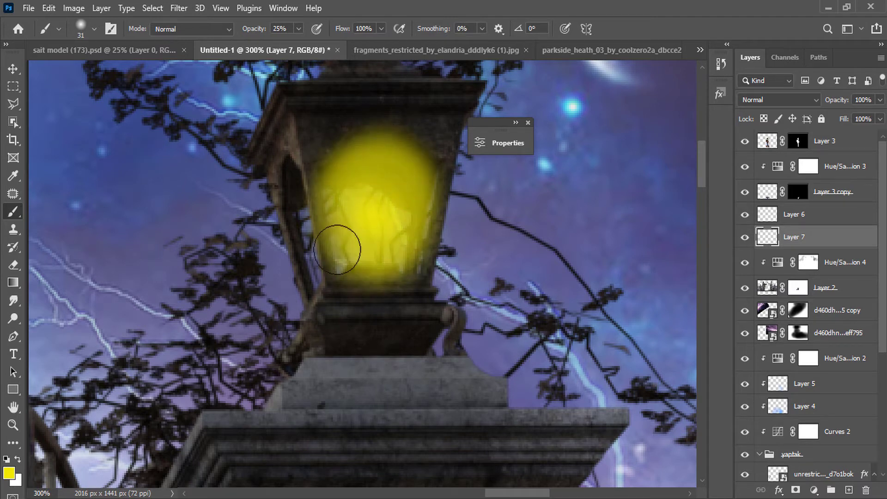
pyautogui.rightClick(435, 243)
pyautogui.moveTo(292, 177); pyautogui.dragTo(312, 269)
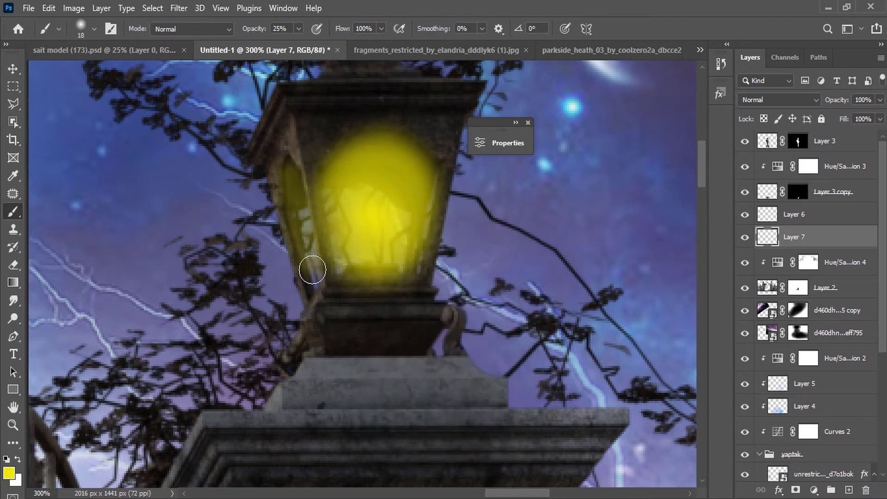
pyautogui.moveTo(292, 173)
pyautogui.mouseDown()
pyautogui.moveTo(315, 277)
pyautogui.moveTo(306, 220)
pyautogui.moveTo(377, 223)
pyautogui.moveTo(349, 243)
pyautogui.moveTo(363, 235)
pyautogui.moveTo(296, 219)
pyautogui.moveTo(308, 261)
pyautogui.moveTo(323, 274)
pyautogui.mouseUp()
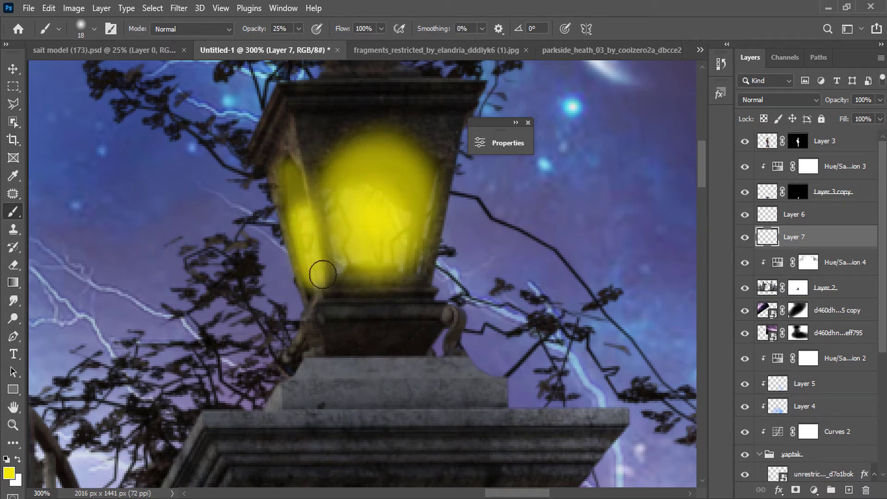
pyautogui.moveTo(399, 250)
pyautogui.mouseDown()
pyautogui.moveTo(344, 236)
pyautogui.moveTo(385, 210)
pyautogui.moveTo(384, 246)
pyautogui.moveTo(427, 201)
pyautogui.moveTo(419, 213)
pyautogui.moveTo(364, 211)
pyautogui.mouseUp()
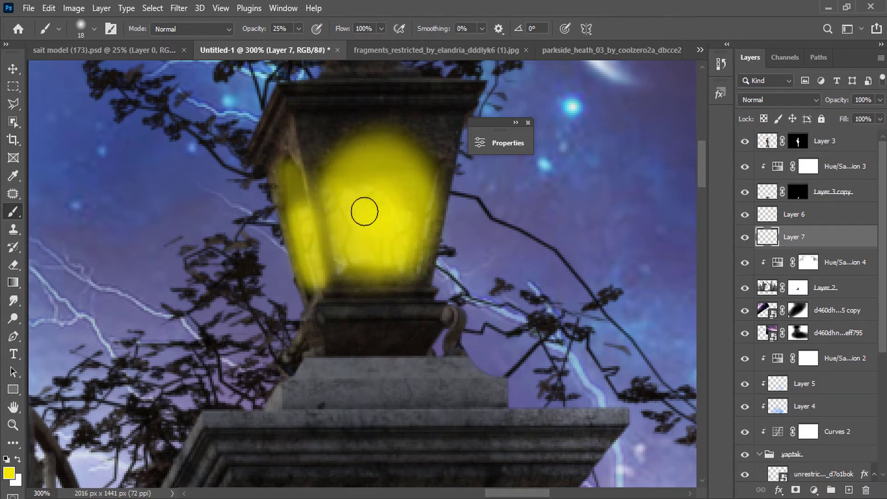
pyautogui.rightClick(401, 190)
# Examine the yellow glow in both pillar lanterns against the whole gate
pyautogui.keyDown('alt'); pyautogui.click(236, 229); pyautogui.keyUp('alt')
pyautogui.keyDown('alt'); pyautogui.click(235, 227); pyautogui.keyUp('alt')
pyautogui.keyDown('alt'); pyautogui.click(233, 226); pyautogui.keyUp('alt')
pyautogui.keyDown('alt'); pyautogui.click(232, 225); pyautogui.keyUp('alt')
pyautogui.keyDown('alt'); pyautogui.click(232, 224); pyautogui.keyUp('alt')
pyautogui.moveTo(198, 237); pyautogui.dragTo(344, 231)
pyautogui.keyDown('ctrl'); pyautogui.click(133, 222); pyautogui.keyUp('ctrl')
pyautogui.keyDown('ctrl'); pyautogui.click(130, 218); pyautogui.keyUp('ctrl')
pyautogui.keyDown('ctrl'); pyautogui.click(129, 217); pyautogui.keyUp('ctrl')
pyautogui.keyDown('ctrl'); pyautogui.click(128, 216); pyautogui.keyUp('ctrl')
pyautogui.keyDown('alt'); pyautogui.click(153, 224); pyautogui.keyUp('alt')
pyautogui.keyDown('alt'); pyautogui.click(153, 225); pyautogui.keyUp('alt')
pyautogui.keyDown('alt'); pyautogui.click(153, 225); pyautogui.keyUp('alt')
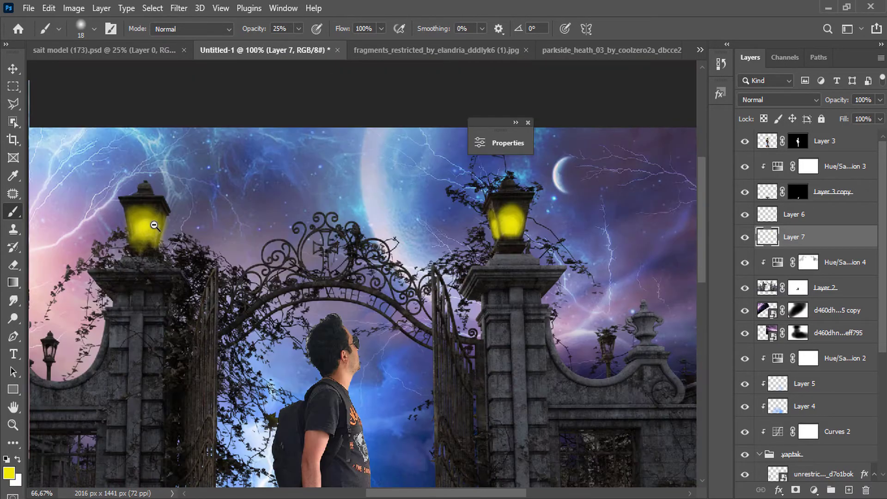
# Scale the placed broken-glass texture to 48.77% and move it over the right pillar's lantern
pyautogui.click(528, 123)
pyautogui.keyDown('alt'); pyautogui.click(276, 210); pyautogui.keyUp('alt')
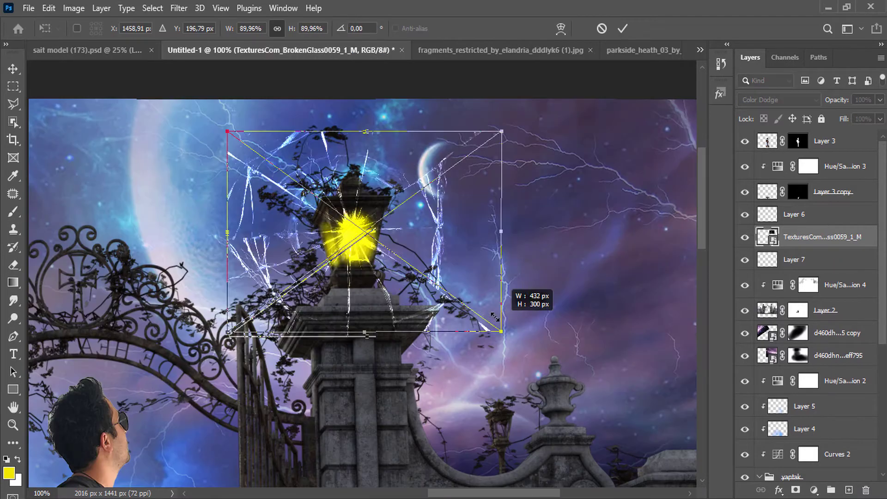
pyautogui.moveTo(476, 240); pyautogui.dragTo(384, 250)
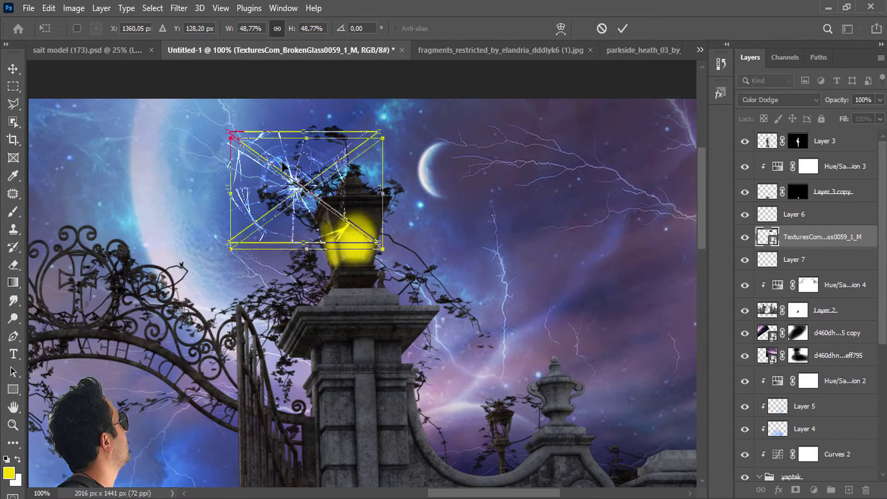
pyautogui.moveTo(286, 172); pyautogui.dragTo(327, 207)
pyautogui.scroll(3, 326, 206)
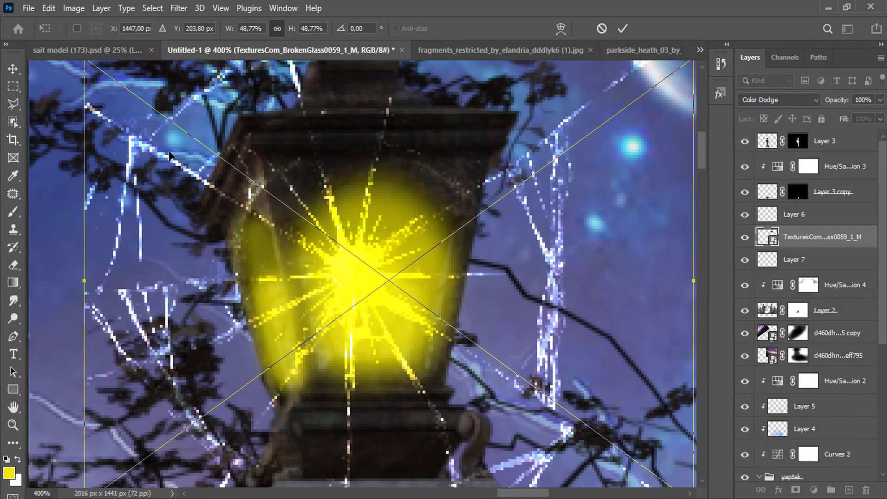
# Shrink the broken-glass texture further, align its cracks with the lantern's front pane and commit the transform
pyautogui.scroll(-2, 224, 157)
pyautogui.moveTo(155, 109); pyautogui.dragTo(239, 171)
pyautogui.moveTo(298, 225); pyautogui.dragTo(267, 205)
pyautogui.moveTo(417, 295); pyautogui.dragTo(391, 262)
pyautogui.moveTo(198, 138); pyautogui.dragTo(236, 160)
pyautogui.moveTo(280, 196); pyautogui.dragTo(281, 183)
pyautogui.moveTo(233, 268); pyautogui.dragTo(231, 283)
pyautogui.moveTo(253, 243); pyautogui.dragTo(262, 240)
pyautogui.click(623, 29)
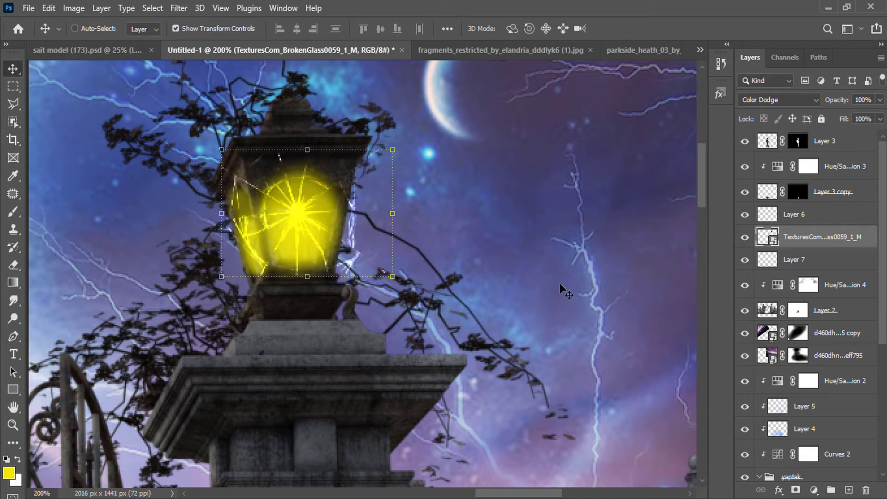
# Duplicate the broken-glass texture beside the lantern, mask the original and paint black at 100% opacity over cracks outside the front pane
pyautogui.moveTo(309, 234); pyautogui.dragTo(480, 234)
pyautogui.click(800, 266)
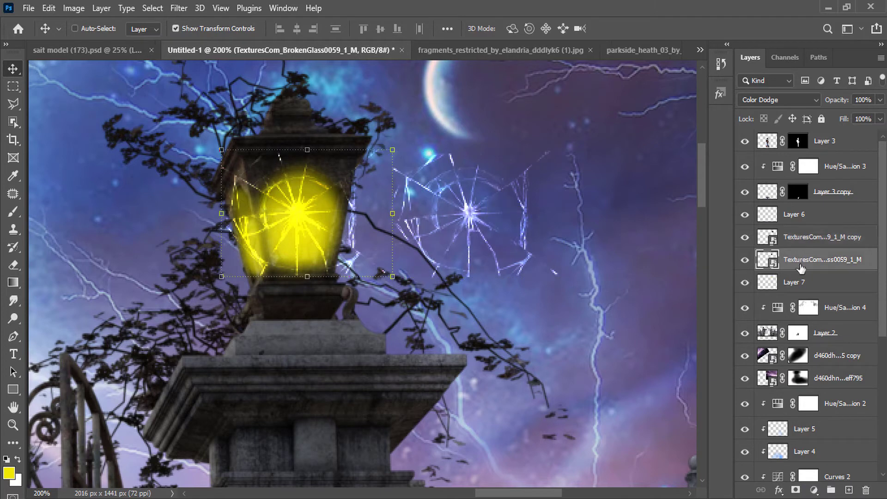
pyautogui.click(795, 490)
pyautogui.press('b')
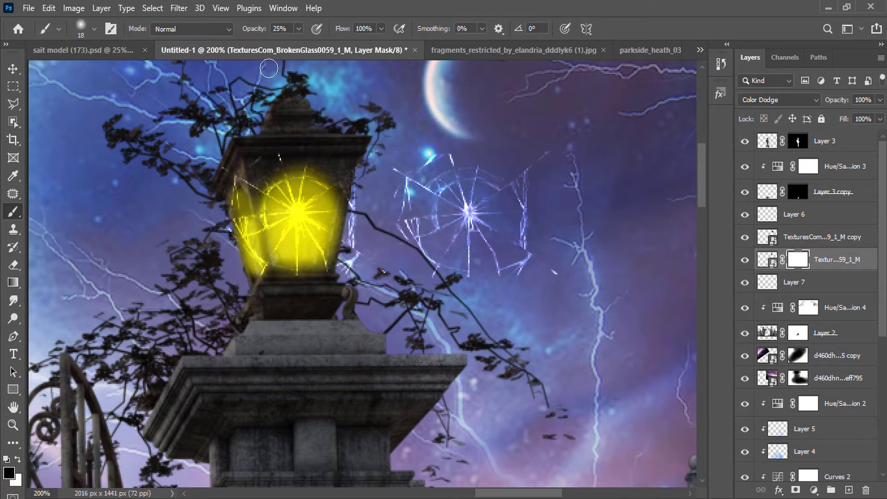
pyautogui.press('0')
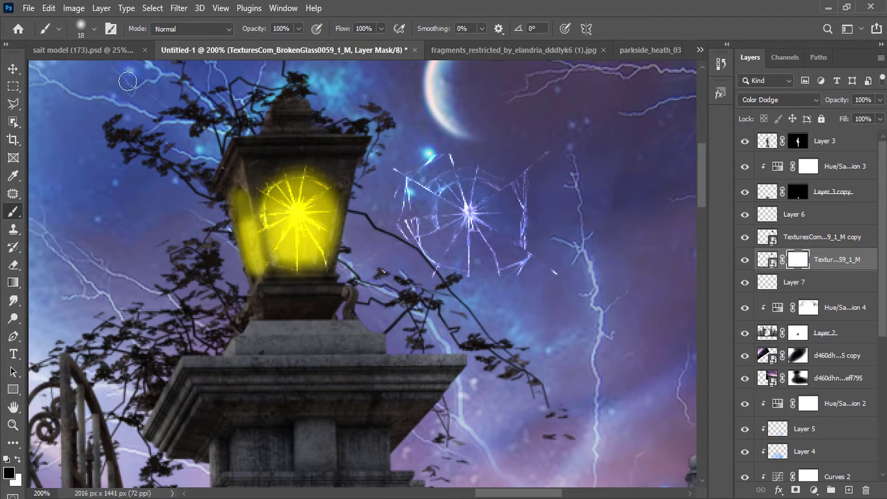
# Duplicate the spare broken-glass copy onto the lantern's left side, scaled to 33.69% and rotated -1.47°
pyautogui.press('v')
pyautogui.click(787, 238)
pyautogui.moveTo(518, 219)
pyautogui.mouseDown()
pyautogui.moveTo(305, 213)
pyautogui.moveTo(610, 229)
pyautogui.moveTo(274, 219)
pyautogui.moveTo(285, 231)
pyautogui.moveTo(284, 262)
pyautogui.mouseUp()
pyautogui.moveTo(341, 194); pyautogui.dragTo(275, 213)
# Skew and narrow the second broken-glass copy to follow the slant of the lantern's side pane and commit the transform
pyautogui.rightClick(234, 223)
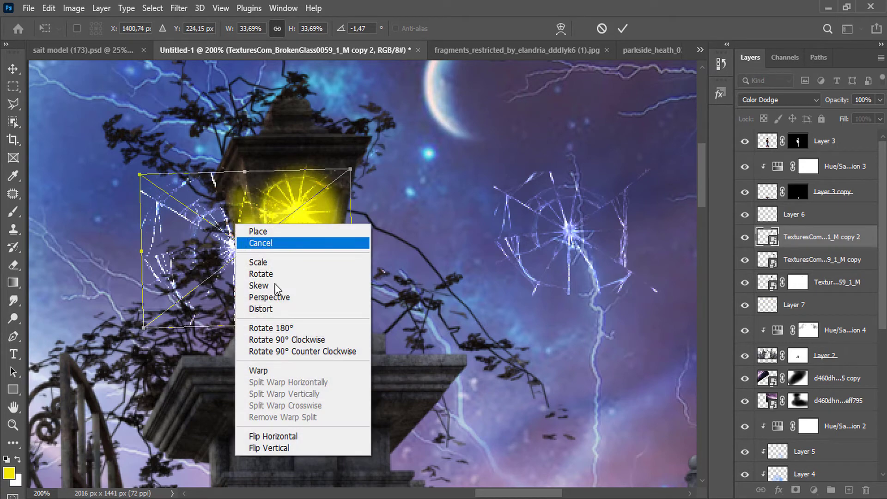
pyautogui.click(249, 283)
pyautogui.moveTo(140, 175); pyautogui.dragTo(171, 174)
pyautogui.moveTo(147, 329); pyautogui.dragTo(197, 325)
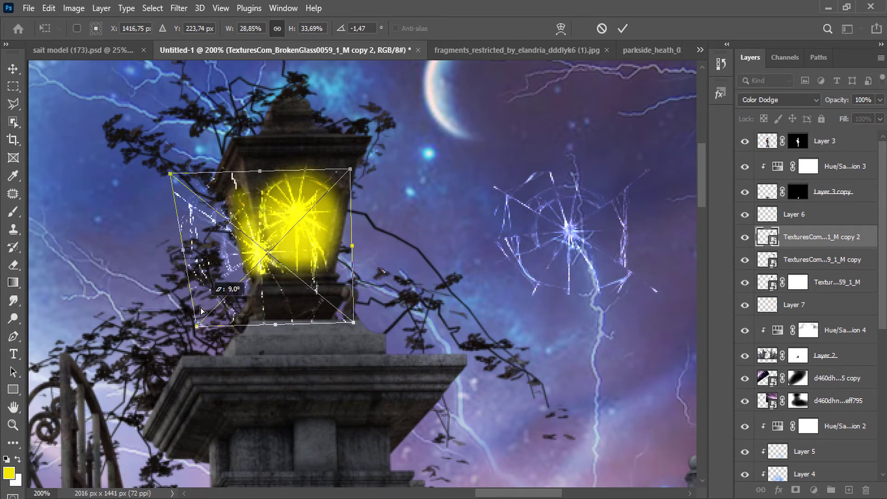
pyautogui.moveTo(253, 275); pyautogui.dragTo(245, 271)
pyautogui.moveTo(342, 167); pyautogui.dragTo(294, 167)
pyautogui.moveTo(339, 319); pyautogui.dragTo(290, 306)
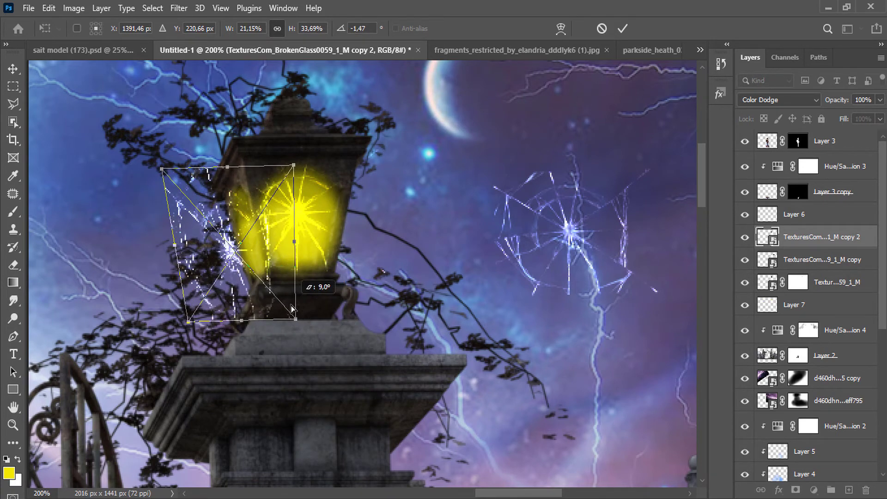
pyautogui.moveTo(212, 232); pyautogui.dragTo(224, 245)
pyautogui.moveTo(170, 180); pyautogui.dragTo(204, 174)
pyautogui.moveTo(197, 328); pyautogui.dragTo(222, 326)
pyautogui.moveTo(235, 269); pyautogui.dragTo(224, 266)
pyautogui.click(623, 29)
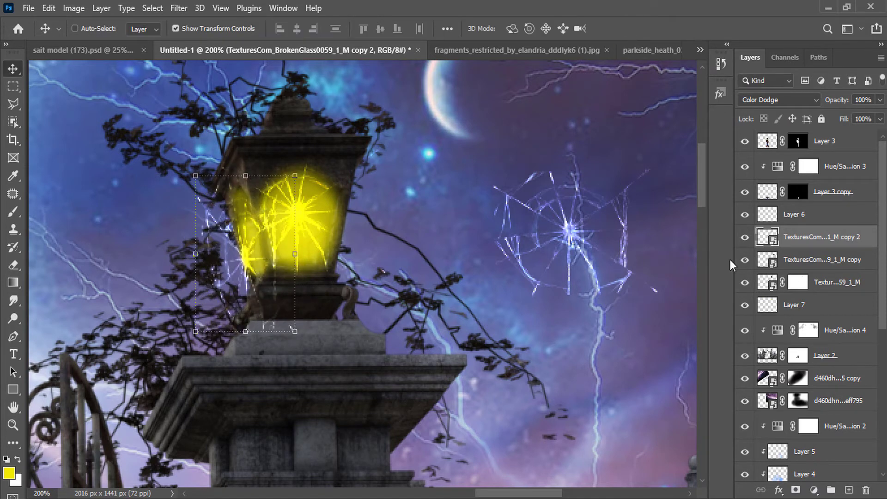
# Mask the second broken-glass copy and paint black over its cracks outside the lantern's side pane
pyautogui.click(795, 490)
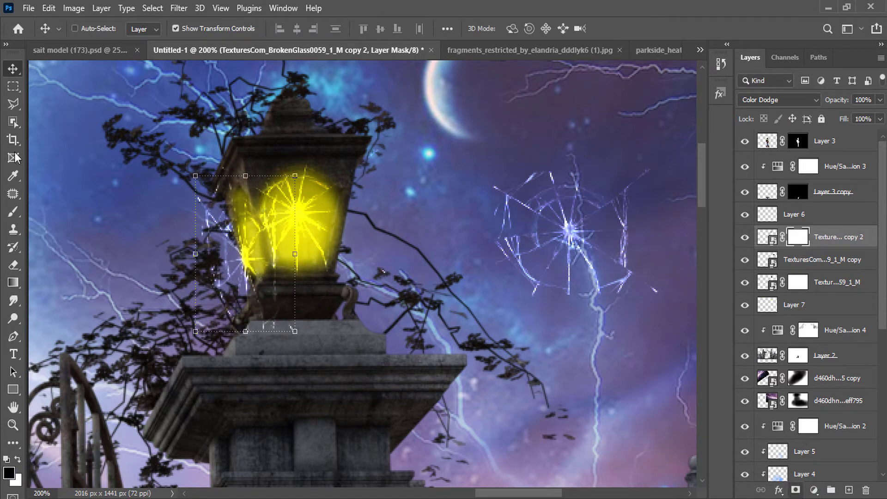
pyautogui.press('b')
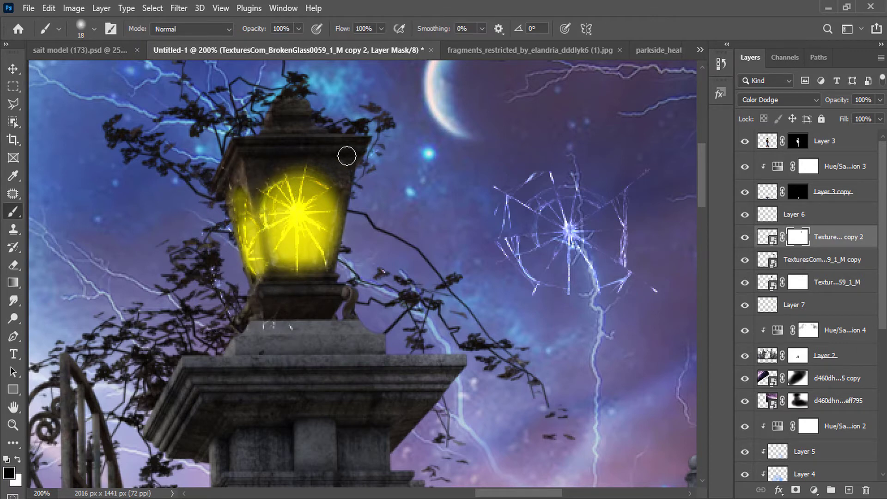
pyautogui.click(796, 282)
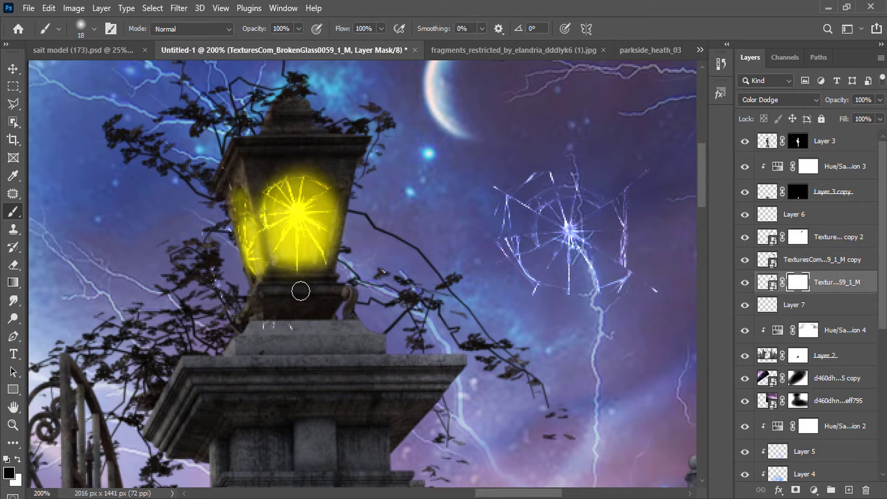
pyautogui.scroll(-5, 203, 200)
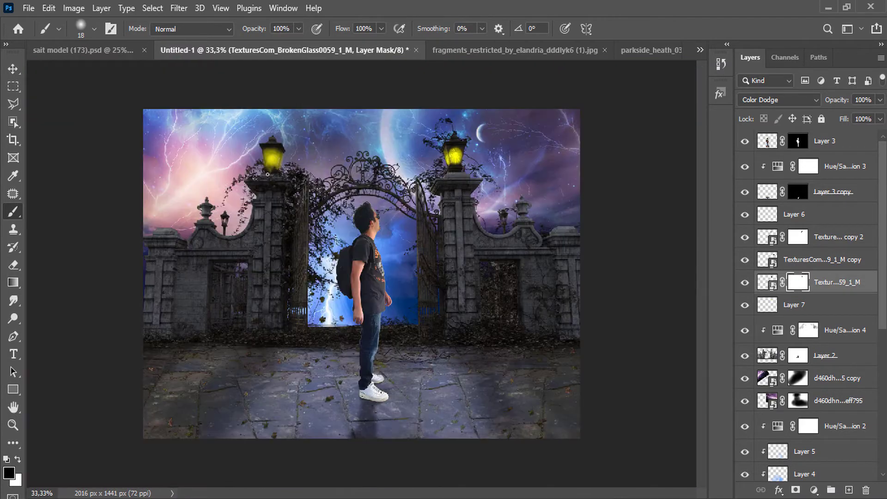
pyautogui.scroll(5, 503, 175)
# Try orange #f29b03 as the brush colour for the lantern glow on Layer 7
pyautogui.click(766, 306)
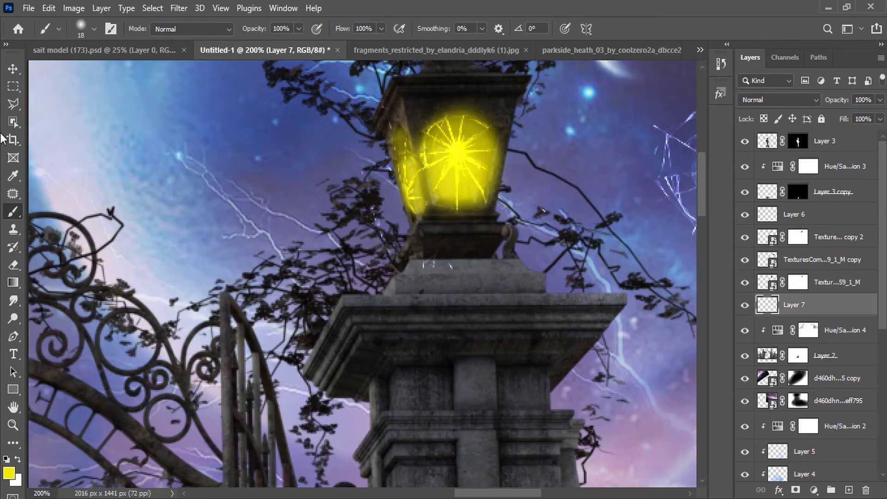
pyautogui.click(8, 473)
pyautogui.moveTo(641, 355); pyautogui.dragTo(642, 386)
pyautogui.press('Return')
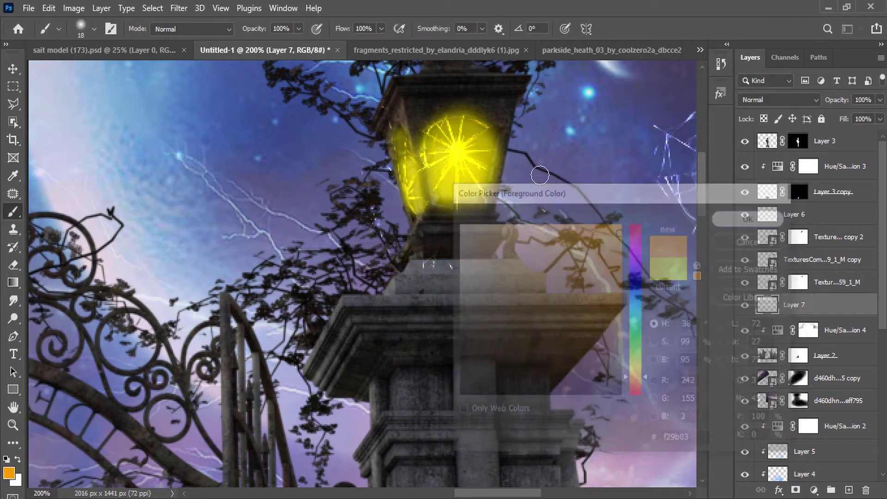
pyautogui.hotkey('ctrl', 'z')
pyautogui.rightClick(460, 167)
# Change the foreground colour to a golden yellow and set the brush opacity to 36%
pyautogui.click(10, 473)
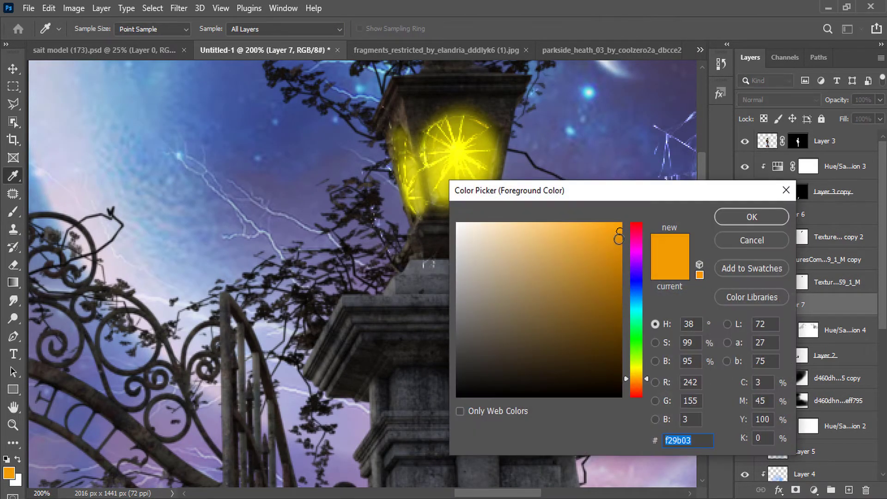
pyautogui.click(637, 375)
pyautogui.click(744, 217)
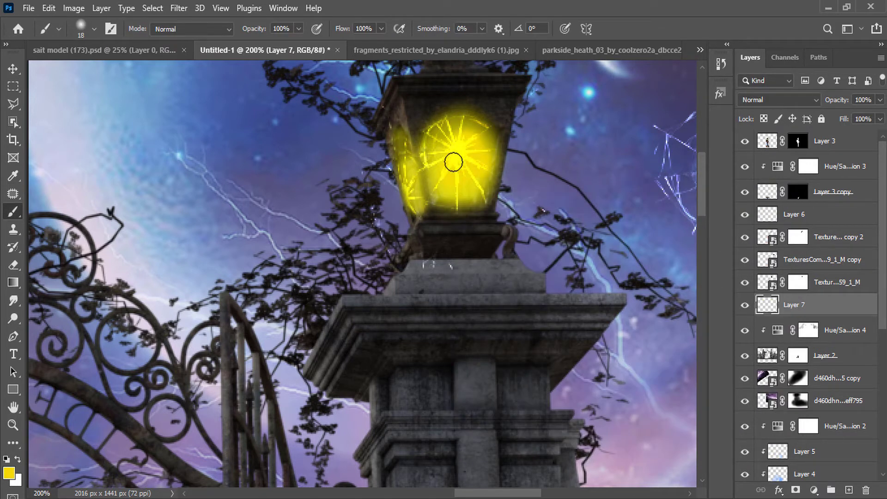
pyautogui.rightClick(476, 153)
pyautogui.click(299, 28)
pyautogui.moveTo(288, 48); pyautogui.dragTo(259, 49)
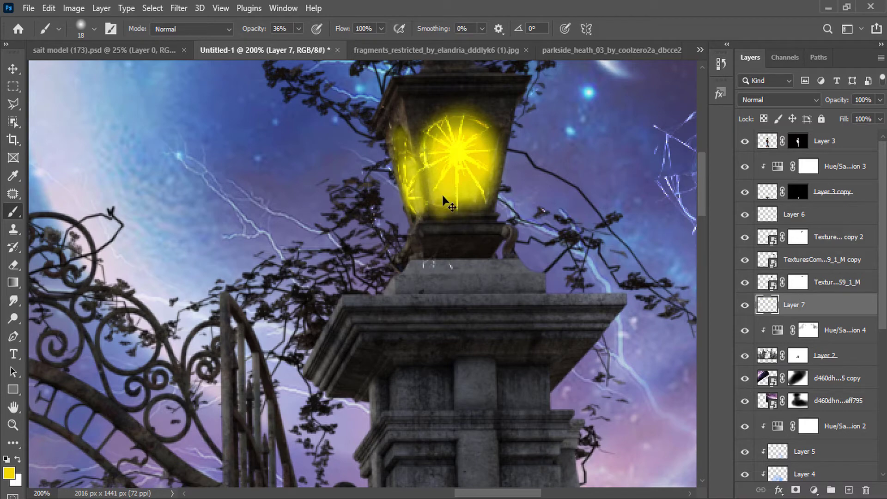
# Add a layer above Layer 7 and paint a yellow glow around the lantern with a 73 px soft round brush at 22% opacity
pyautogui.click(849, 489)
pyautogui.rightClick(533, 234)
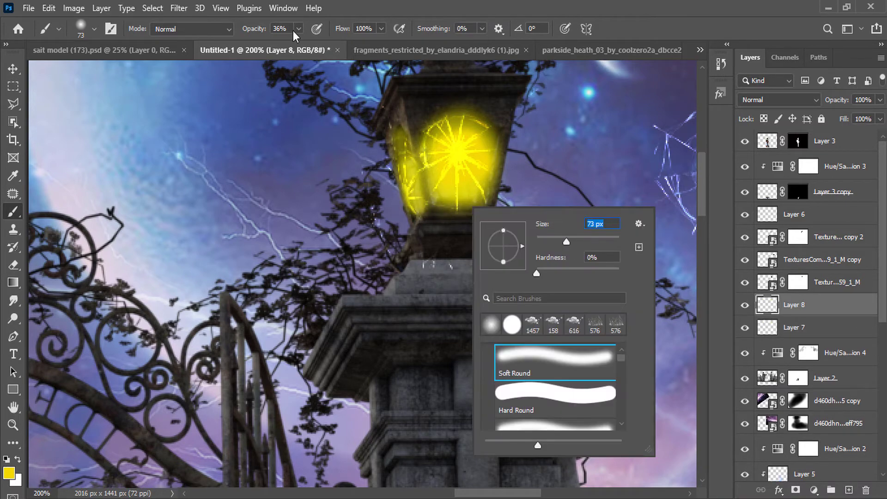
pyautogui.click(299, 28)
pyautogui.moveTo(297, 46); pyautogui.dragTo(287, 45)
pyautogui.moveTo(401, 191)
pyautogui.mouseDown()
pyautogui.moveTo(472, 210)
pyautogui.moveTo(447, 130)
pyautogui.mouseUp()
pyautogui.moveTo(409, 156)
pyautogui.mouseDown()
pyautogui.moveTo(393, 148)
pyautogui.moveTo(401, 214)
pyautogui.moveTo(497, 171)
pyautogui.moveTo(536, 214)
pyautogui.moveTo(414, 251)
pyautogui.moveTo(515, 263)
pyautogui.moveTo(391, 272)
pyautogui.moveTo(575, 265)
pyautogui.moveTo(375, 173)
pyautogui.moveTo(487, 99)
pyautogui.moveTo(537, 200)
pyautogui.mouseUp()
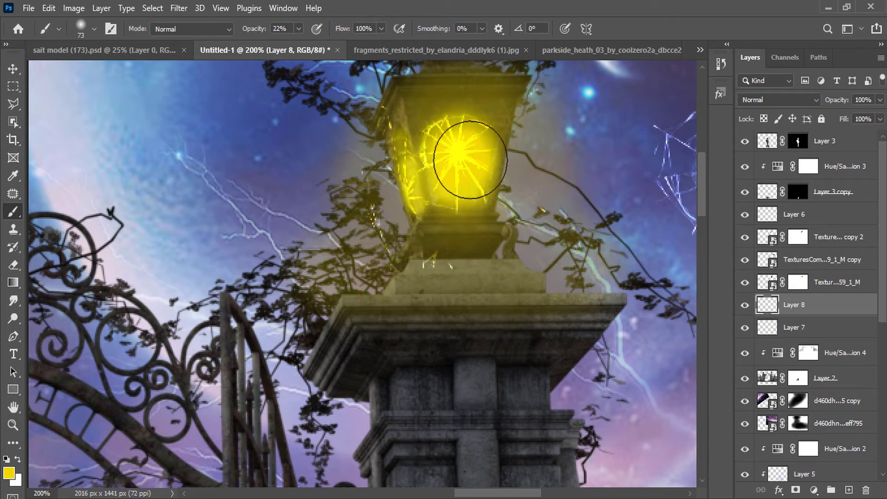
# Set the new glow layer to Overlay blending, duplicate it and set the duplicate to Normal
pyautogui.scroll(5, 470, 159)
pyautogui.click(780, 99)
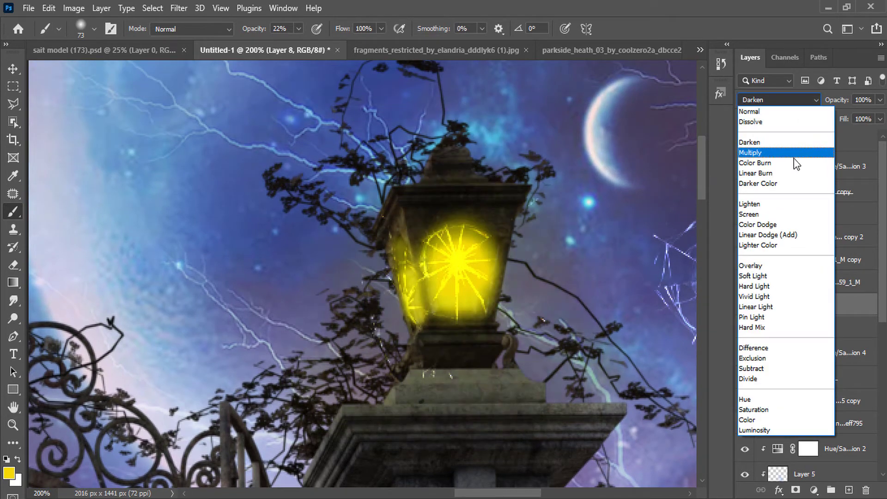
pyautogui.click(788, 265)
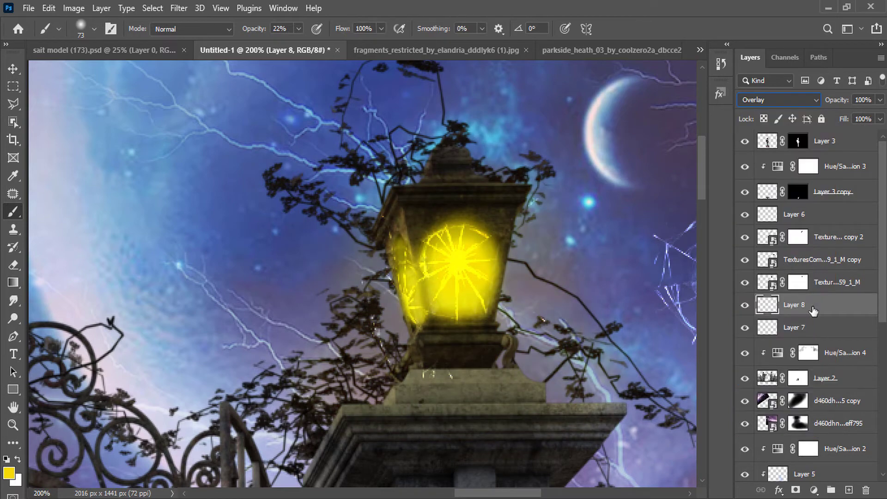
pyautogui.moveTo(813, 311); pyautogui.dragTo(848, 489)
pyautogui.click(779, 99)
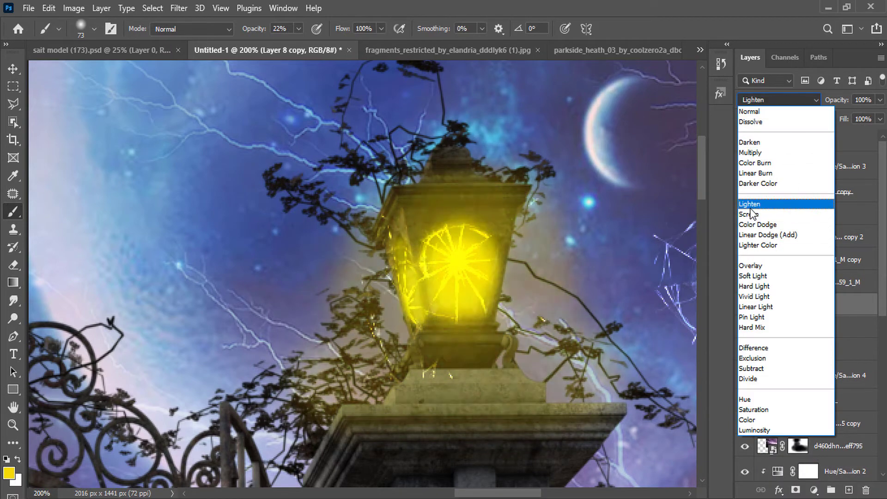
pyautogui.click(771, 112)
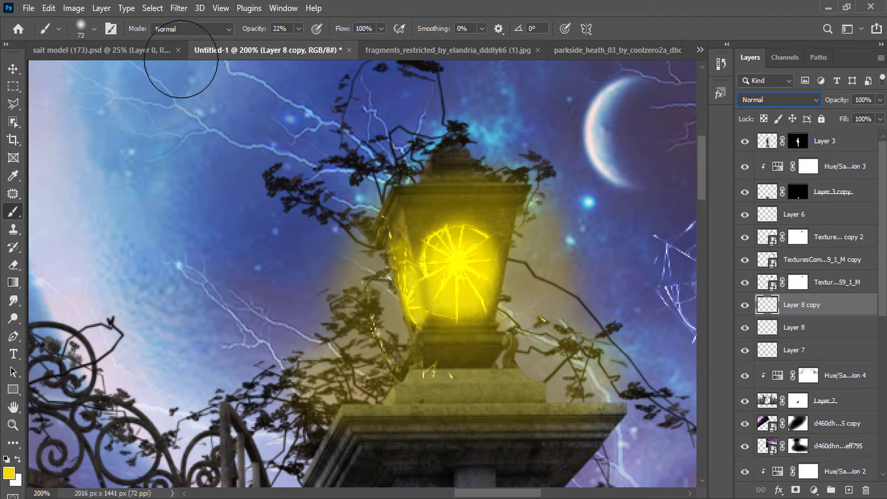
# Soften the duplicated glow layer with a Gaussian Blur
pyautogui.click(178, 8)
pyautogui.moveTo(218, 184)
pyautogui.click(362, 237)
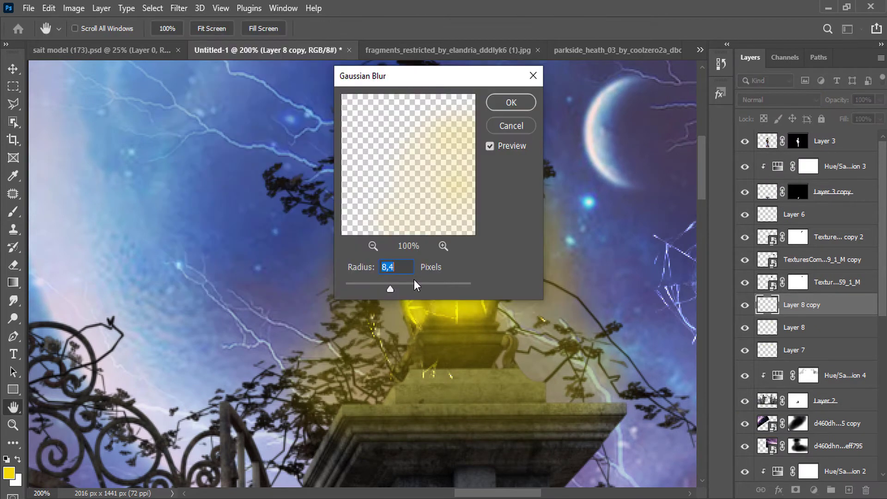
pyautogui.moveTo(414, 285); pyautogui.dragTo(426, 290)
pyautogui.click(517, 105)
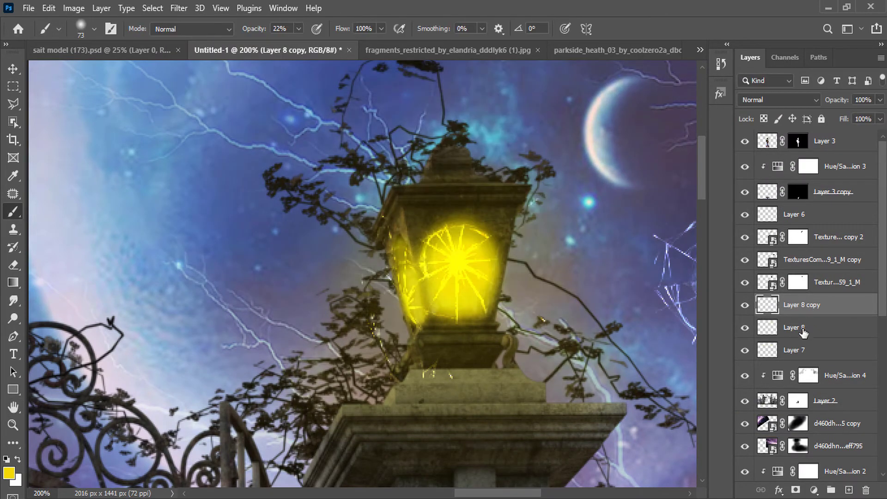
pyautogui.click(803, 329)
pyautogui.click(179, 8)
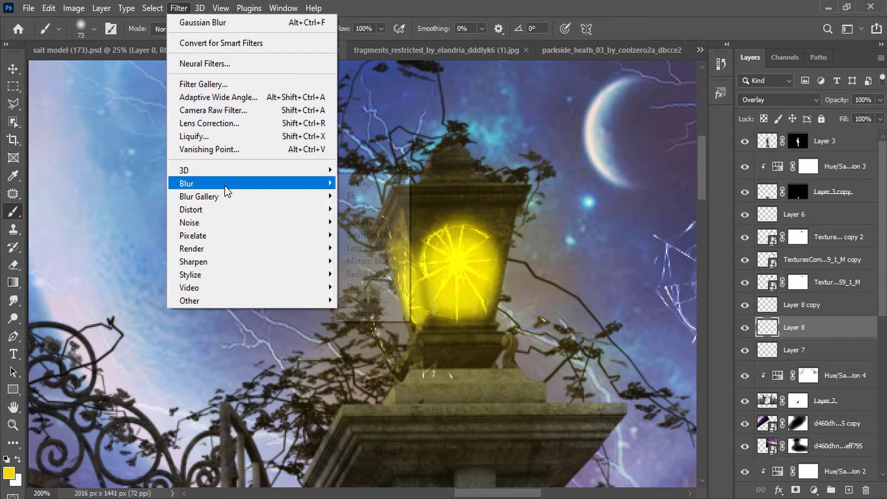
pyautogui.moveTo(224, 184)
pyautogui.click(368, 179)
pyautogui.click(332, 183)
pyautogui.press('b')
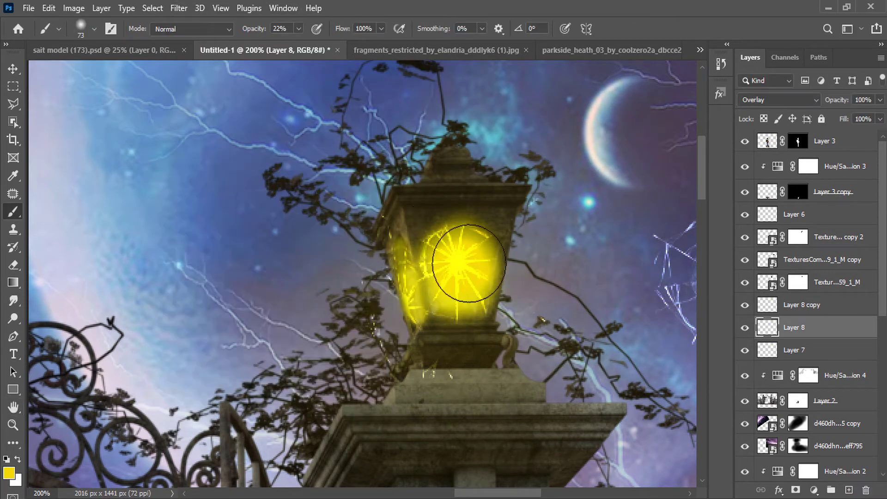
# Add a layer above Layer 8 and dab yellow at 22% opacity around the lantern's glowing panes
pyautogui.click(849, 489)
pyautogui.click(467, 313)
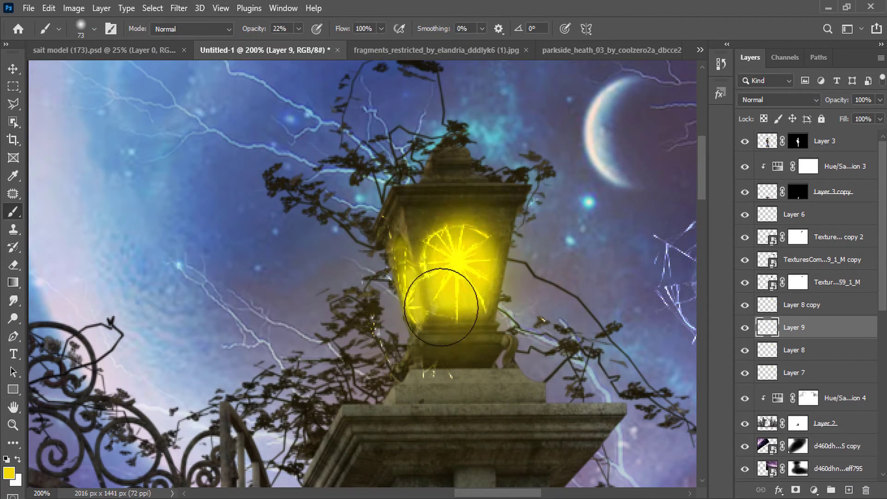
pyautogui.click(419, 262)
pyautogui.click(494, 306)
pyautogui.click(501, 252)
# Move the spare broken-glass copy onto the left lantern's front pane and duplicate it beside the lantern
pyautogui.scroll(-5, 425, 282)
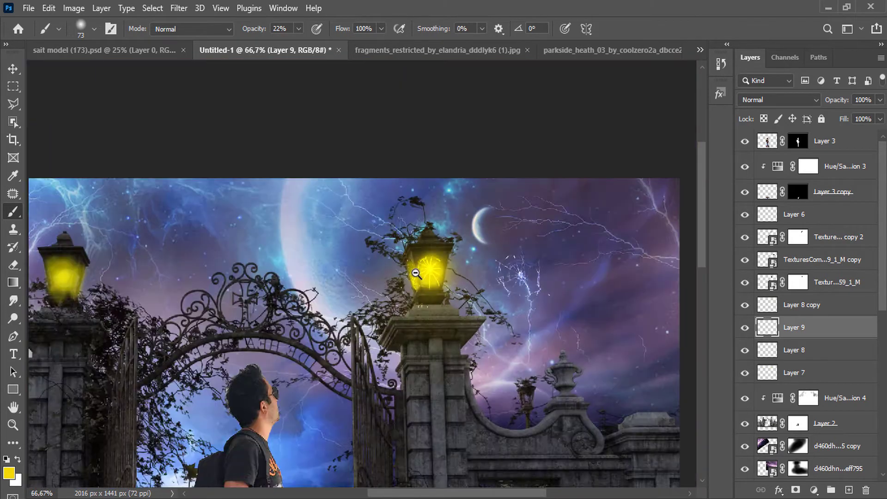
pyautogui.scroll(5, 298, 142)
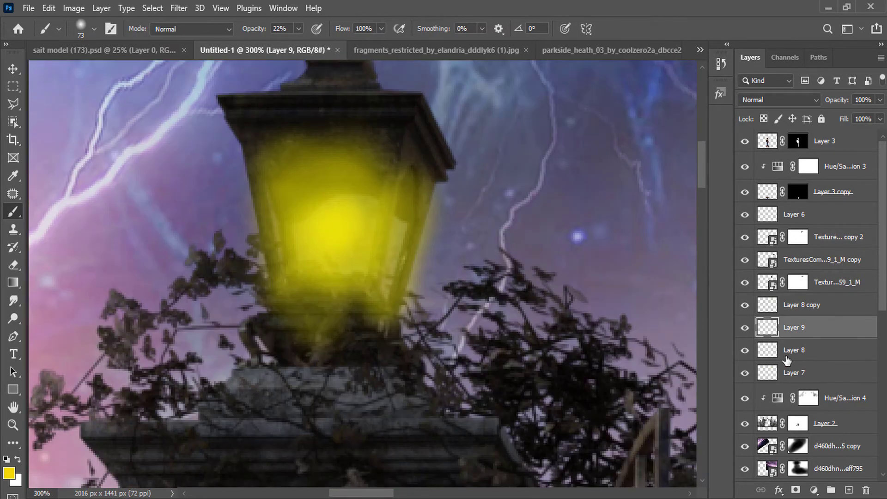
pyautogui.click(827, 259)
pyautogui.scroll(-2, 411, 231)
pyautogui.keyDown('alt'); pyautogui.click(412, 231); pyautogui.keyUp('alt')
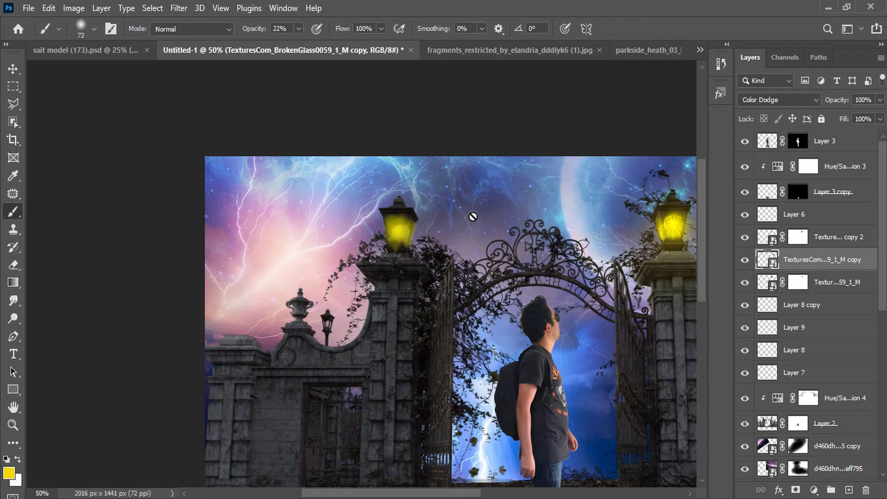
pyautogui.moveTo(496, 213); pyautogui.dragTo(311, 209)
pyautogui.click(13, 69)
pyautogui.moveTo(571, 239); pyautogui.dragTo(220, 226)
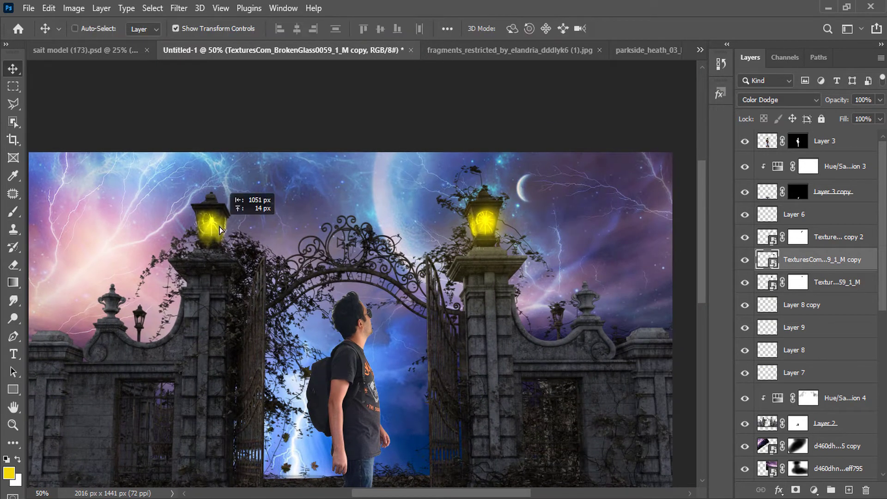
pyautogui.scroll(4, 216, 235)
pyautogui.moveTo(285, 223); pyautogui.dragTo(293, 228)
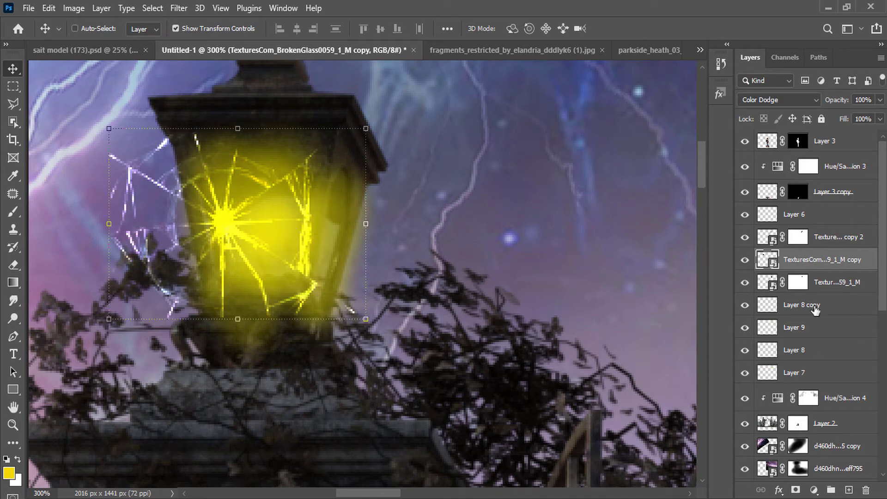
pyautogui.hotkey('ctrl', 'j')
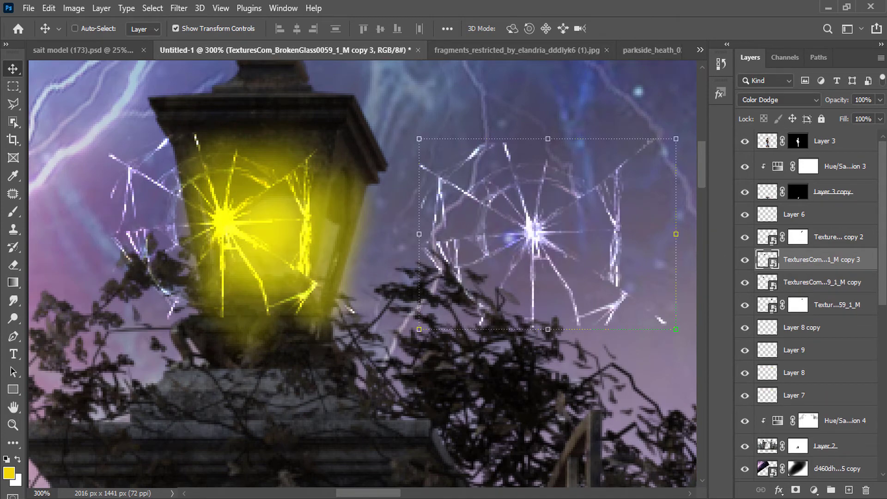
# Add a mask to the new spare glass copy and set a hard round brush to 7 px at 78% opacity
pyautogui.click(14, 212)
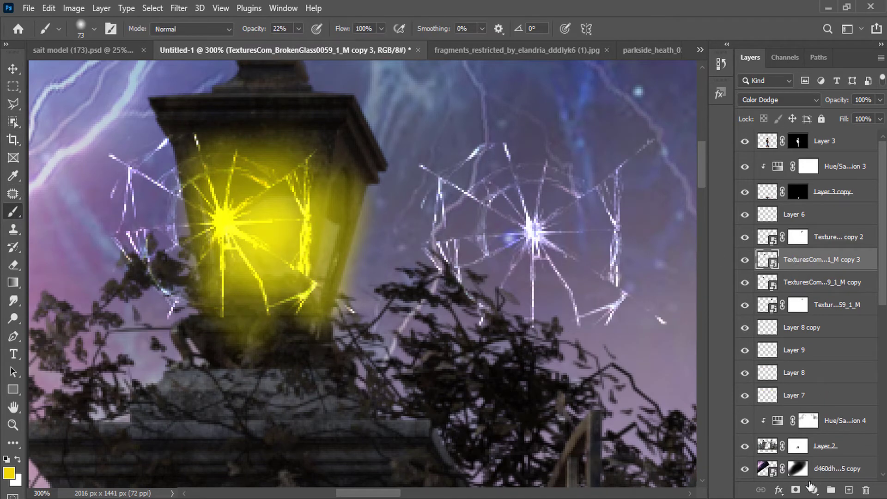
pyautogui.click(797, 489)
pyautogui.rightClick(250, 228)
pyautogui.click(298, 344)
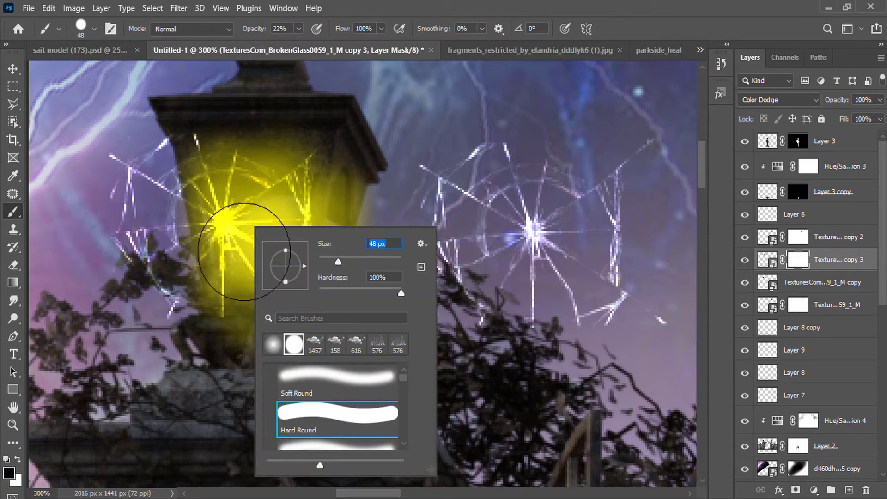
pyautogui.write('7')
pyautogui.press('Return')
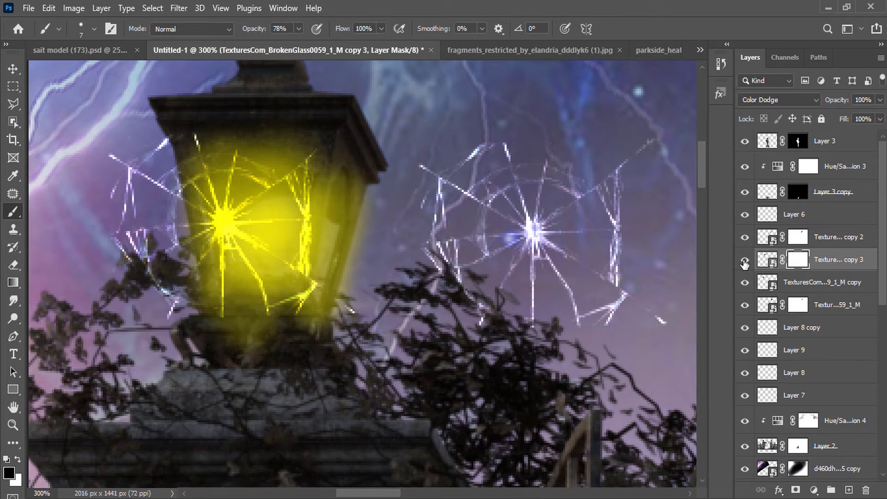
# Mask the glass copy on the left lantern and paint black at 100% opacity over the centre of its cracks
pyautogui.click(743, 284)
pyautogui.click(743, 284)
pyautogui.click(805, 282)
pyautogui.click(796, 489)
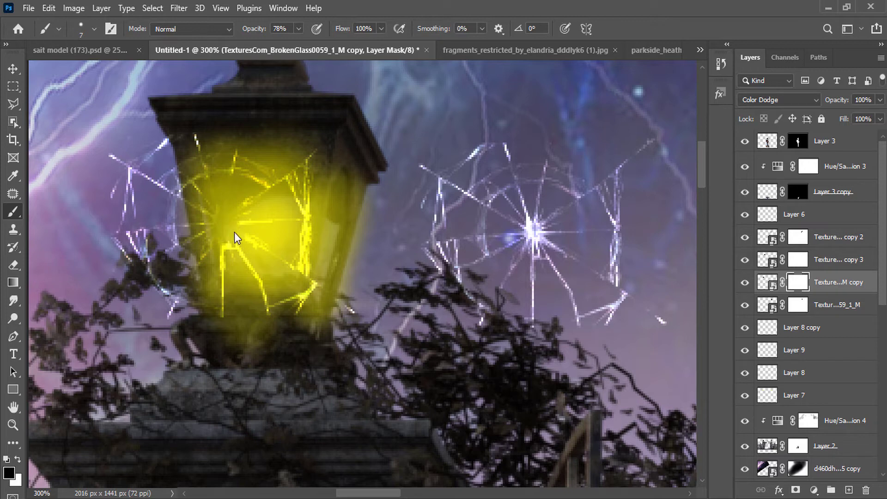
pyautogui.moveTo(305, 49); pyautogui.dragTo(317, 45)
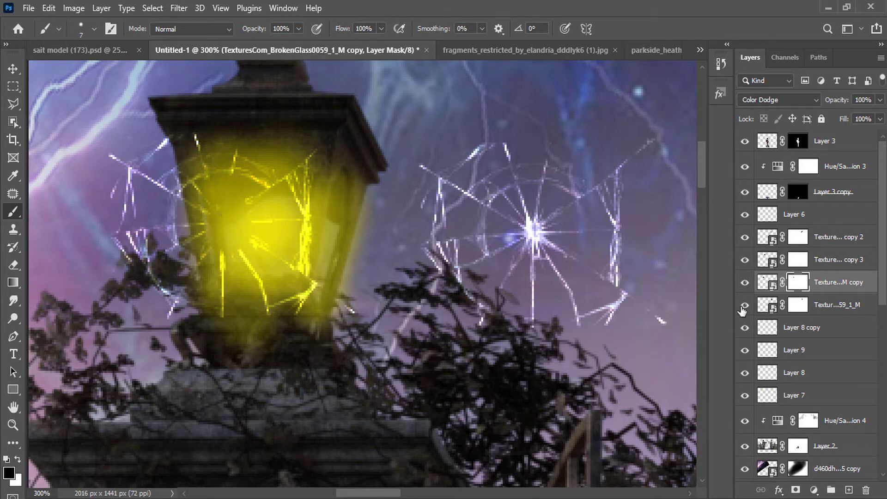
# Paint black on the mask with a 39 px hard brush over cracks extending beyond the left lantern's front pane
pyautogui.rightClick(236, 147)
pyautogui.moveTo(194, 111)
pyautogui.mouseDown()
pyautogui.moveTo(131, 163)
pyautogui.moveTo(162, 213)
pyautogui.moveTo(186, 328)
pyautogui.moveTo(328, 328)
pyautogui.moveTo(346, 259)
pyautogui.moveTo(344, 276)
pyautogui.moveTo(340, 128)
pyautogui.moveTo(347, 225)
pyautogui.mouseUp()
pyautogui.moveTo(359, 144); pyautogui.dragTo(340, 137)
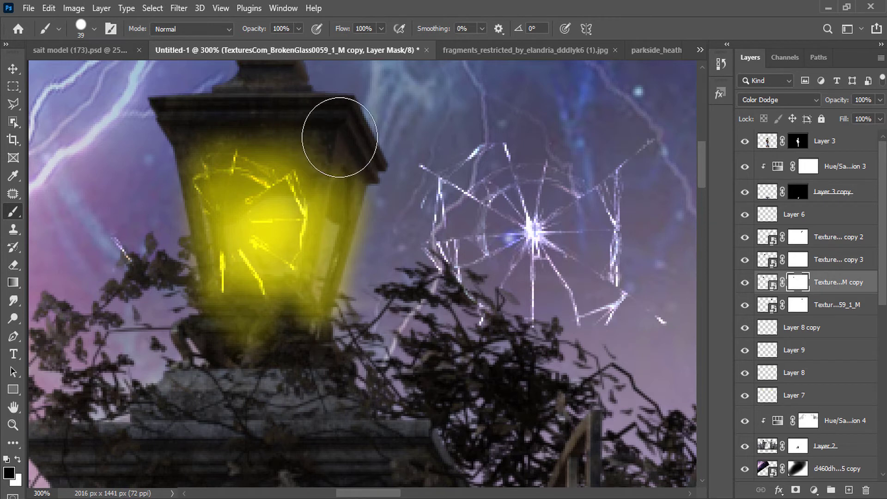
pyautogui.moveTo(168, 144); pyautogui.dragTo(165, 245)
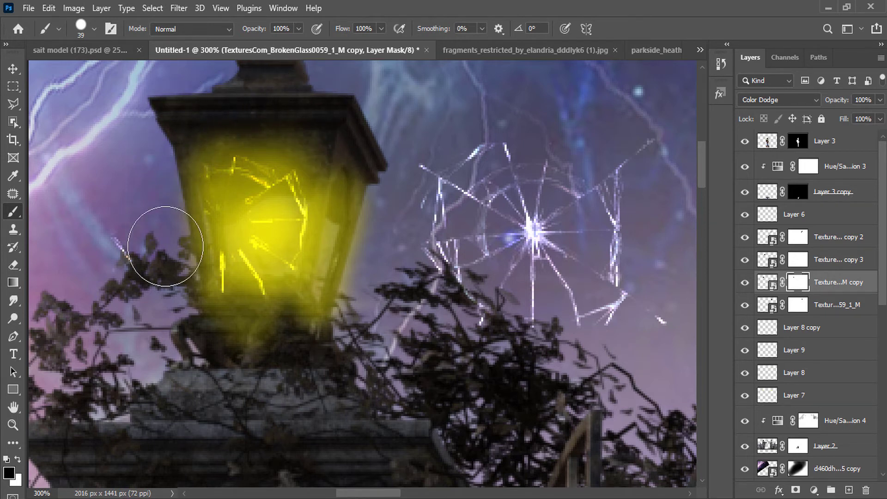
# Toggle the broken-glass layers' visibility to check which one covers the left lantern, and reselect that layer's mask
pyautogui.click(766, 306)
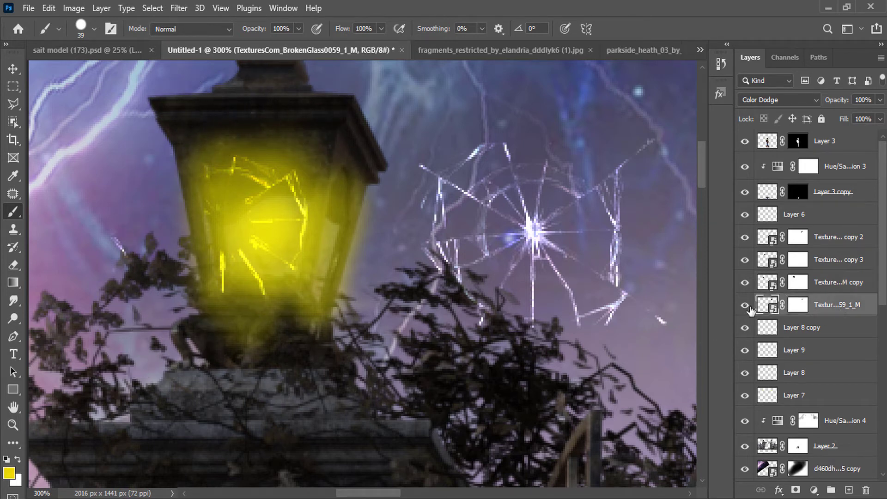
pyautogui.click(747, 307)
pyautogui.click(745, 284)
pyautogui.click(744, 284)
pyautogui.click(743, 263)
pyautogui.click(744, 263)
pyautogui.click(767, 283)
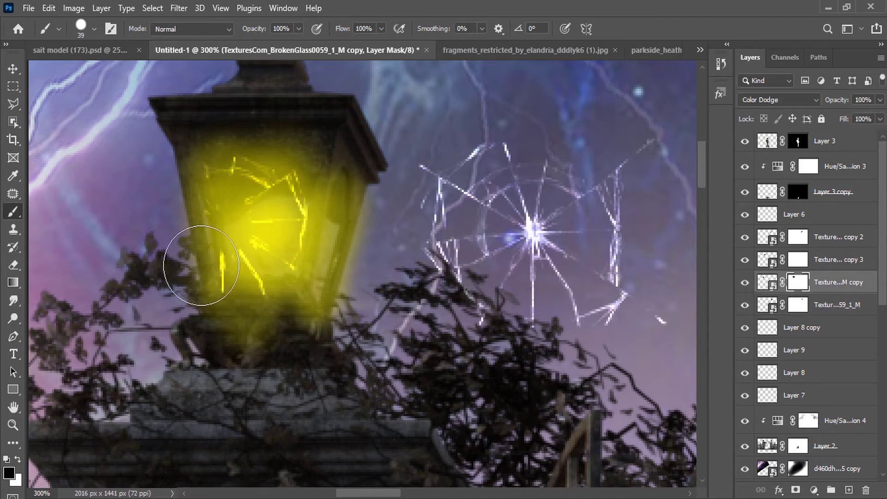
# Move the spare broken-glass copy (copy 3) onto the left lantern, enlarging it to 113.80% and rotating it to 58.83°
pyautogui.click(831, 259)
pyautogui.press('v')
pyautogui.moveTo(484, 201); pyautogui.dragTo(253, 221)
pyautogui.moveTo(409, 339); pyautogui.dragTo(299, 397)
pyautogui.moveTo(308, 242); pyautogui.dragTo(348, 271)
pyautogui.moveTo(162, 255); pyautogui.dragTo(120, 249)
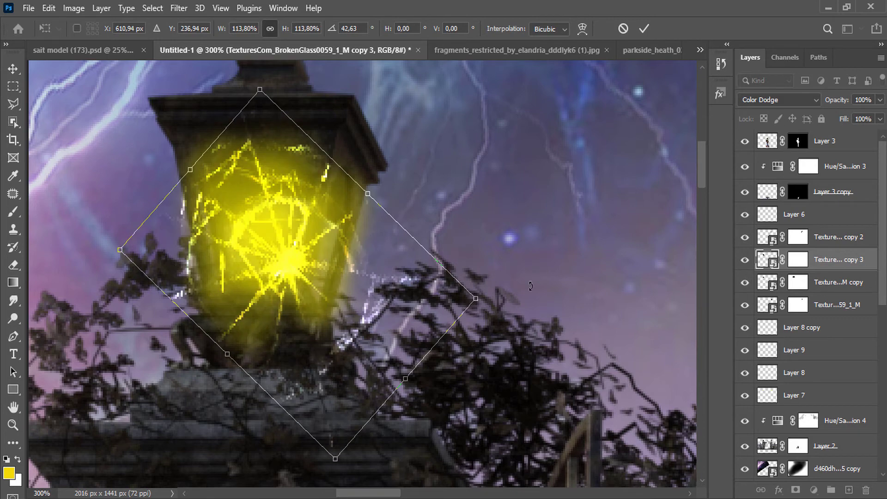
pyautogui.moveTo(493, 288); pyautogui.dragTo(482, 342)
pyautogui.moveTo(394, 274)
pyautogui.mouseDown()
pyautogui.moveTo(365, 281)
pyautogui.moveTo(392, 280)
pyautogui.mouseUp()
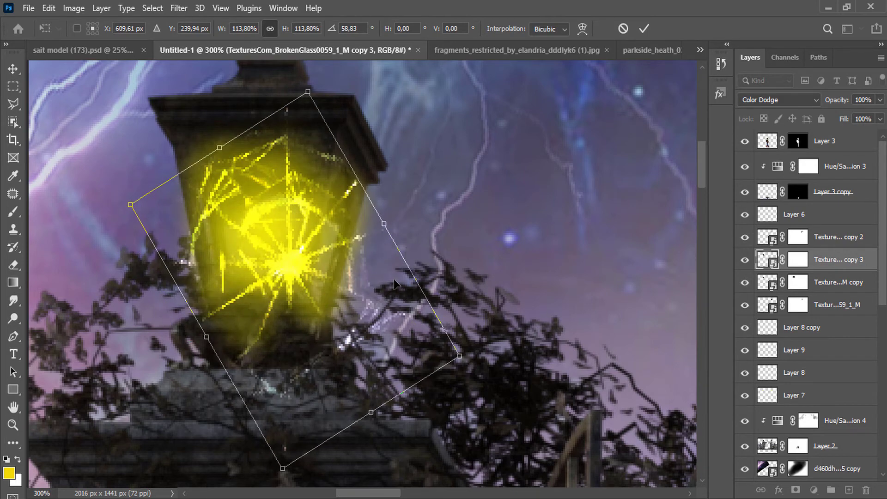
pyautogui.click(643, 30)
# Paint black on the copy 3 mask with the 39 px hard brush over stray cracks around the left lantern
pyautogui.click(795, 260)
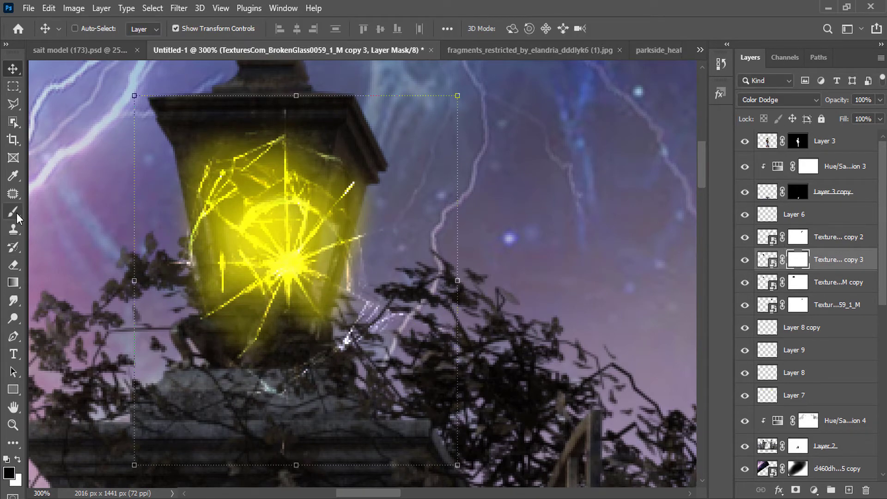
pyautogui.click(16, 214)
pyautogui.moveTo(238, 148)
pyautogui.mouseDown()
pyautogui.moveTo(305, 166)
pyautogui.moveTo(220, 358)
pyautogui.moveTo(382, 309)
pyautogui.moveTo(384, 243)
pyautogui.mouseUp()
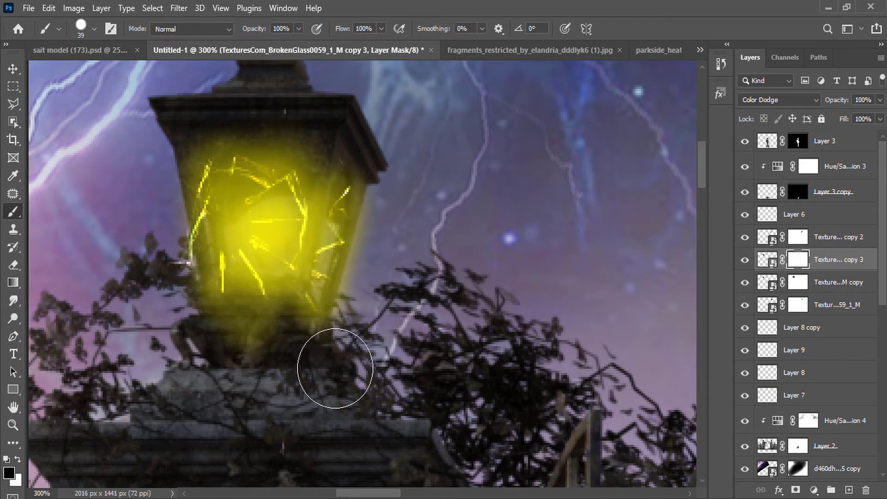
pyautogui.click(796, 283)
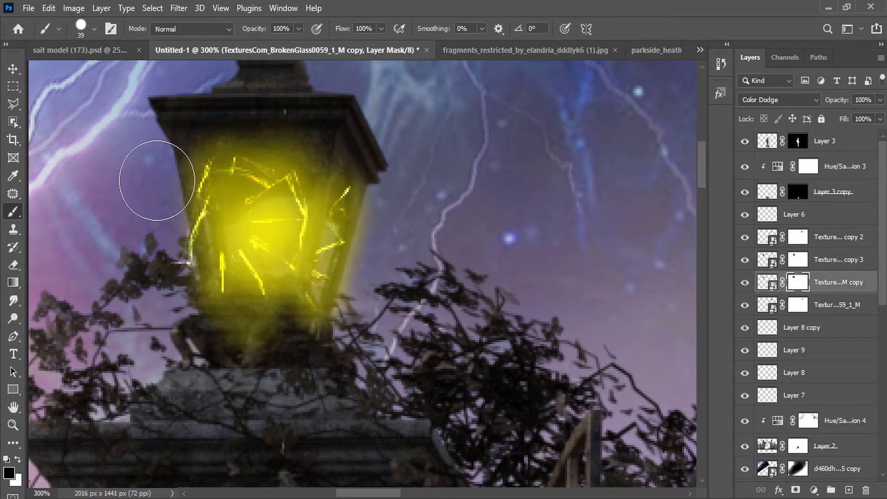
pyautogui.click(805, 259)
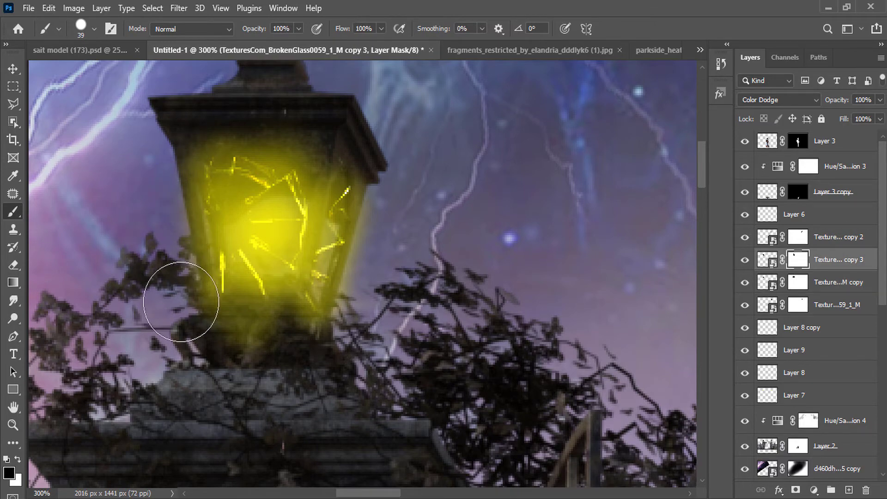
pyautogui.scroll(-5, 234, 277)
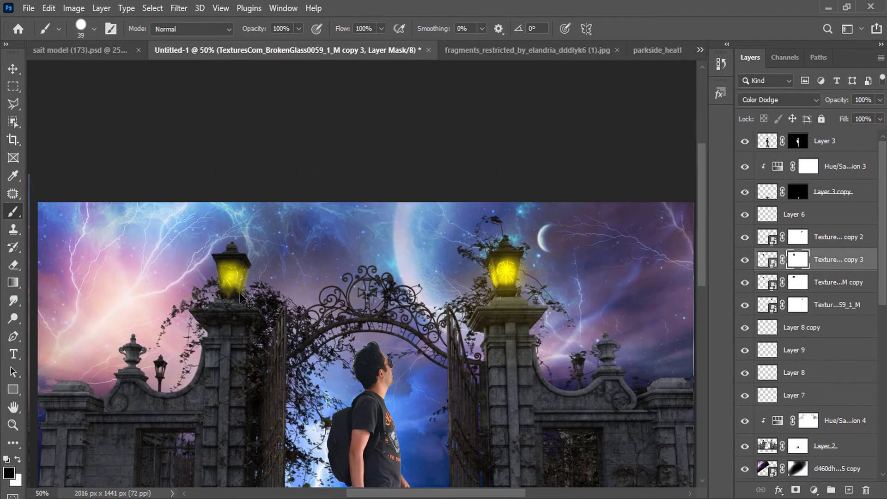
pyautogui.scroll(5, 273, 183)
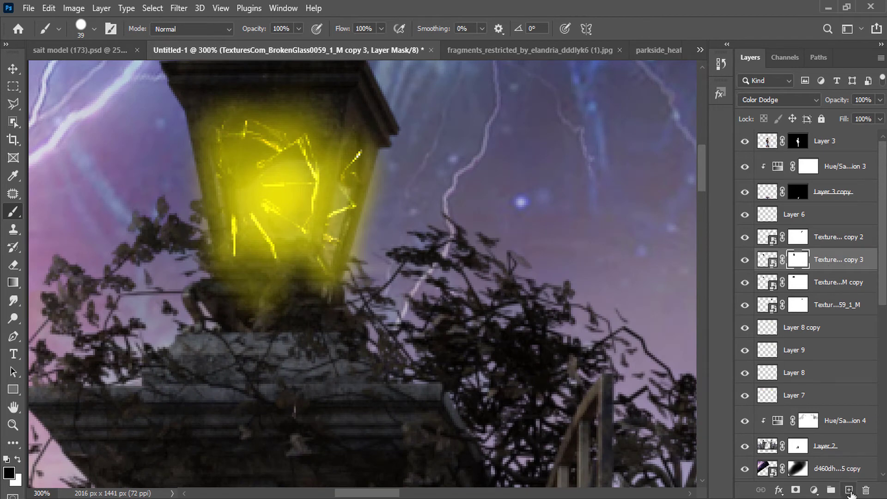
# Add a new layer above copy 3 and paint a yellow glow around the left lantern with a 120 px soft brush at 6% opacity
pyautogui.click(848, 490)
pyautogui.rightClick(228, 311)
pyautogui.click(245, 218)
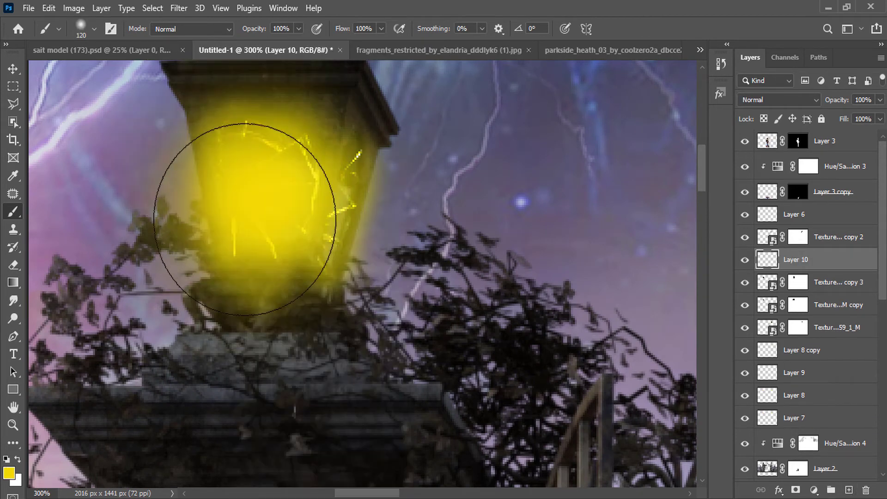
pyautogui.hotkey('ctrl', 'z')
pyautogui.moveTo(276, 45); pyautogui.dragTo(239, 45)
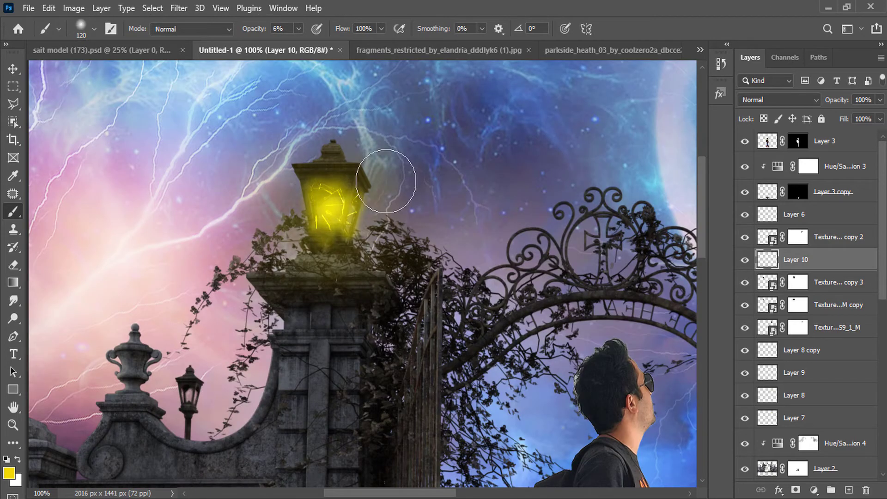
pyautogui.keyDown('ctrl'); pyautogui.keyDown('alt'); pyautogui.click(290, 287); pyautogui.keyUp('alt'); pyautogui.keyUp('ctrl')
pyautogui.keyDown('ctrl'); pyautogui.keyDown('alt'); pyautogui.click(290, 287); pyautogui.keyUp('alt'); pyautogui.keyUp('ctrl')
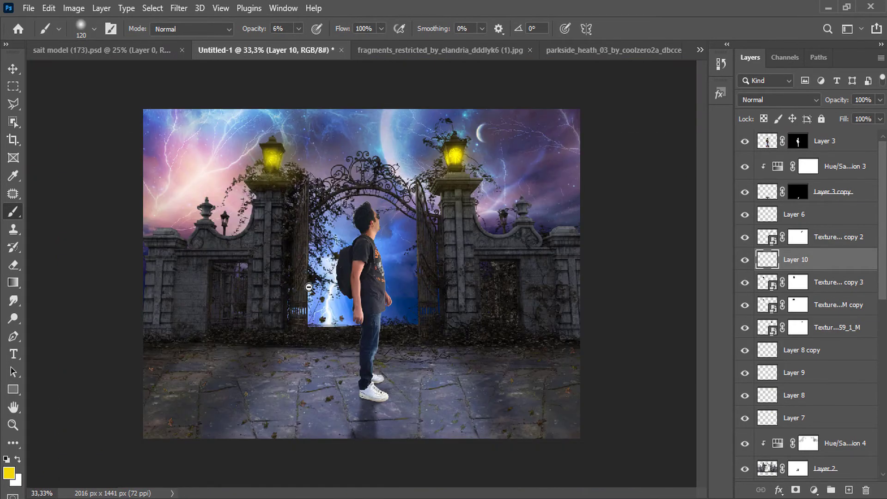
# Sample light blue from the gateway sky and paint faint haze around the gateway's base on a new layer above Hue/Saturation 4
pyautogui.keyDown('ctrl'); pyautogui.click(333, 343); pyautogui.keyUp('ctrl')
pyautogui.keyDown('ctrl'); pyautogui.click(333, 342); pyautogui.keyUp('ctrl')
pyautogui.keyDown('ctrl'); pyautogui.click(333, 342); pyautogui.keyUp('ctrl')
pyautogui.scroll(-3, 828, 381)
pyautogui.keyDown('ctrl'); pyautogui.click(823, 359); pyautogui.keyUp('ctrl')
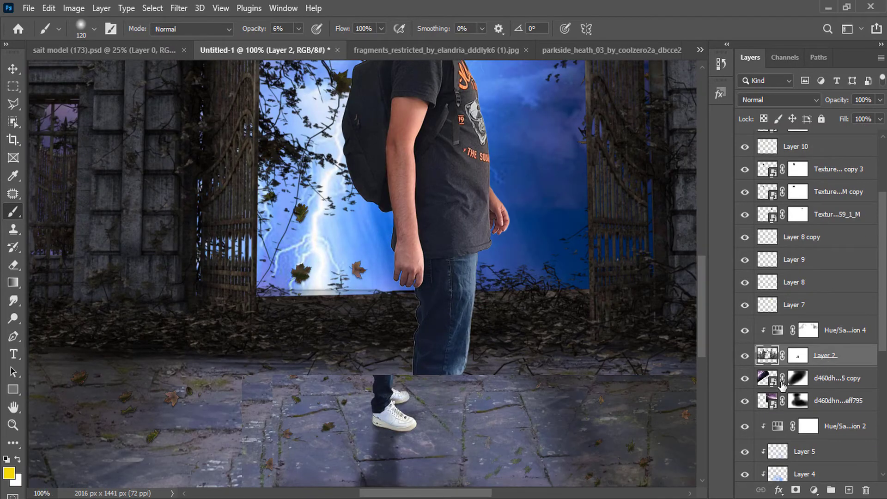
pyautogui.keyDown('alt'); pyautogui.click(321, 233); pyautogui.keyUp('alt')
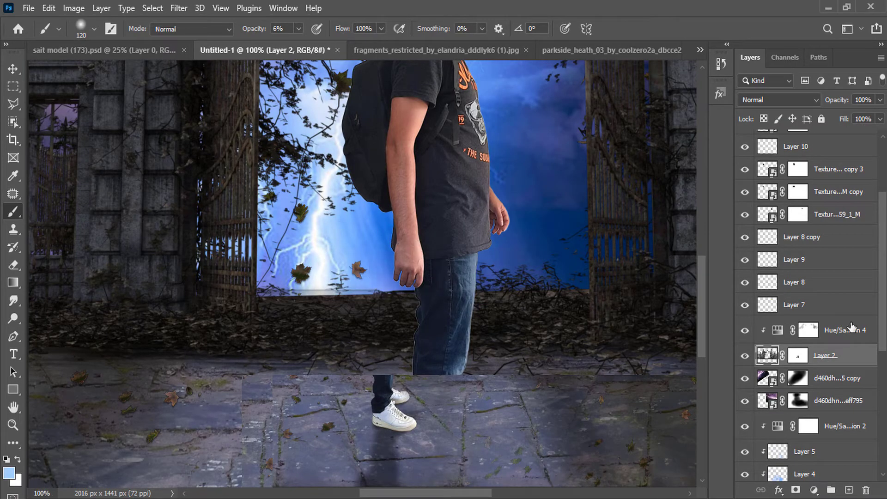
pyautogui.click(849, 489)
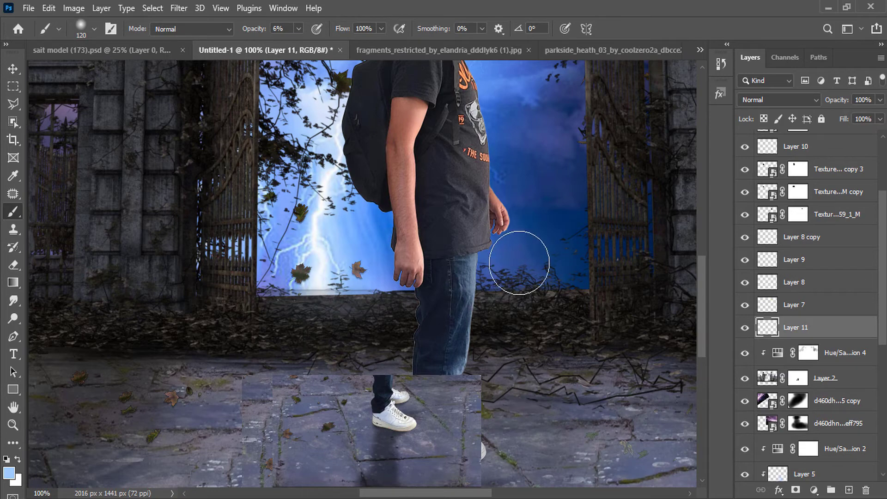
pyautogui.moveTo(520, 262)
pyautogui.mouseDown()
pyautogui.moveTo(268, 269)
pyautogui.moveTo(468, 271)
pyautogui.moveTo(563, 282)
pyautogui.moveTo(256, 263)
pyautogui.moveTo(444, 254)
pyautogui.moveTo(570, 267)
pyautogui.moveTo(568, 274)
pyautogui.moveTo(388, 305)
pyautogui.moveTo(457, 281)
pyautogui.moveTo(550, 269)
pyautogui.moveTo(306, 261)
pyautogui.moveTo(290, 268)
pyautogui.moveTo(398, 265)
pyautogui.moveTo(319, 277)
pyautogui.moveTo(242, 302)
pyautogui.mouseUp()
pyautogui.scroll(-3, 242, 301)
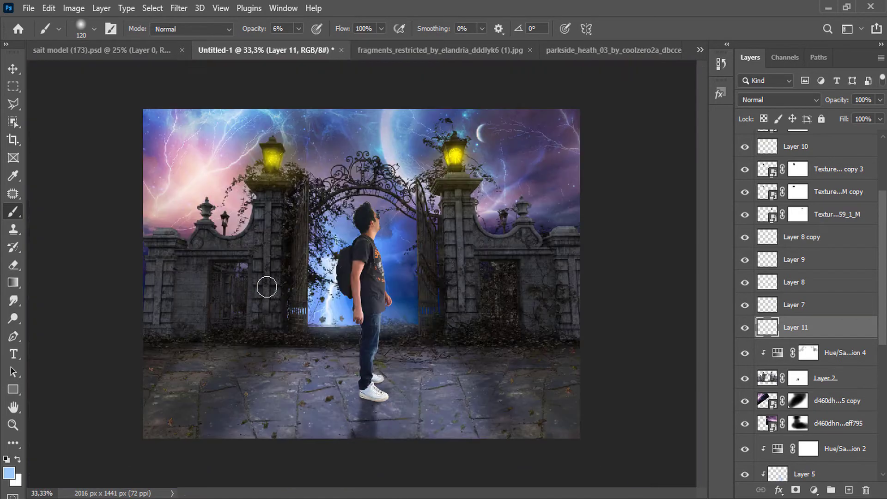
# Paint light-blue mist across the gate and walls with the 1457 px cloud brush at 6% opacity
pyautogui.rightClick(266, 287)
pyautogui.click(333, 369)
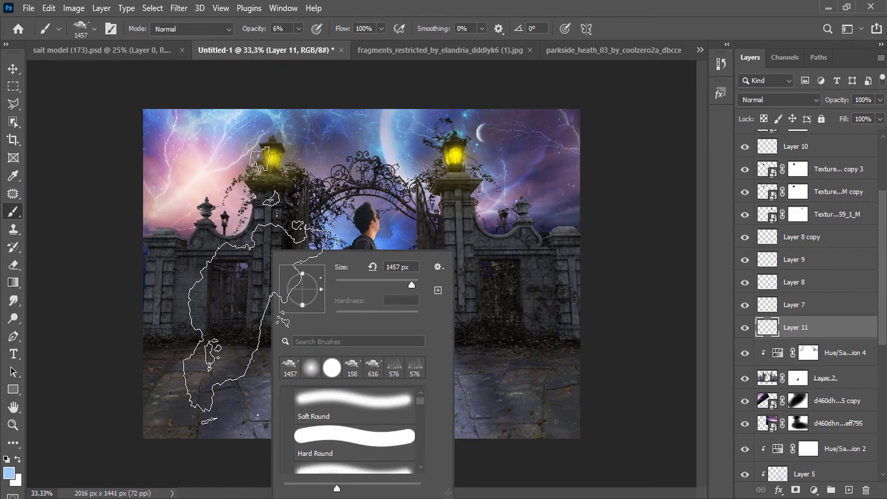
pyautogui.click(186, 312)
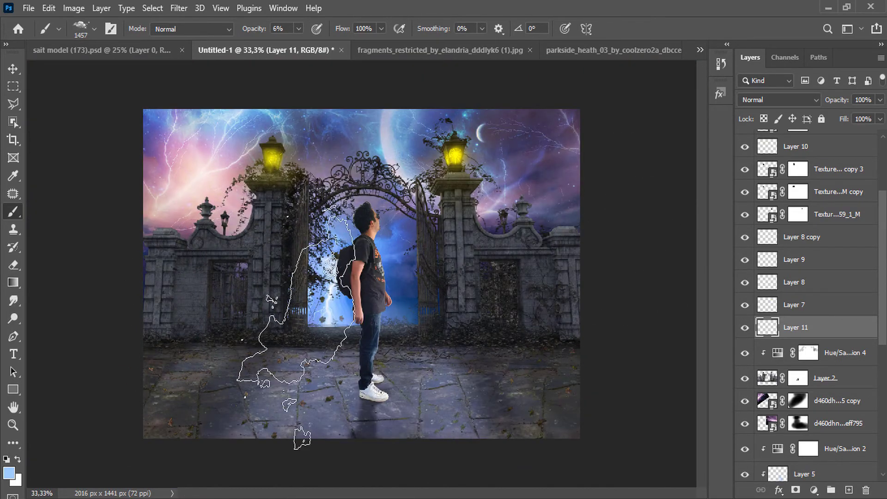
pyautogui.moveTo(503, 304)
pyautogui.mouseDown()
pyautogui.moveTo(198, 284)
pyautogui.moveTo(595, 271)
pyautogui.moveTo(251, 292)
pyautogui.moveTo(176, 312)
pyautogui.moveTo(304, 284)
pyautogui.moveTo(583, 289)
pyautogui.mouseUp()
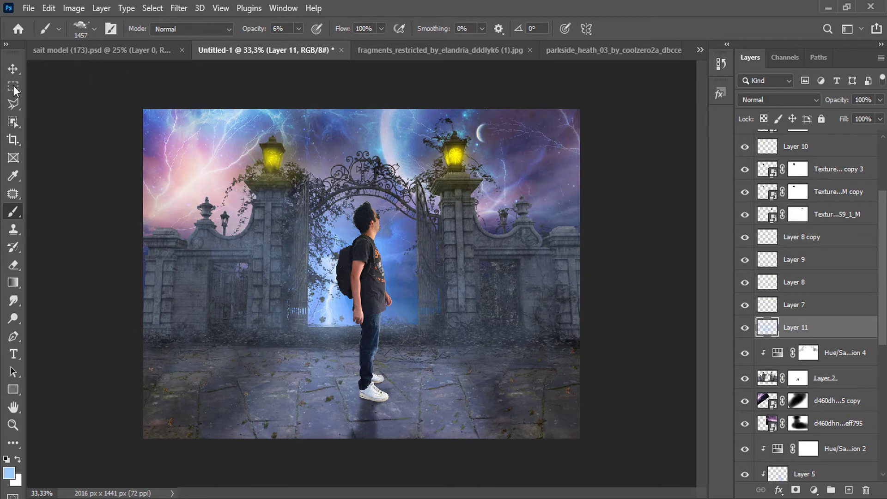
# Free-transform the light-blue mist layer to scale it up slightly
pyautogui.click(13, 68)
pyautogui.hotkey('ctrl', 't')
pyautogui.moveTo(365, 109)
pyautogui.mouseDown()
pyautogui.moveTo(367, 127)
pyautogui.moveTo(367, 117)
pyautogui.mouseUp()
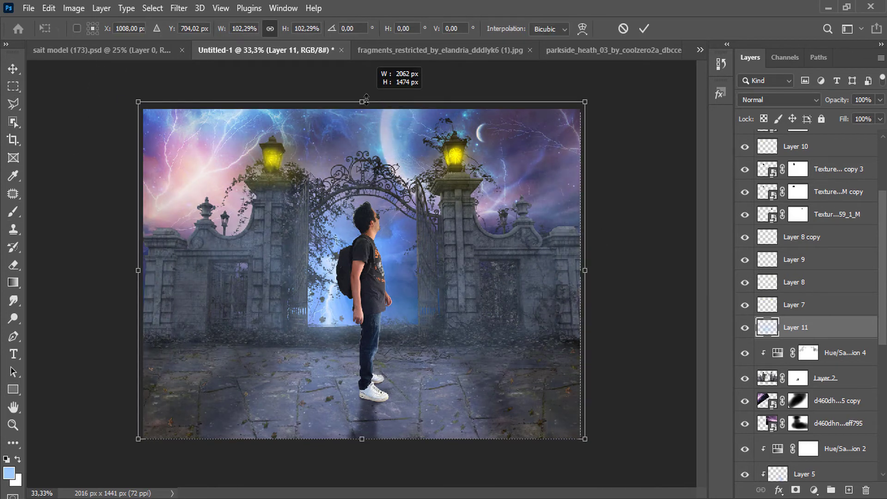
pyautogui.click(13, 176)
# Build up light-blue mist over the walls and the gateway's ground edge with the cloud brush at 480 px and 86 px
pyautogui.click(13, 211)
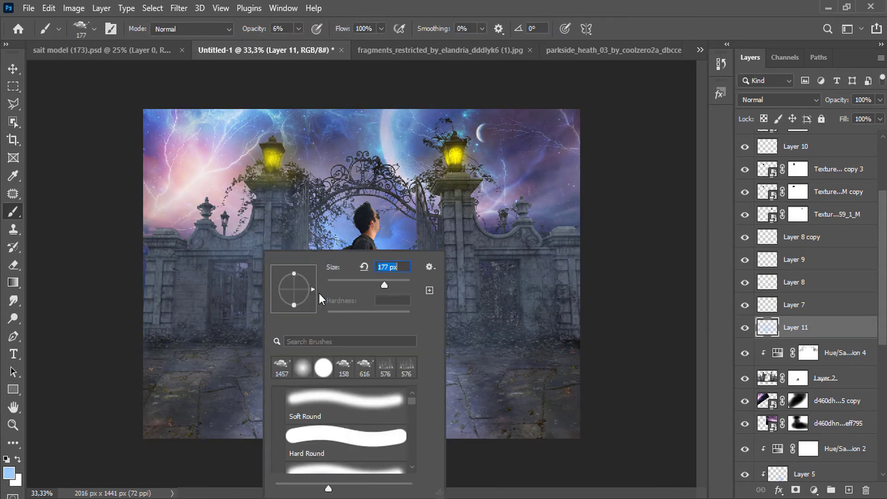
pyautogui.press('Return')
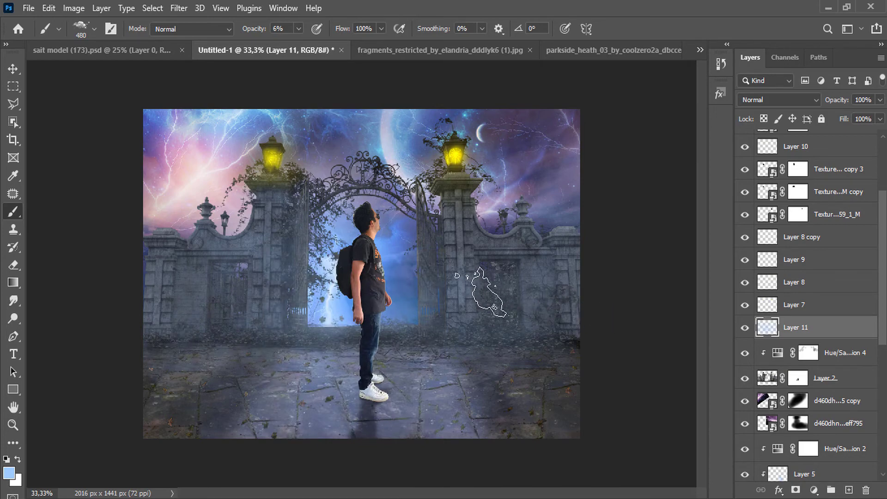
pyautogui.scroll(4, 359, 332)
pyautogui.rightClick(359, 223)
pyautogui.click(423, 263)
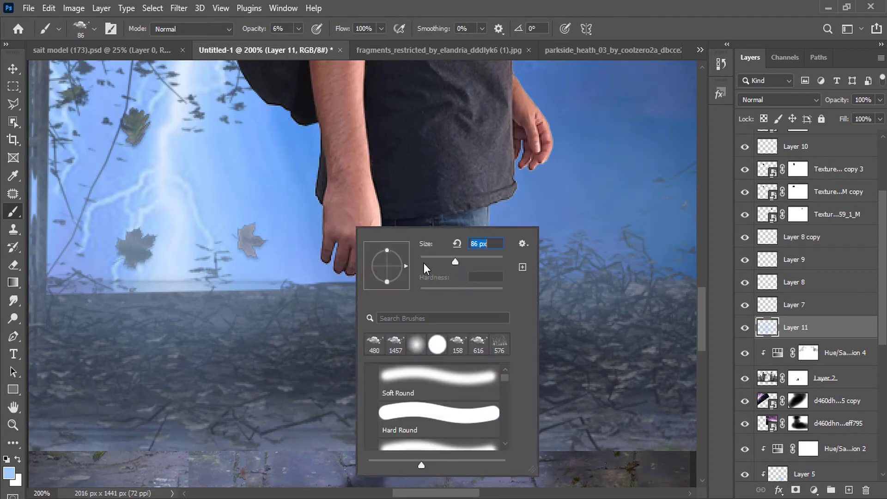
pyautogui.press('Return')
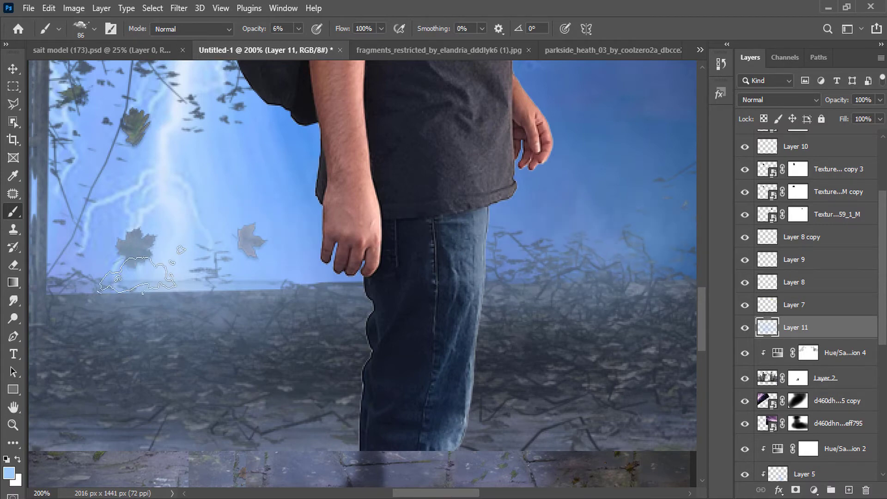
pyautogui.scroll(-3, 309, 206)
pyautogui.scroll(-1, 308, 207)
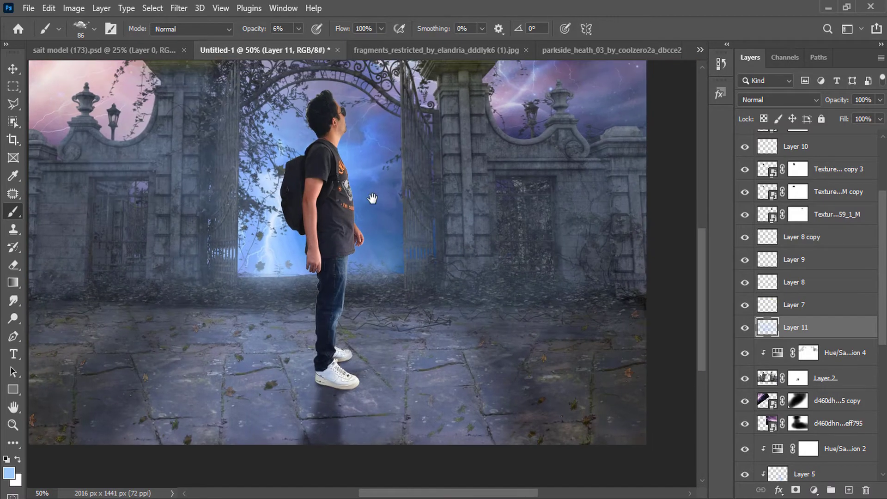
# Sample yellow from the right lantern and paint faint yellow mist around the lanterns with the cloud brush at 199 px
pyautogui.moveTo(372, 199); pyautogui.dragTo(367, 219)
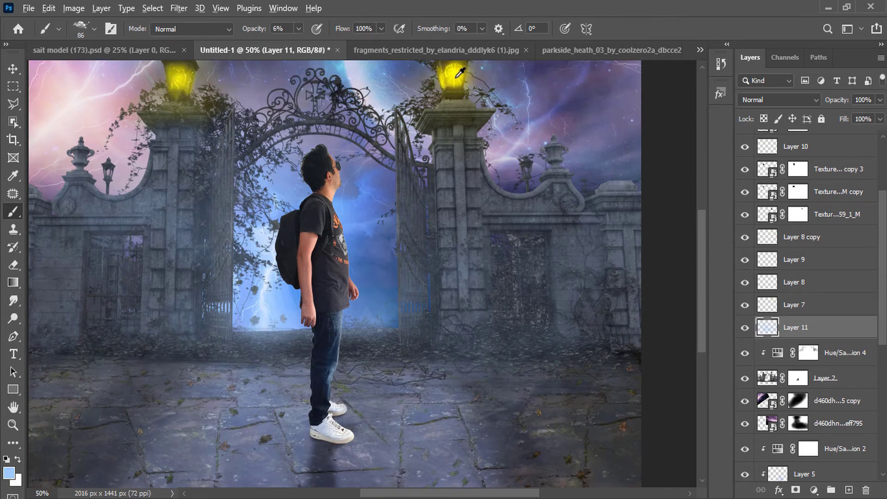
pyautogui.rightClick(543, 144)
pyautogui.click(455, 113)
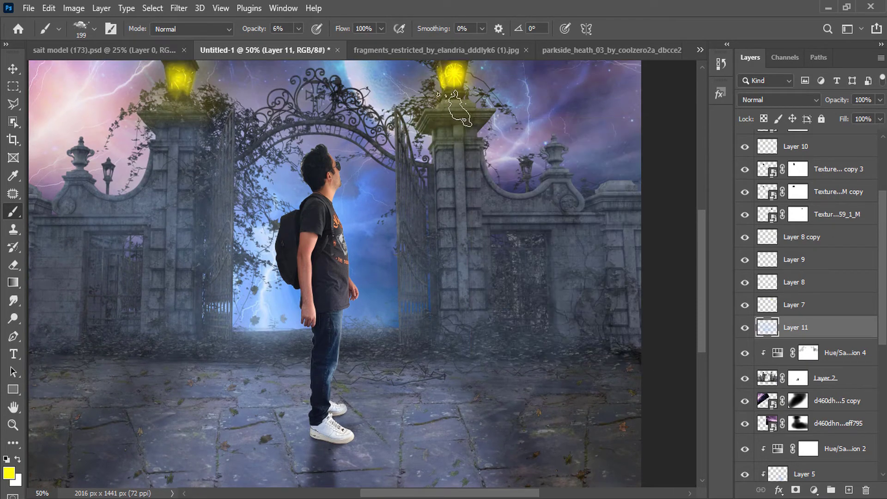
pyautogui.scroll(3, 230, 161)
pyautogui.scroll(2, 230, 160)
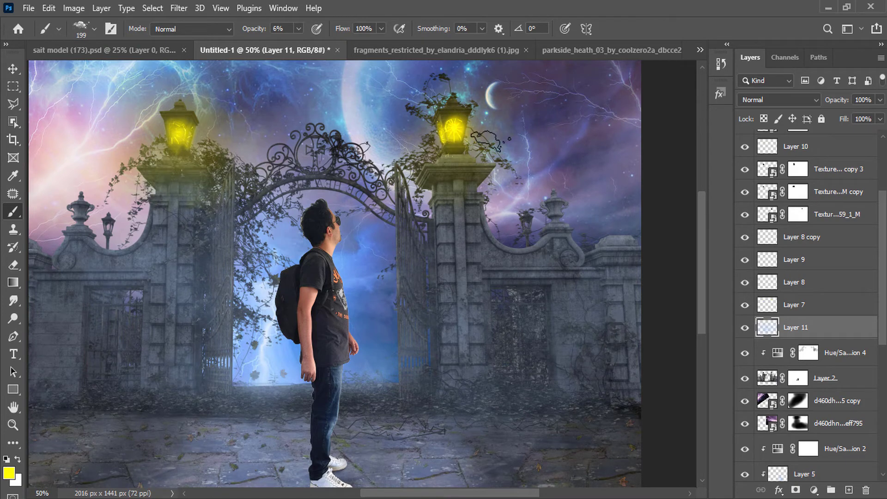
pyautogui.scroll(-3, 480, 141)
pyautogui.scroll(1, 310, 391)
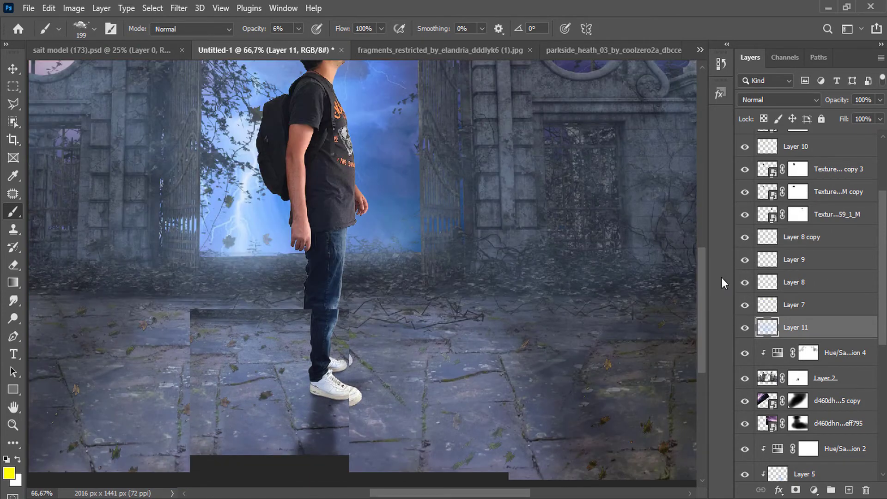
pyautogui.moveTo(722, 278); pyautogui.dragTo(706, 234)
pyautogui.scroll(-1, 424, 241)
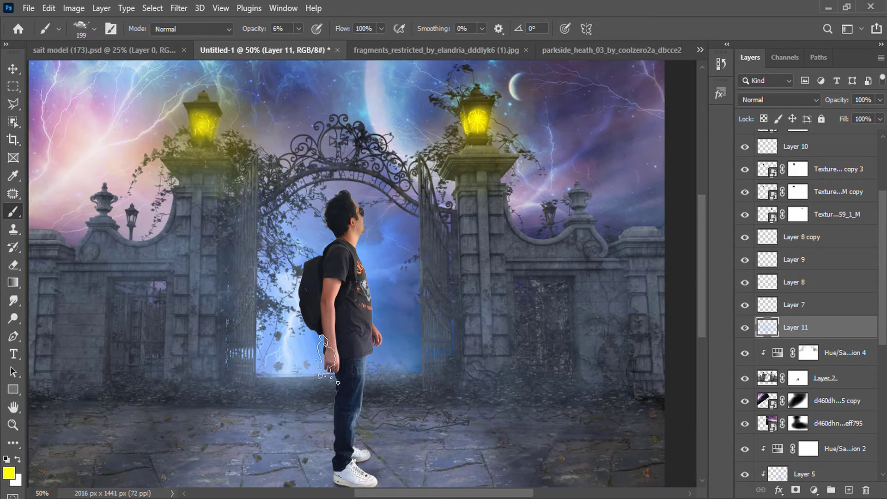
# Load the man's Layer 3 mask as a selection and contract it
pyautogui.scroll(5, 786, 199)
pyautogui.keyDown('ctrl'); pyautogui.click(799, 141); pyautogui.keyUp('ctrl')
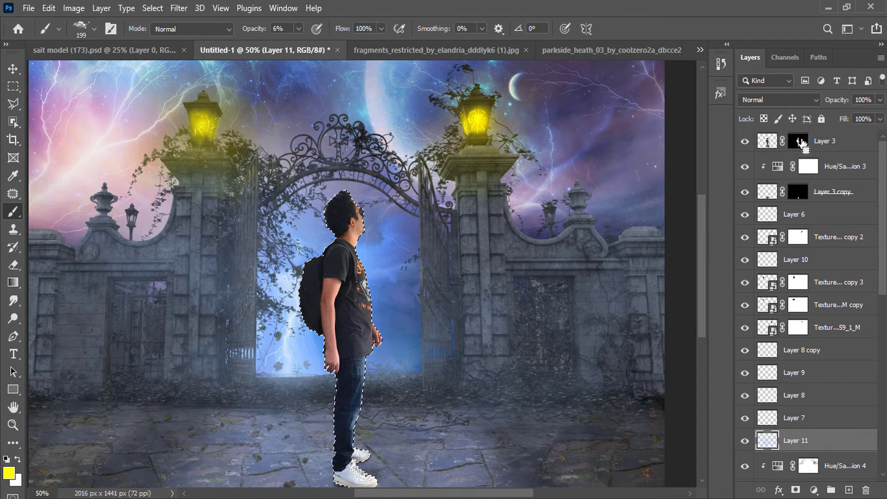
pyautogui.click(156, 7)
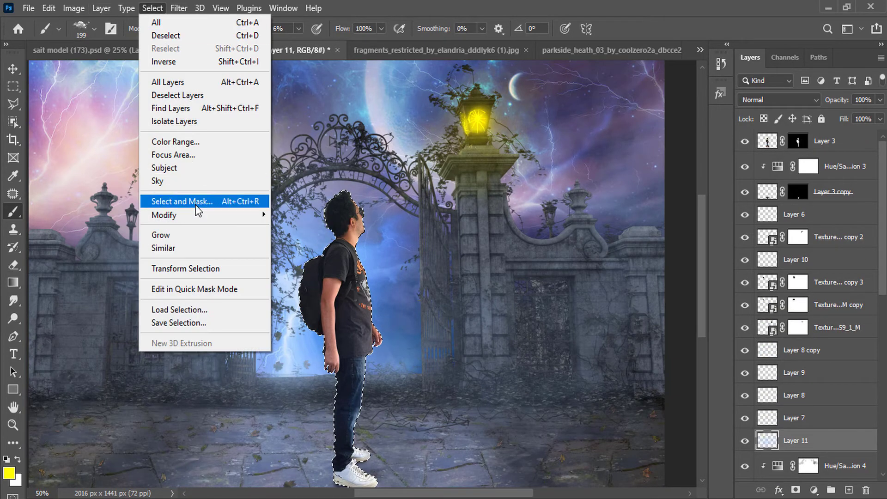
pyautogui.click(308, 249)
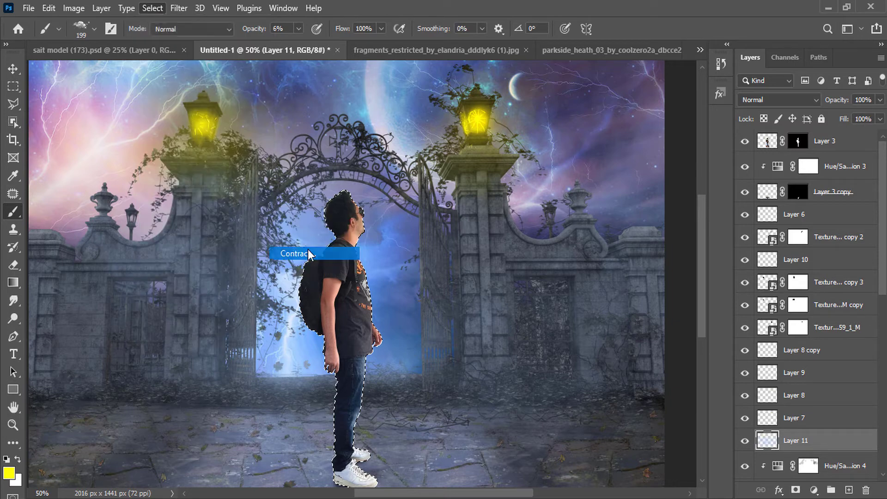
pyautogui.click(517, 153)
# Replace the man's Layer 3 mask by deleting it and adding a new one from the contracted selection
pyautogui.click(798, 141)
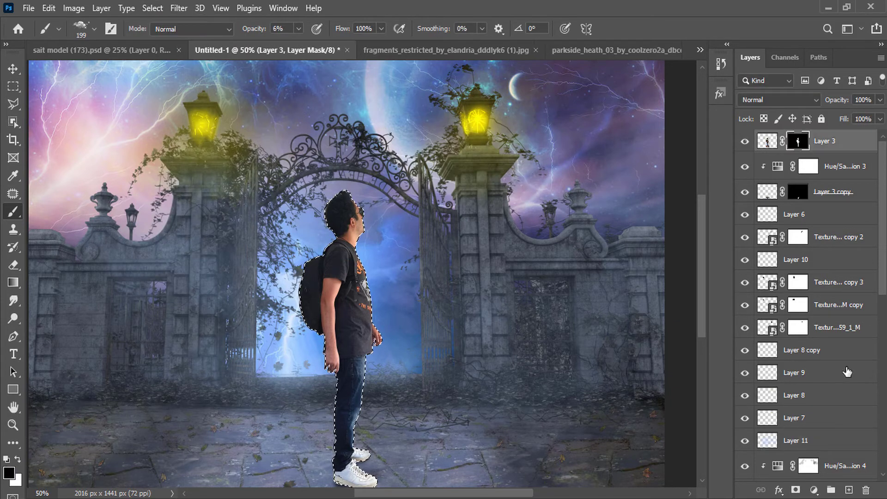
pyautogui.click(865, 490)
pyautogui.click(492, 199)
pyautogui.click(795, 489)
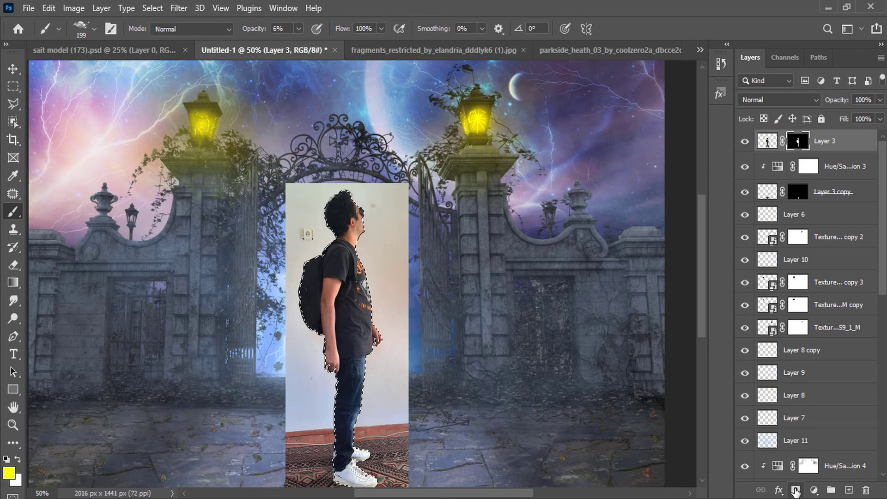
pyautogui.keyDown('ctrl'); pyautogui.click(346, 402); pyautogui.keyUp('ctrl')
pyautogui.keyDown('ctrl'); pyautogui.click(347, 402); pyautogui.keyUp('ctrl')
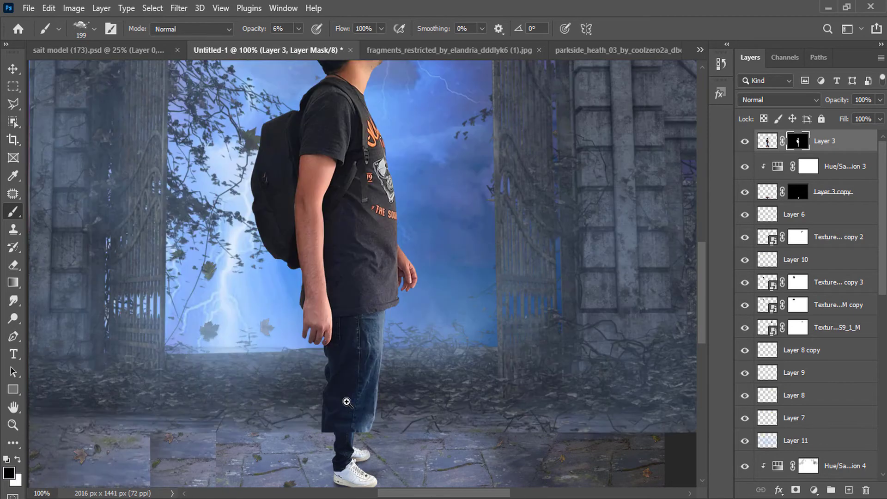
# Add a Curves adjustment layer above the man's Layer 3 and clip it to that layer
pyautogui.keyDown('ctrl'); pyautogui.click(347, 402); pyautogui.keyUp('ctrl')
pyautogui.scroll(6, 507, 309)
pyautogui.scroll(2, 507, 309)
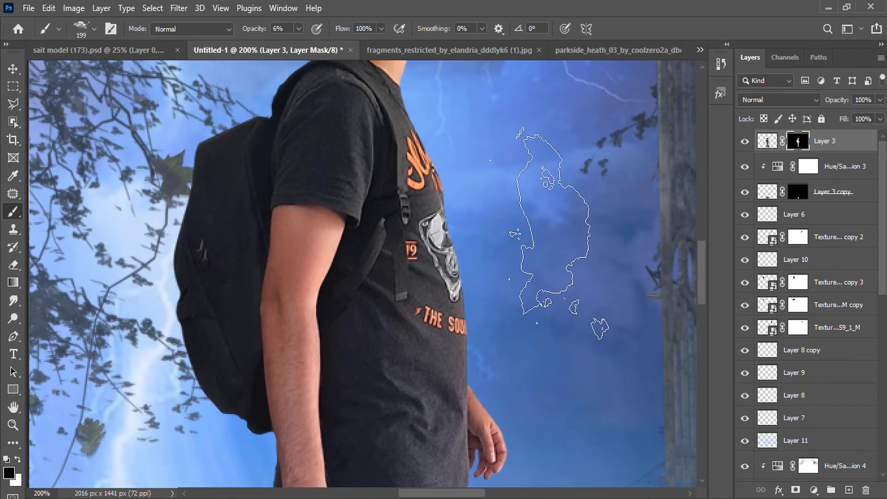
pyautogui.hotkey('ctrl', '-')
pyautogui.hotkey('ctrl', '-')
pyautogui.click(814, 489)
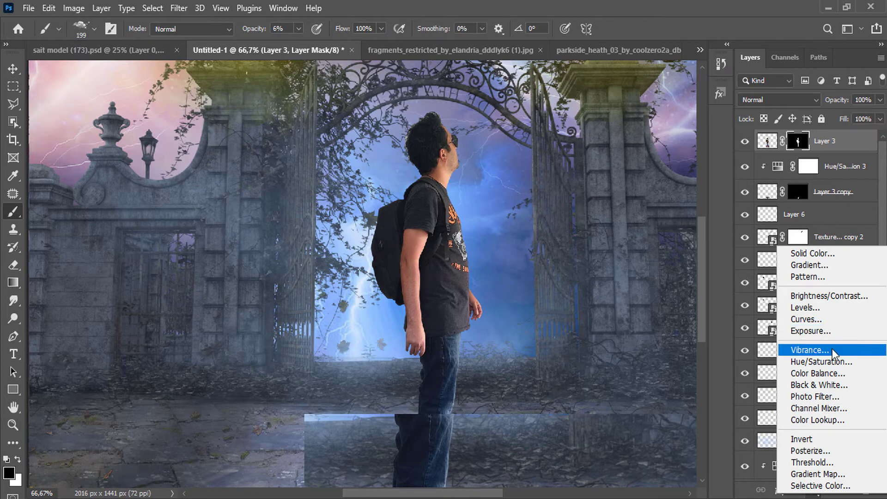
pyautogui.click(827, 320)
pyautogui.rightClick(835, 148)
pyautogui.click(705, 262)
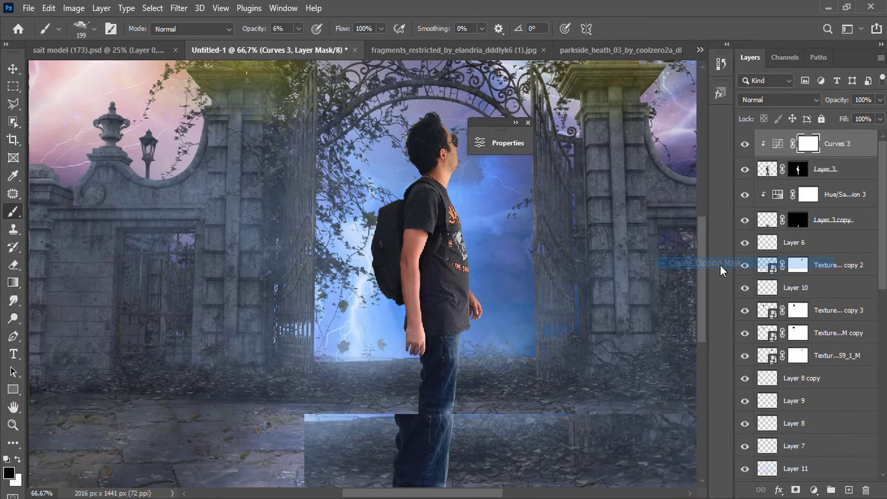
# Tint the man cooler by raising the Blue curve and slightly lowering the Red curve in Curves 3
pyautogui.moveTo(588, 282); pyautogui.dragTo(573, 262)
pyautogui.click(576, 199)
pyautogui.click(554, 242)
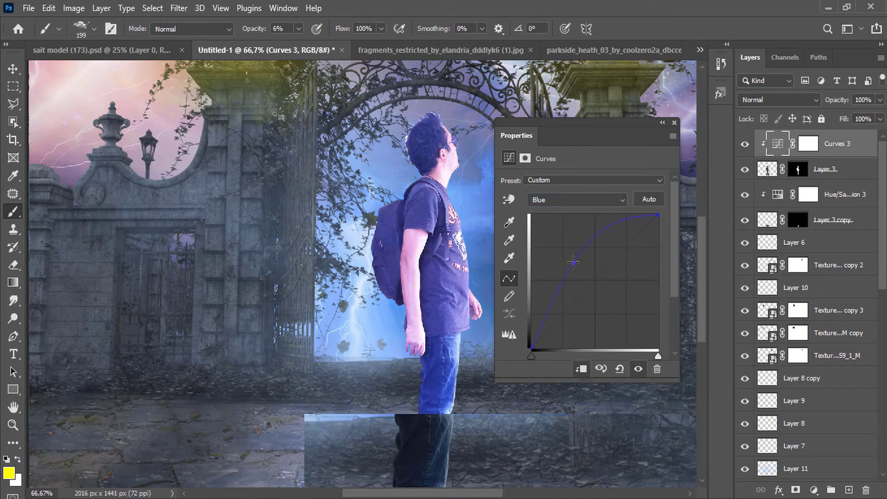
pyautogui.click(576, 199)
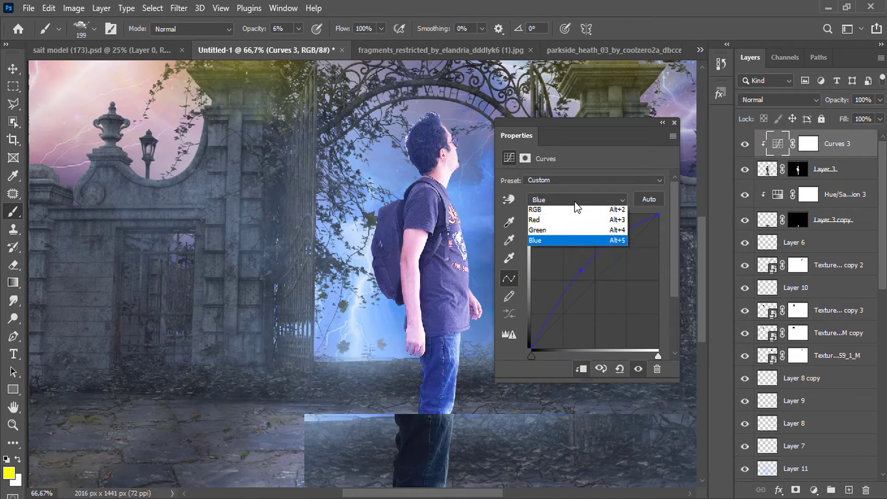
pyautogui.click(554, 223)
pyautogui.moveTo(596, 279)
pyautogui.mouseDown()
pyautogui.moveTo(598, 295)
pyautogui.moveTo(594, 283)
pyautogui.mouseUp()
pyautogui.click(577, 200)
pyautogui.click(554, 233)
# Raise the RGB curve of Curves 3 steeply to brighten the man strongly
pyautogui.click(577, 199)
pyautogui.click(554, 214)
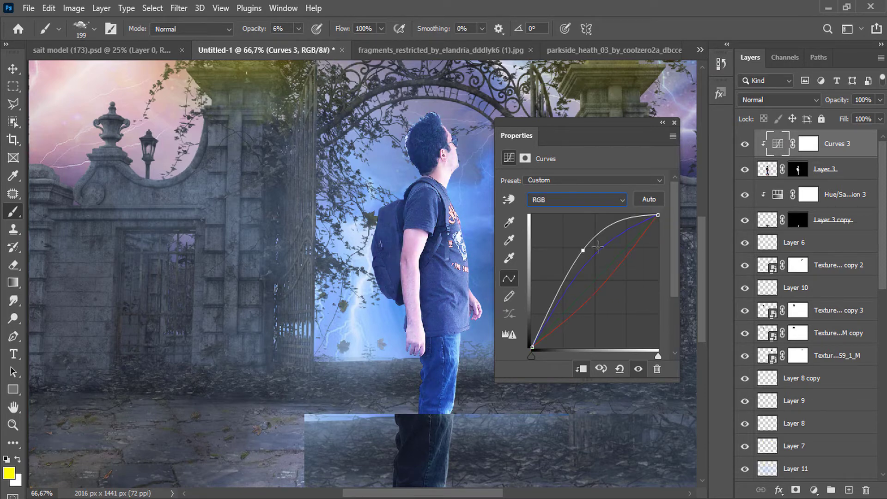
pyautogui.moveTo(598, 247); pyautogui.dragTo(567, 241)
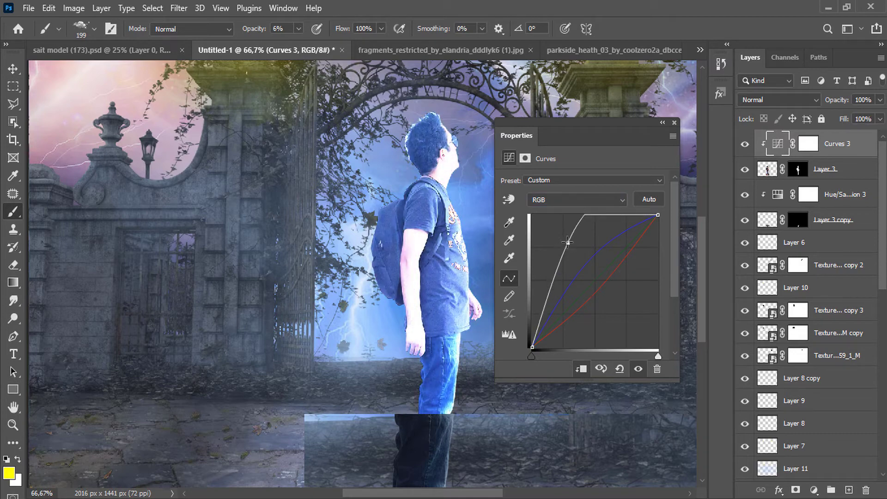
pyautogui.click(662, 122)
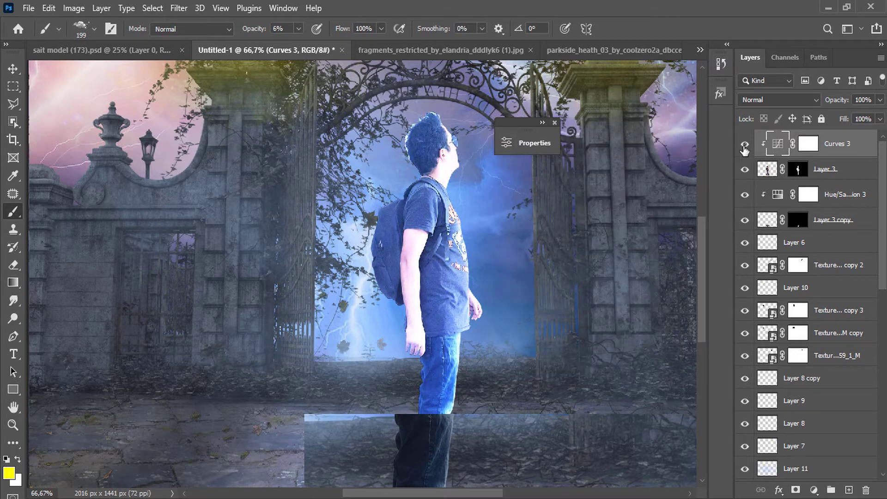
# Give the man's Layer 3 an Inner Shadow in light blue cae5fd, sampled from the lightning sky
pyautogui.rightClick(836, 169)
pyautogui.click(725, 23)
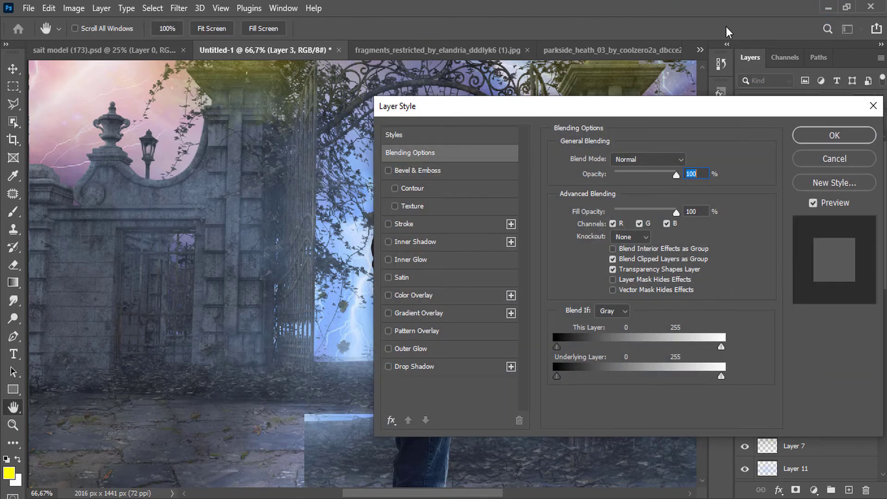
pyautogui.moveTo(475, 108); pyautogui.dragTo(644, 107)
pyautogui.click(548, 244)
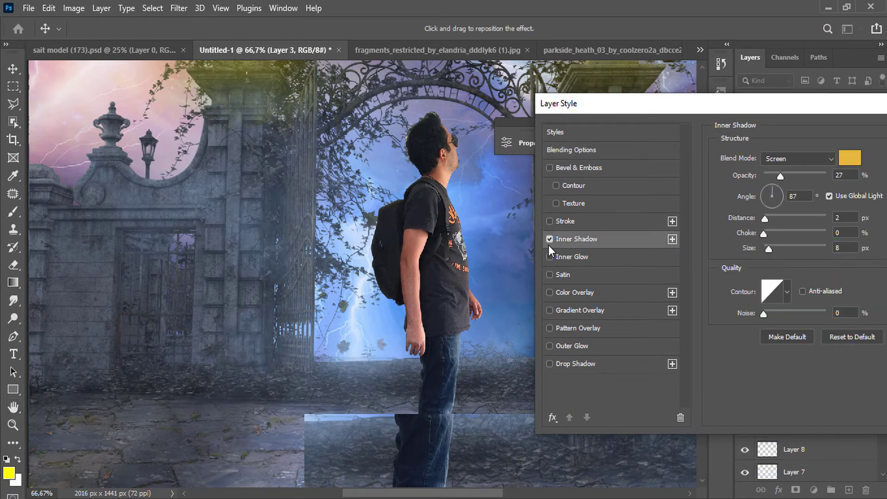
pyautogui.click(850, 157)
pyautogui.click(357, 306)
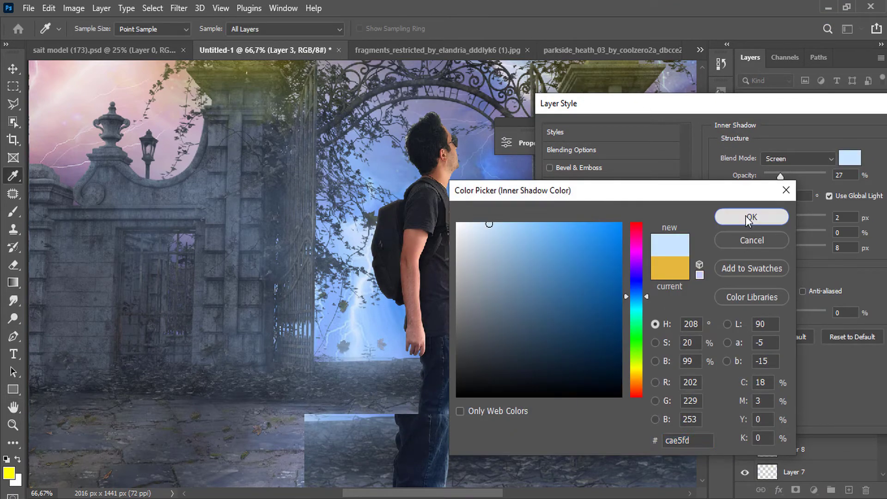
pyautogui.click(750, 216)
# Set the Inner Shadow's angle to 64°, distance to 6 px, choke to 0% and size to 7 px, and apply it
pyautogui.moveTo(763, 218); pyautogui.dragTo(778, 186)
pyautogui.scroll(-3, 370, 217)
pyautogui.scroll(2, 370, 217)
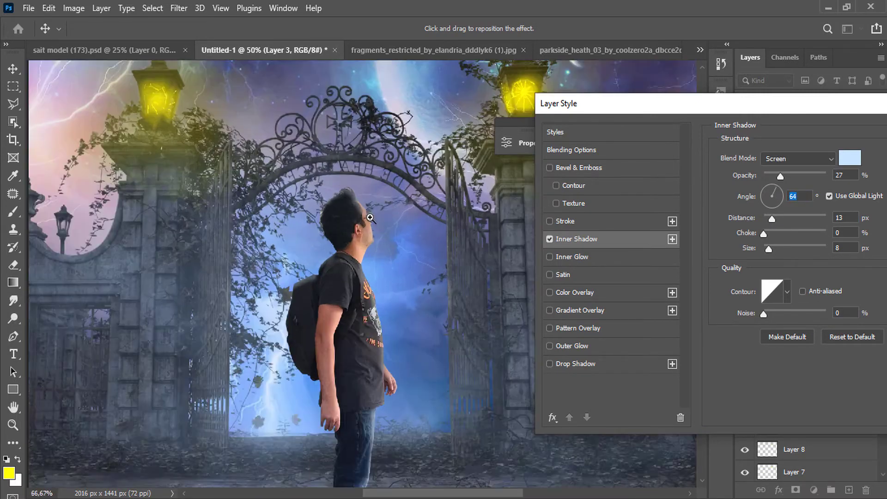
pyautogui.scroll(1, 370, 217)
pyautogui.moveTo(767, 247); pyautogui.dragTo(772, 250)
pyautogui.click(766, 233)
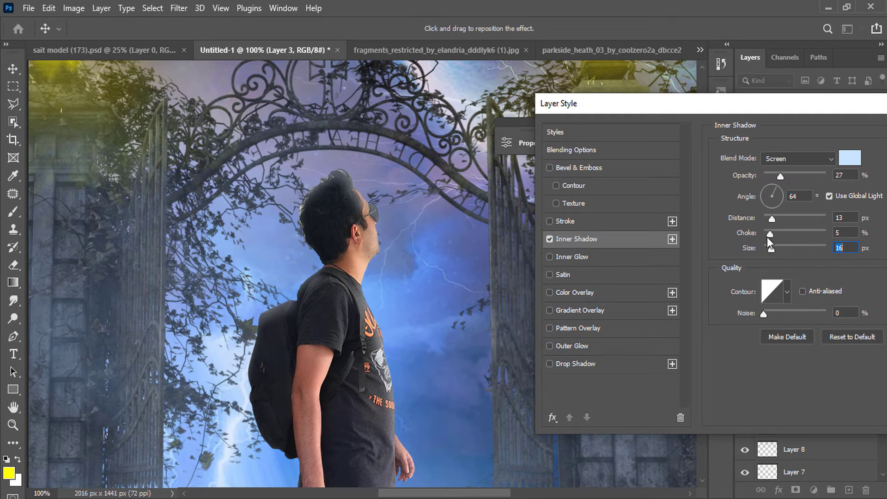
pyautogui.click(767, 220)
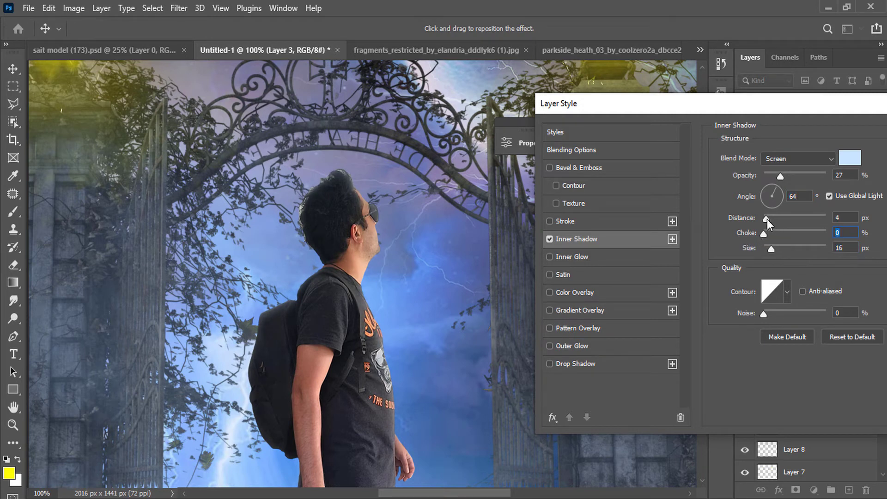
pyautogui.click(768, 220)
pyautogui.moveTo(773, 250); pyautogui.dragTo(769, 248)
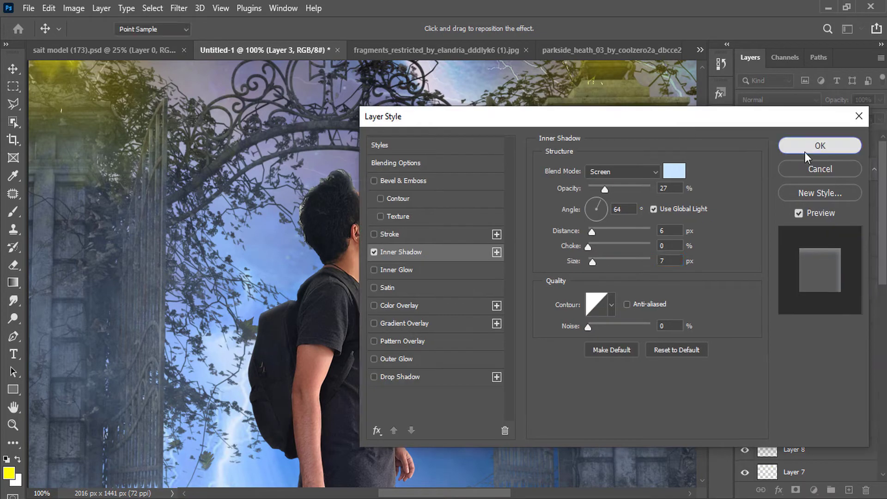
pyautogui.click(805, 149)
# Show Curves 3 and invert its layer mask to black
pyautogui.click(741, 144)
pyautogui.click(812, 148)
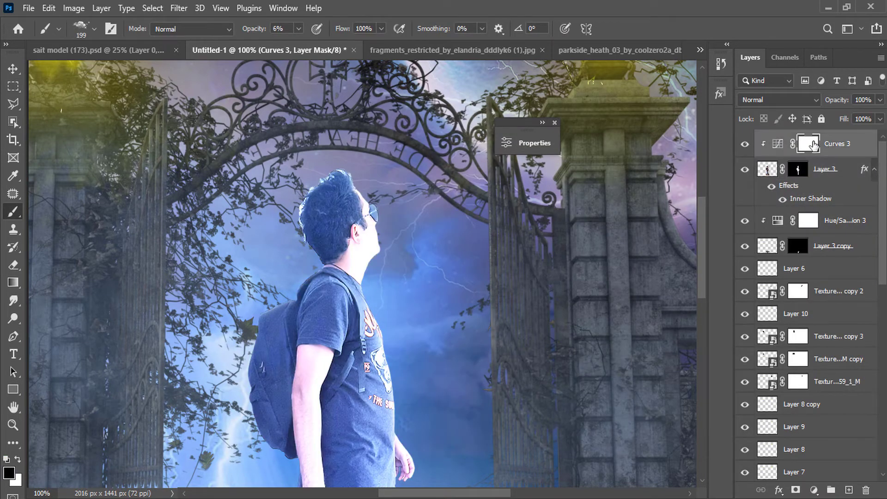
pyautogui.hotkey('ctrl', 'i')
pyautogui.press('Return')
pyautogui.click(542, 123)
pyautogui.click(622, 342)
pyautogui.click(661, 122)
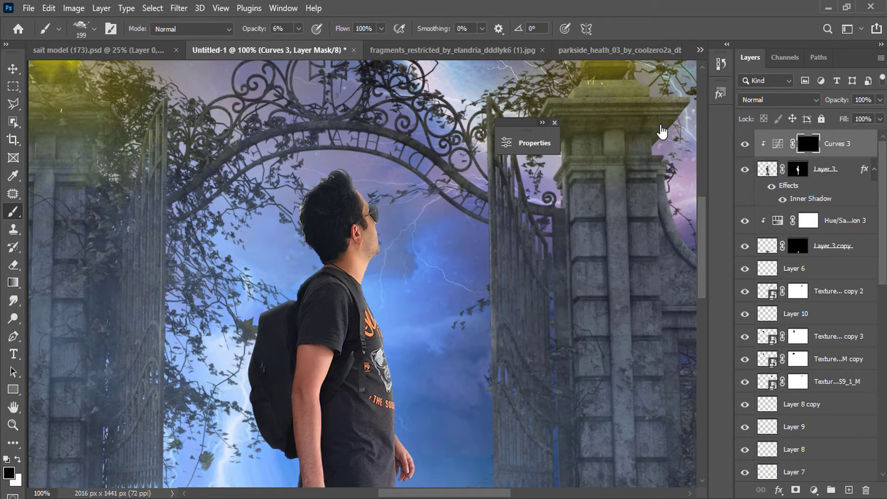
# Paint white on the Curves 3 mask around the man's edges with a soft 199 px brush at 43% opacity
pyautogui.rightClick(410, 252)
pyautogui.press('Escape')
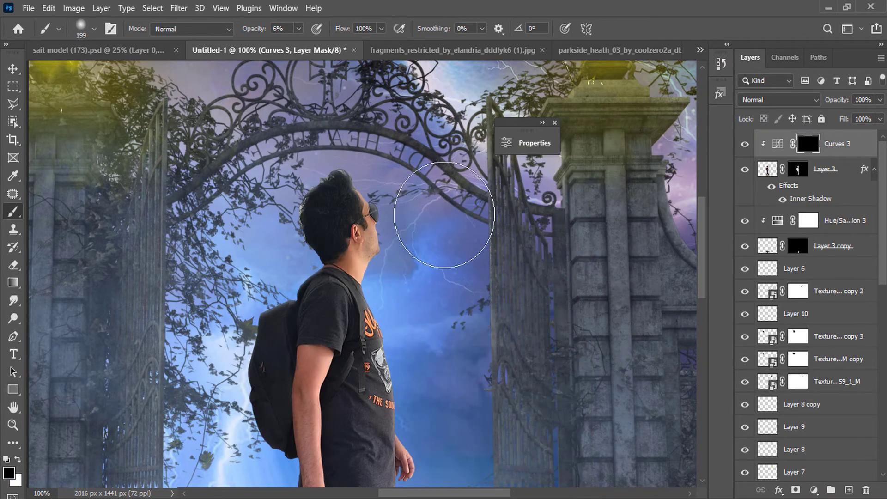
pyautogui.press('x')
pyautogui.moveTo(400, 159); pyautogui.dragTo(416, 221)
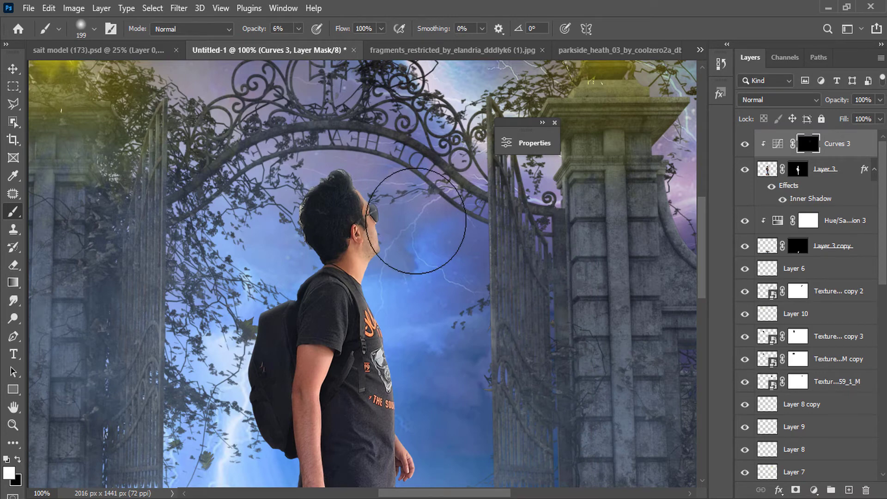
pyautogui.moveTo(298, 29); pyautogui.dragTo(319, 55)
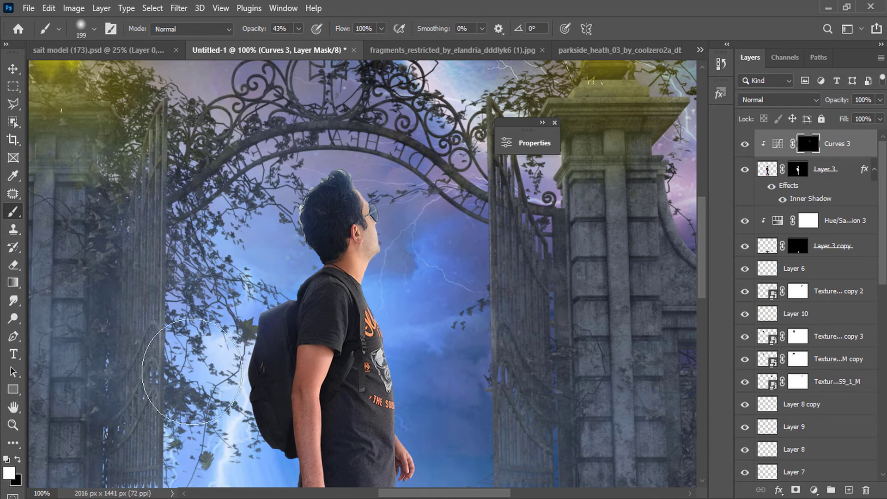
pyautogui.moveTo(192, 372); pyautogui.dragTo(173, 462)
pyautogui.moveTo(460, 290)
pyautogui.mouseDown()
pyautogui.moveTo(428, 186)
pyautogui.moveTo(425, 108)
pyautogui.mouseUp()
pyautogui.moveTo(405, 344); pyautogui.dragTo(394, 200)
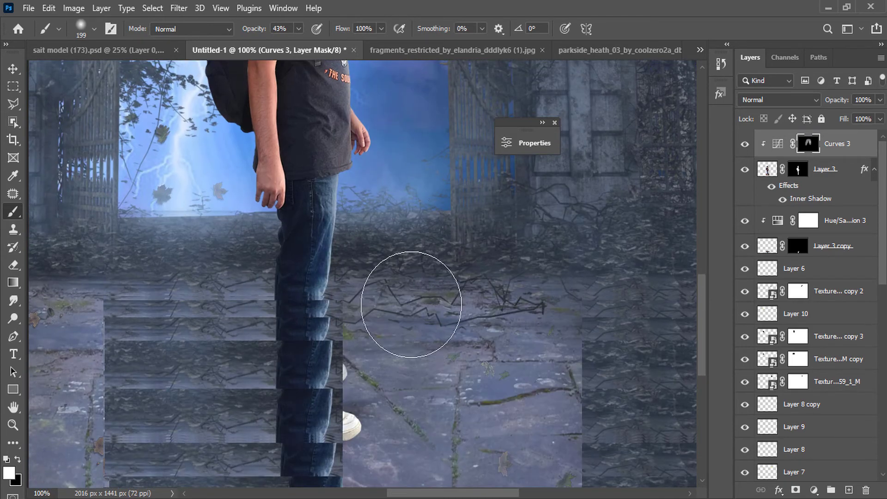
pyautogui.scroll(-2, 411, 240)
pyautogui.moveTo(446, 208); pyautogui.dragTo(442, 259)
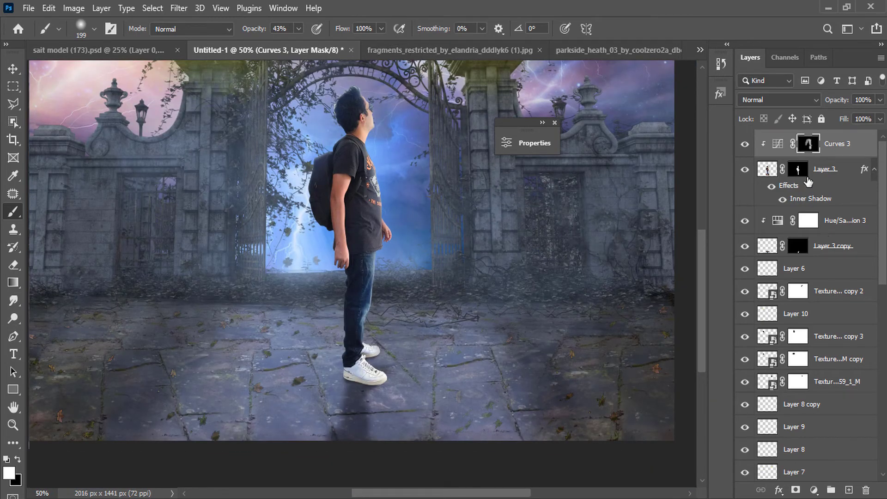
# Select the man's Layer 3 mask and load the Hair.abr brush set
pyautogui.click(806, 179)
pyautogui.rightClick(453, 200)
pyautogui.scroll(-3, 572, 344)
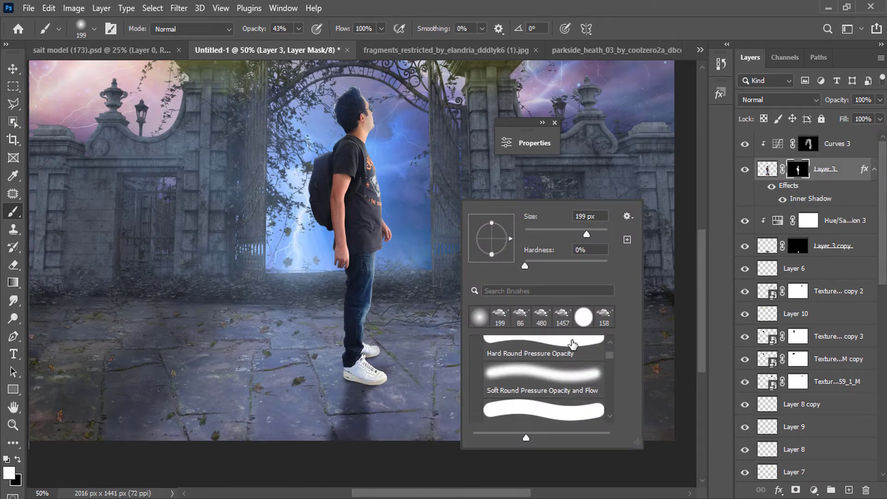
pyautogui.scroll(-2, 573, 344)
pyautogui.click(627, 216)
pyautogui.click(674, 418)
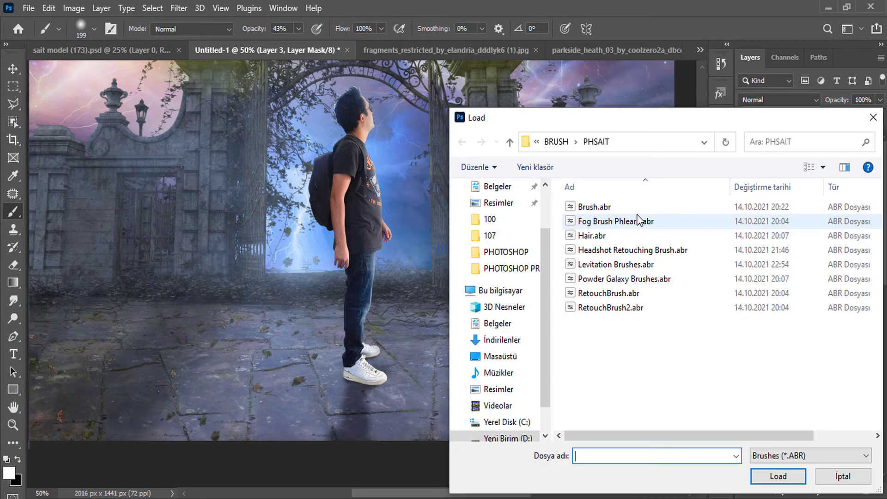
pyautogui.click(596, 242)
pyautogui.click(777, 476)
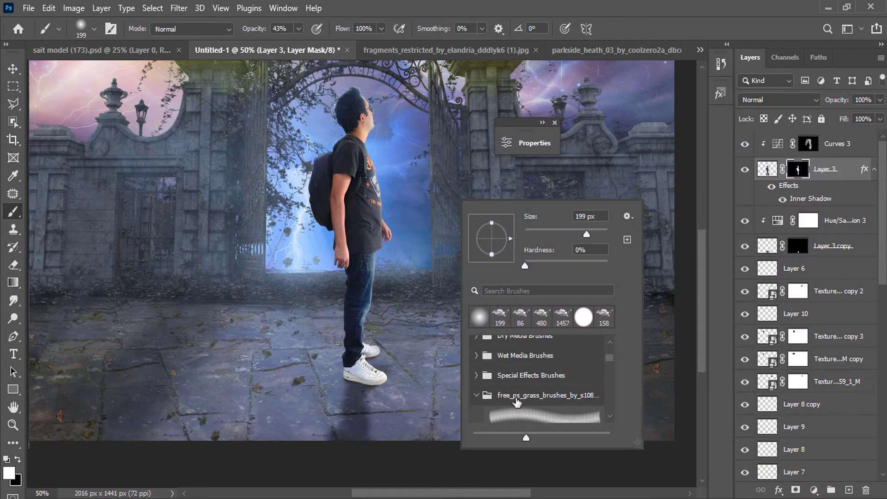
# Choose the Hair 1 brush from Hair_brush_set_by_para_vine for the Layer 3 mask
pyautogui.scroll(-3, 517, 402)
pyautogui.click(534, 352)
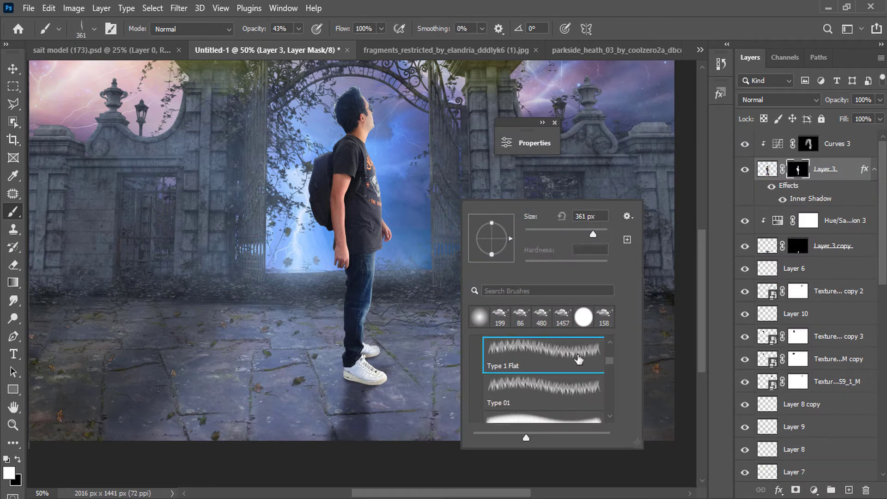
pyautogui.scroll(3, 555, 365)
pyautogui.click(477, 399)
pyautogui.scroll(-4, 489, 406)
pyautogui.scroll(2, 482, 383)
pyautogui.click(477, 355)
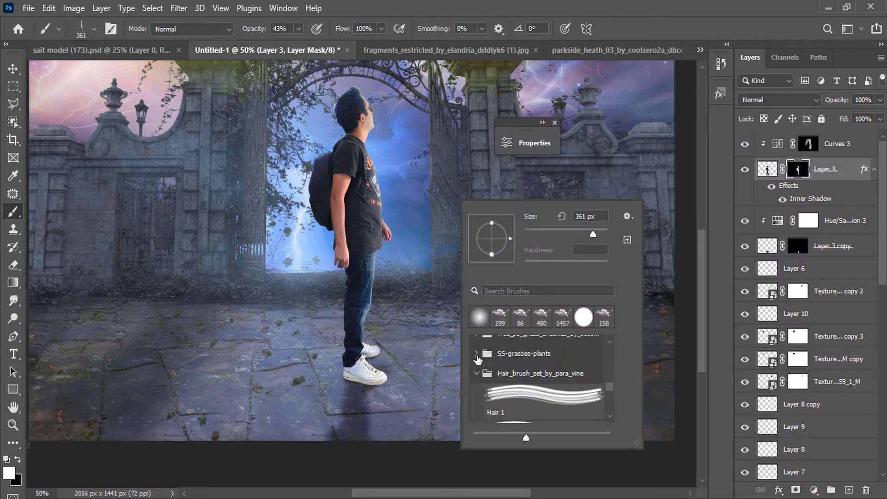
pyautogui.scroll(-5, 489, 371)
pyautogui.scroll(3, 508, 381)
pyautogui.click(518, 367)
pyautogui.click(803, 171)
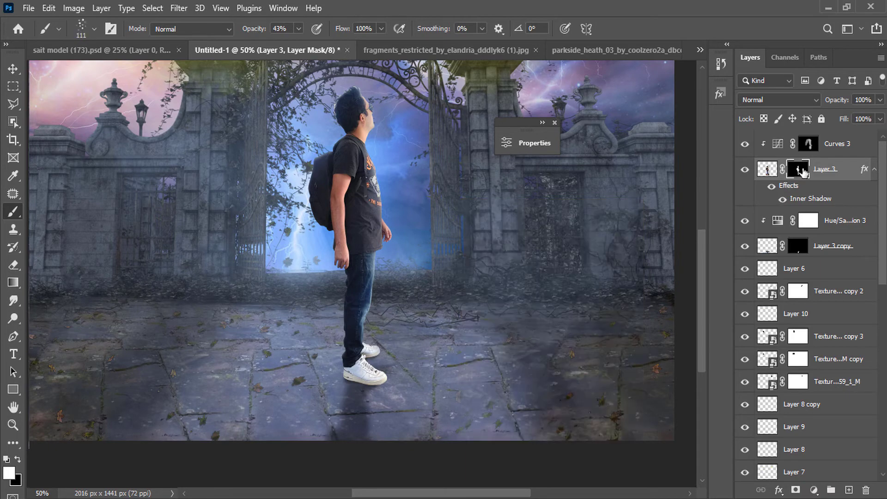
# Reduce the hair brush to 29 px for working along the back of the man's hair
pyautogui.scroll(4, 338, 93)
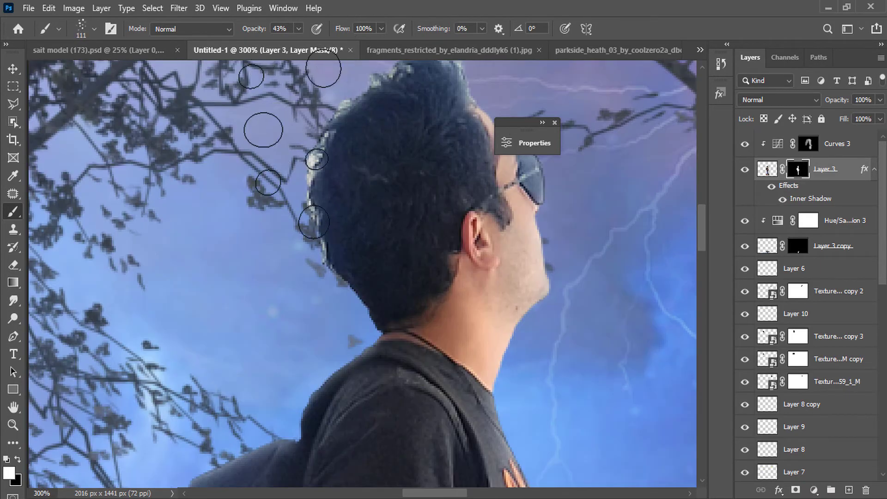
pyautogui.rightClick(258, 165)
pyautogui.moveTo(372, 226); pyautogui.dragTo(359, 229)
pyautogui.click(306, 155)
# Smudge the Layer 3 mask along the outline of the man's hair with the hair brush at 10 px
pyautogui.click(12, 301)
pyautogui.rightClick(328, 143)
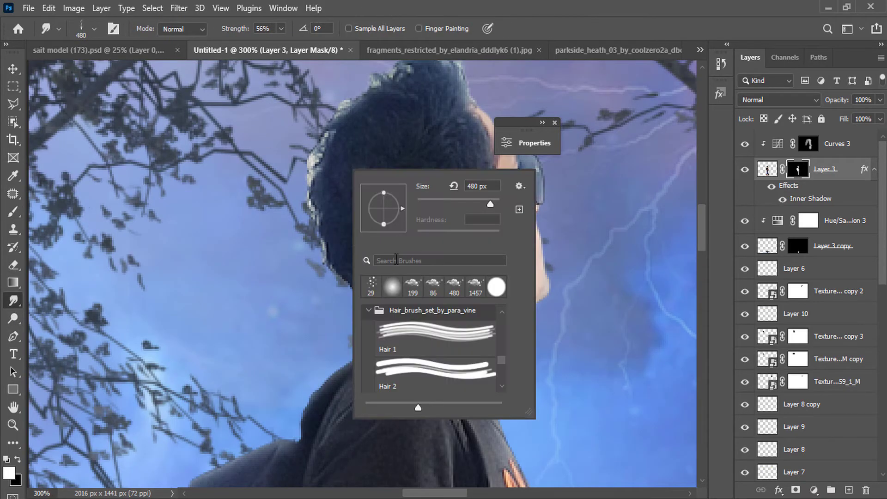
pyautogui.click(370, 285)
pyautogui.click(310, 171)
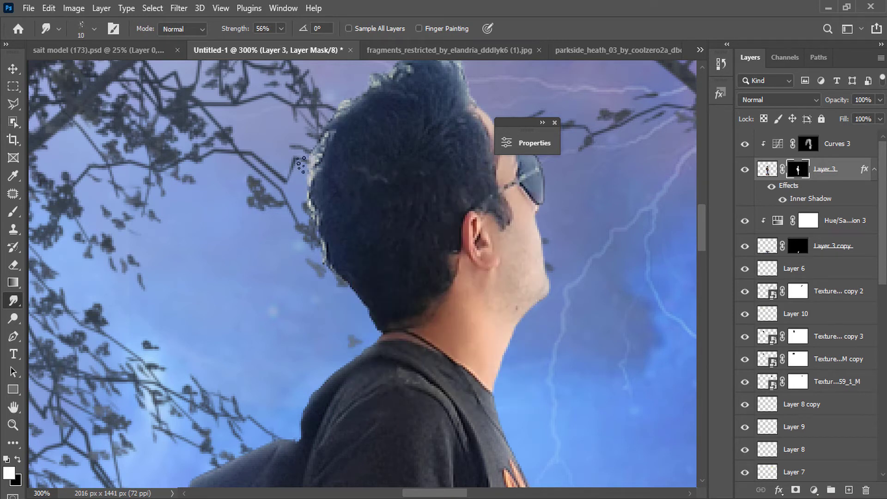
pyautogui.scroll(2, 419, 102)
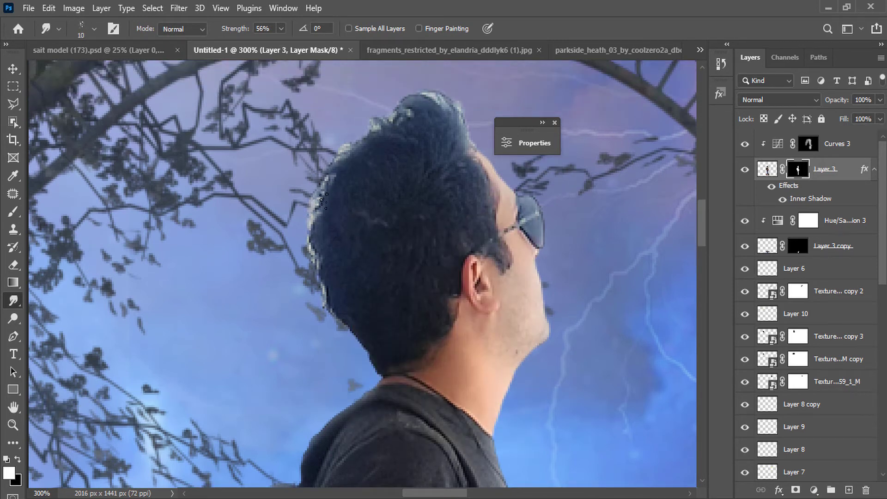
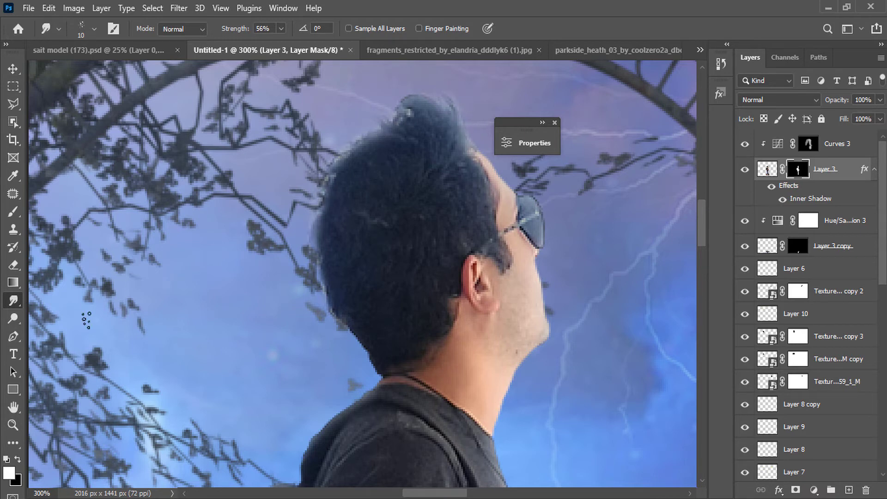
# Paint black on the Layer 3 mask around the man's hair outline with a 10 px brush at 43% opacity
pyautogui.click(13, 212)
pyautogui.rightClick(298, 271)
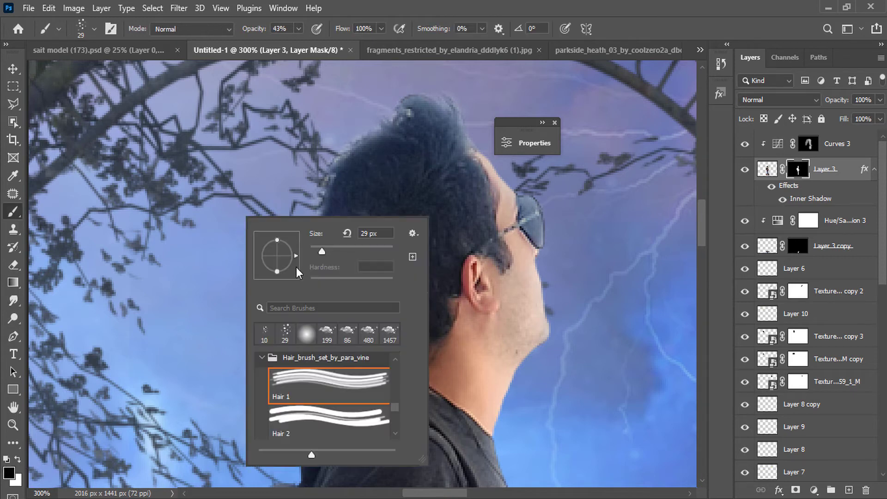
pyautogui.moveTo(314, 252); pyautogui.dragTo(313, 252)
pyautogui.click(373, 121)
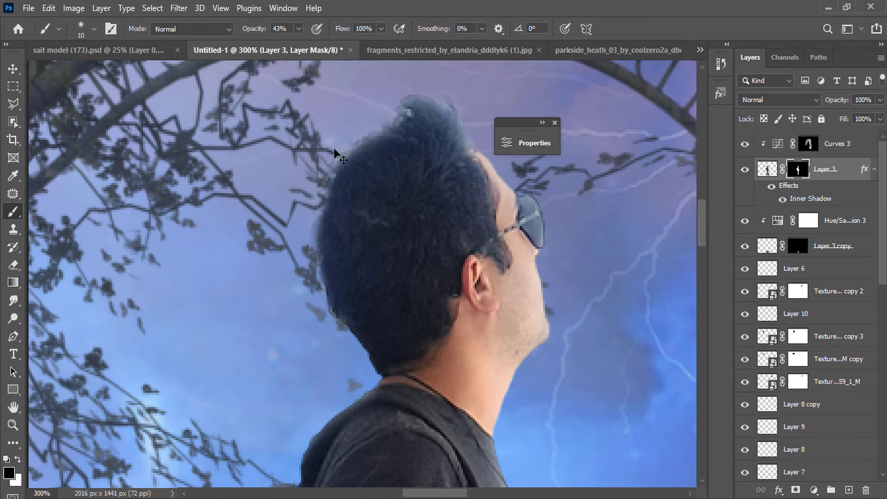
# Add a Curves adjustment layer above Curves 3 and clip it to the man's layer
pyautogui.hotkey('ctrl', '-')
pyautogui.hotkey('ctrl', '-')
pyautogui.hotkey('ctrl', '-')
pyautogui.hotkey('ctrl', '-')
pyautogui.hotkey('ctrl', '-')
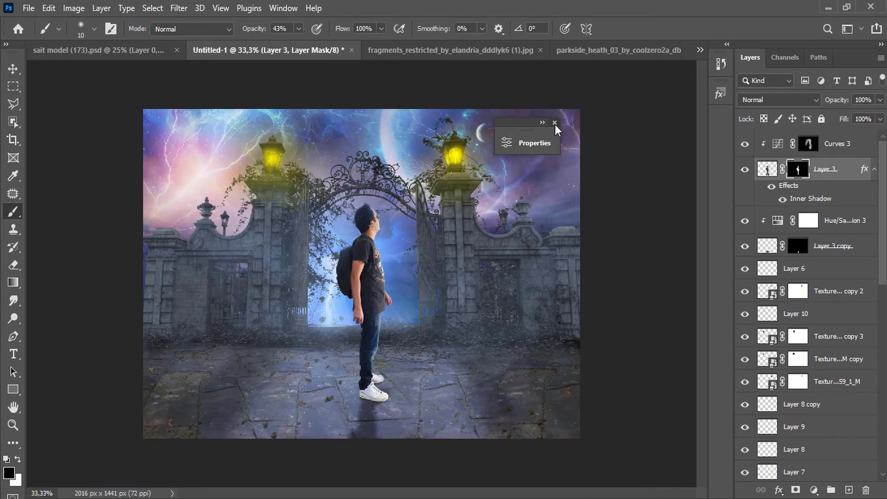
pyautogui.click(554, 123)
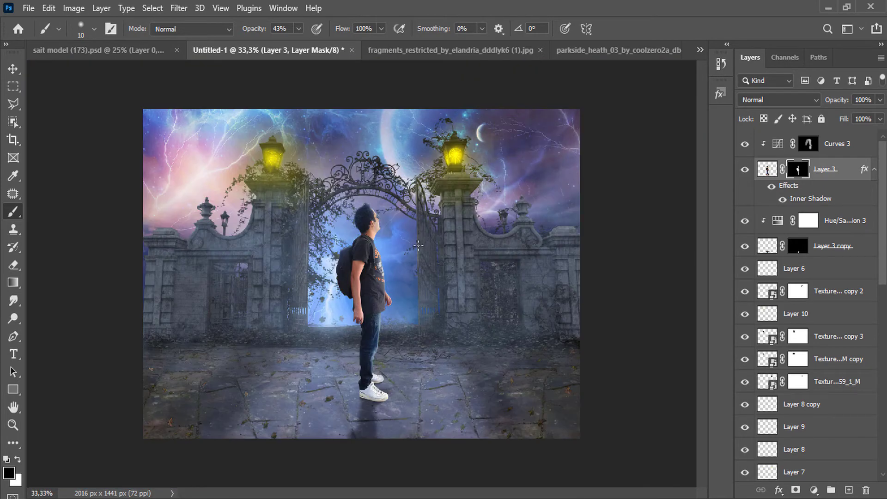
pyautogui.hotkey('ctrl', '+')
pyautogui.click(785, 148)
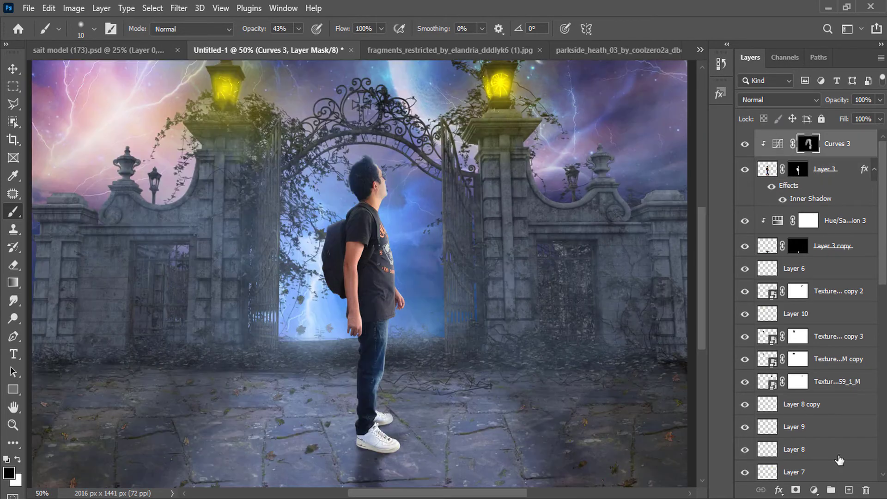
pyautogui.click(816, 489)
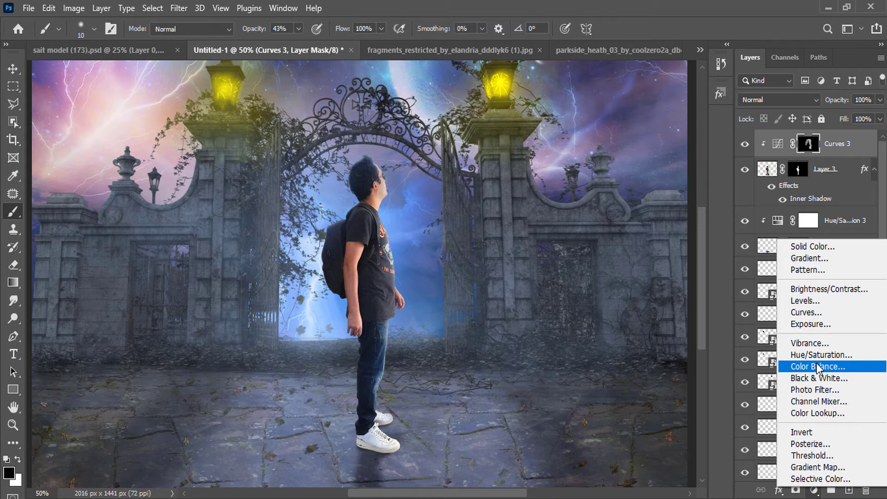
pyautogui.click(819, 314)
pyautogui.rightClick(840, 138)
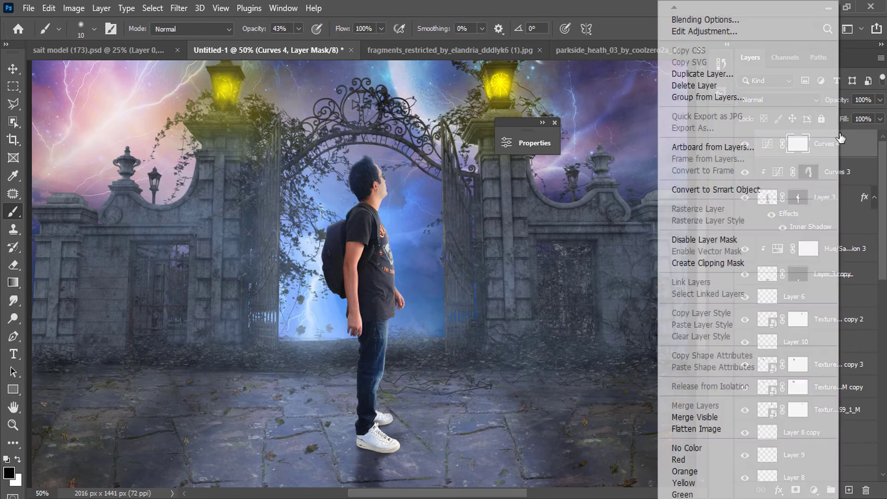
pyautogui.click(722, 264)
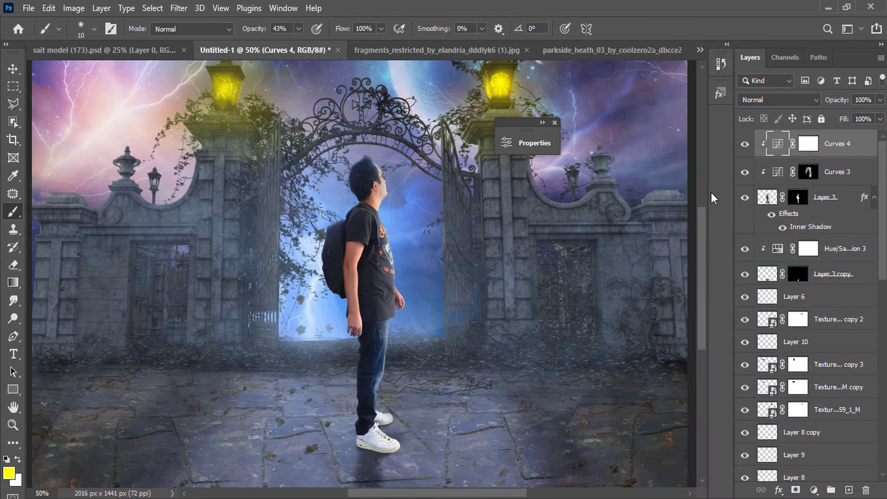
# Brighten the man by raising the midtones of the RGB curve in Curves 4
pyautogui.doubleClick(778, 145)
pyautogui.moveTo(412, 129); pyautogui.dragTo(548, 129)
pyautogui.moveTo(542, 281); pyautogui.dragTo(530, 278)
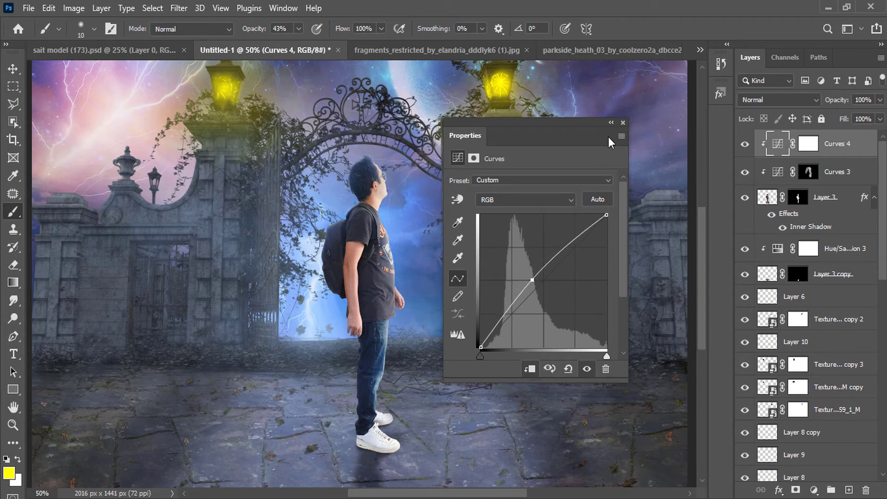
pyautogui.click(611, 123)
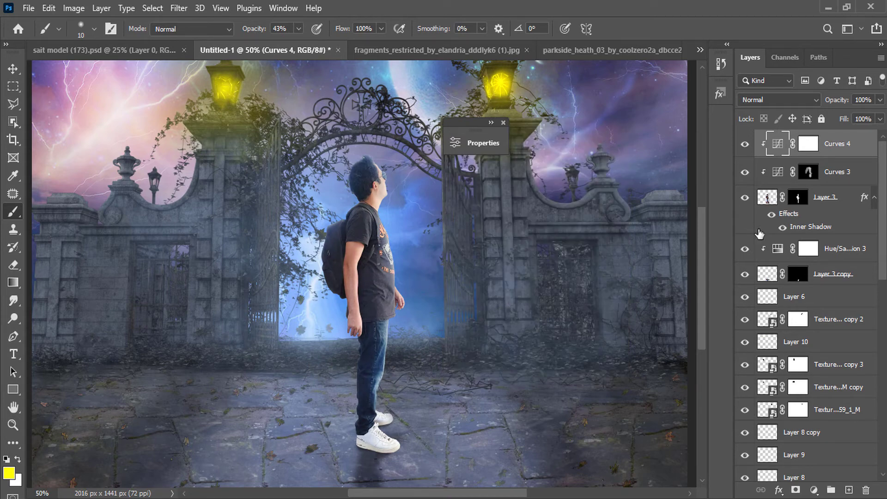
# Add a Screen-mode Inner Shadow to Layer 2, using the pale pink eed2c7 sampled from the sky
pyautogui.scroll(-5, 760, 233)
pyautogui.click(827, 318)
pyautogui.rightClick(834, 319)
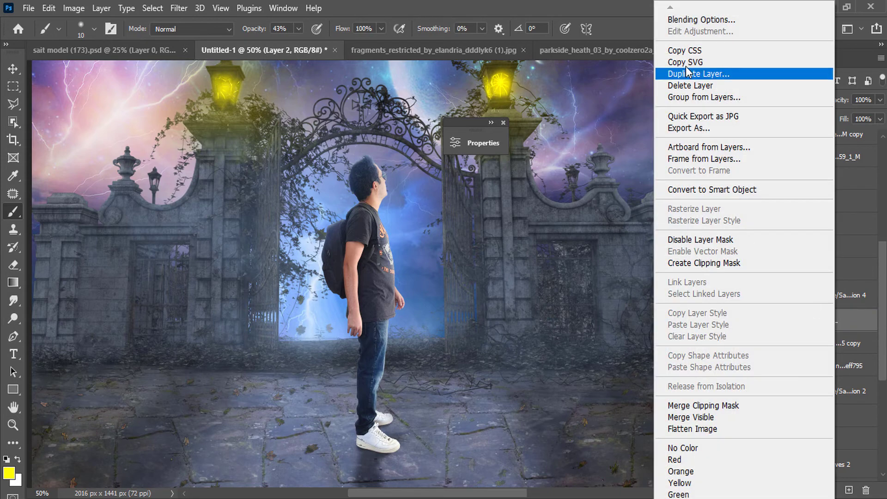
pyautogui.click(694, 20)
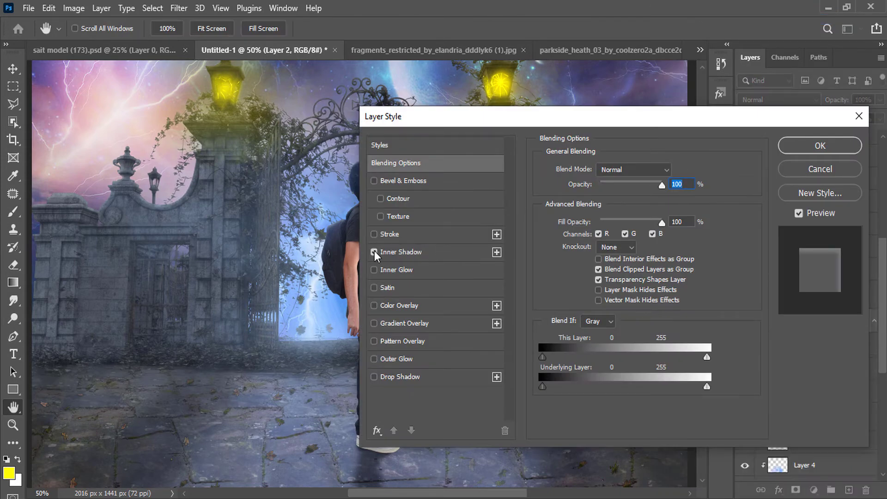
pyautogui.click(414, 253)
pyautogui.click(672, 171)
pyautogui.click(137, 132)
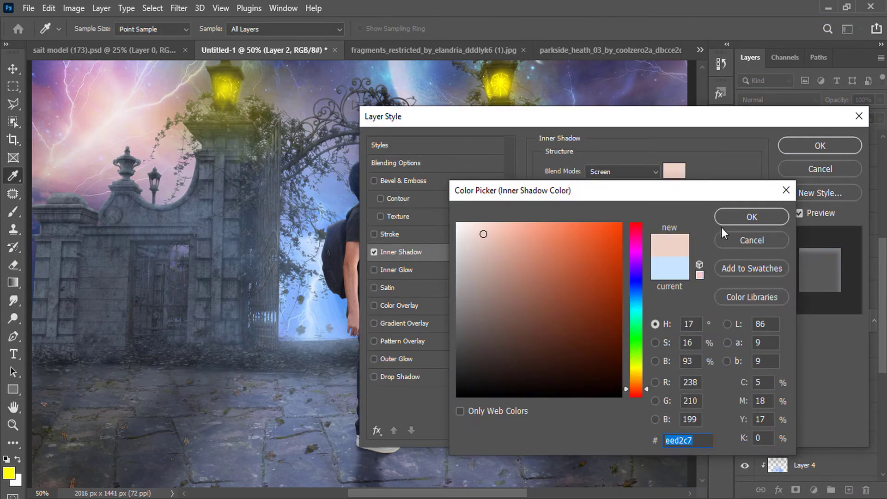
pyautogui.click(751, 216)
pyautogui.moveTo(733, 119); pyautogui.dragTo(676, 177)
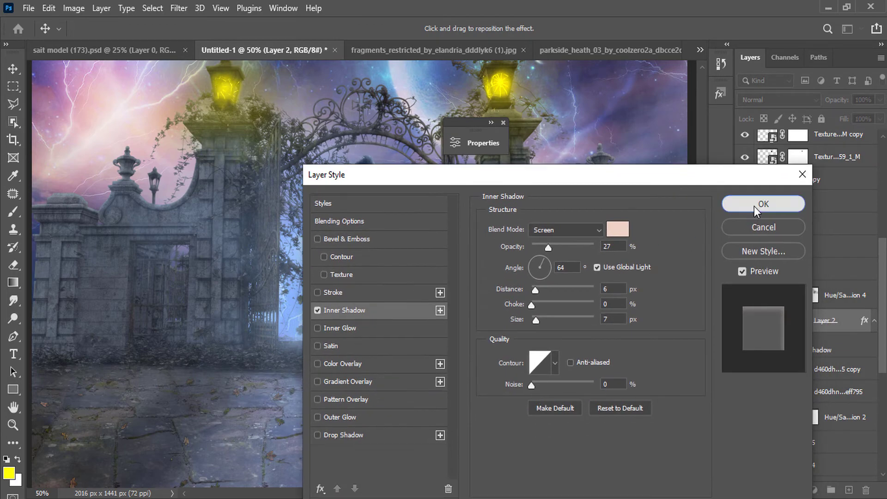
pyautogui.click(753, 206)
# Convert Layer 2's Inner Shadow effect into a separate clipped layer
pyautogui.rightClick(830, 351)
pyautogui.click(817, 318)
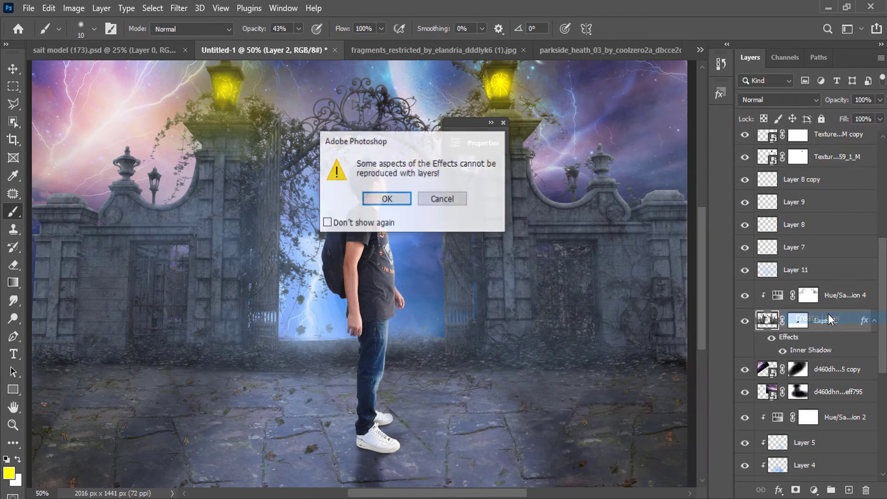
pyautogui.click(368, 204)
pyautogui.rightClick(196, 366)
# Mask the Inner Shadow layer and paint black along the base of the gate with a 199 px soft brush at 43% opacity
pyautogui.click(777, 321)
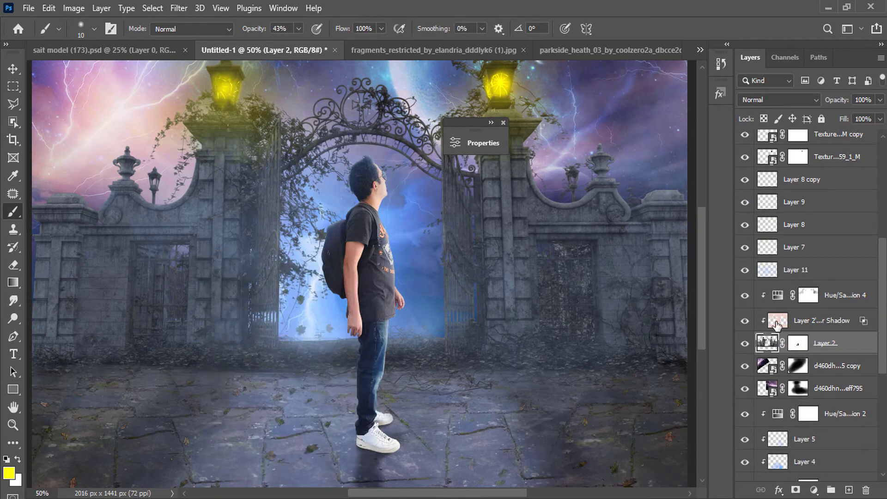
pyautogui.click(795, 490)
pyautogui.rightClick(463, 326)
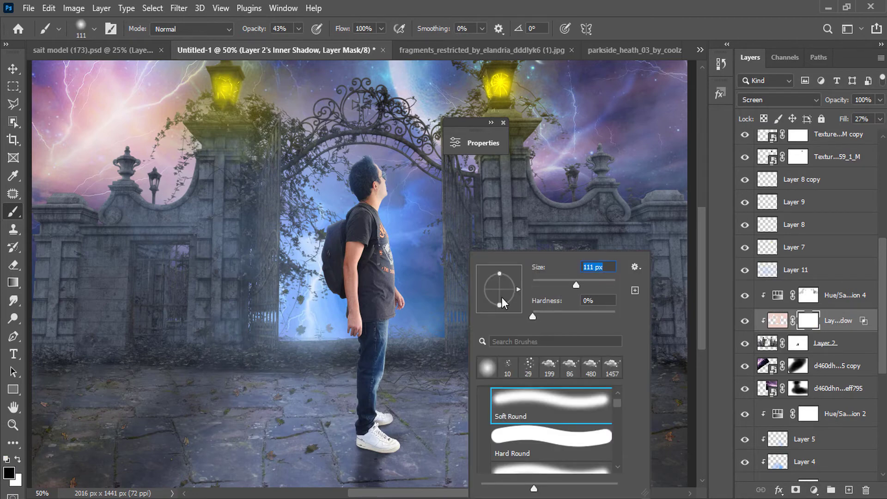
pyautogui.moveTo(42, 365)
pyautogui.mouseDown()
pyautogui.moveTo(685, 394)
pyautogui.moveTo(543, 354)
pyautogui.moveTo(50, 356)
pyautogui.moveTo(666, 354)
pyautogui.moveTo(464, 357)
pyautogui.mouseUp()
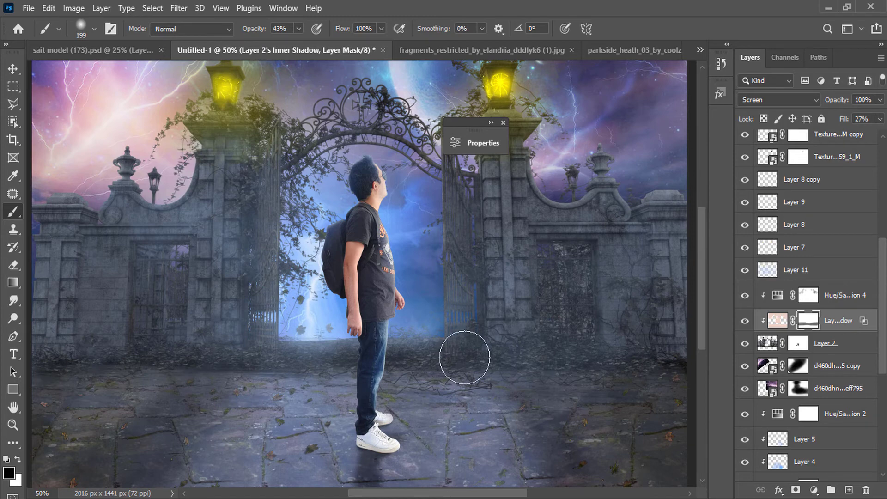
# Lower the opacity of the Layer 3 copy shadow layer to 29%
pyautogui.scroll(3, 822, 283)
pyautogui.scroll(5, 822, 282)
pyautogui.click(826, 273)
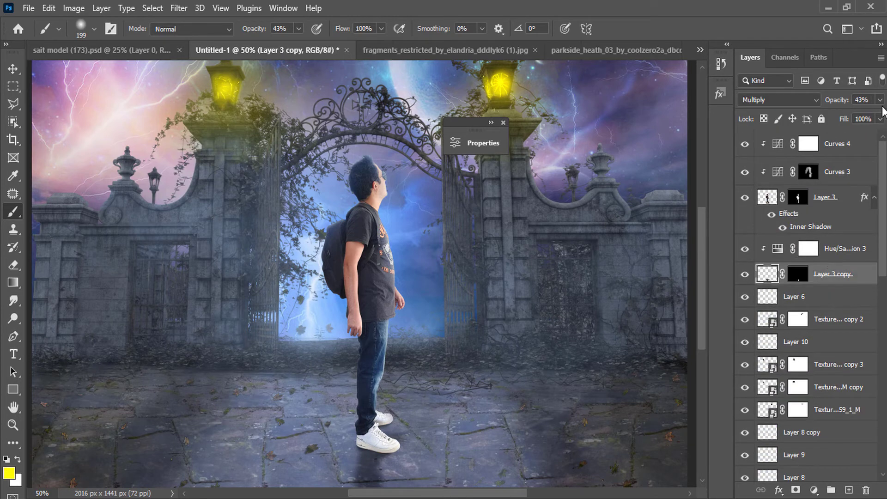
pyautogui.moveTo(834, 118); pyautogui.dragTo(836, 118)
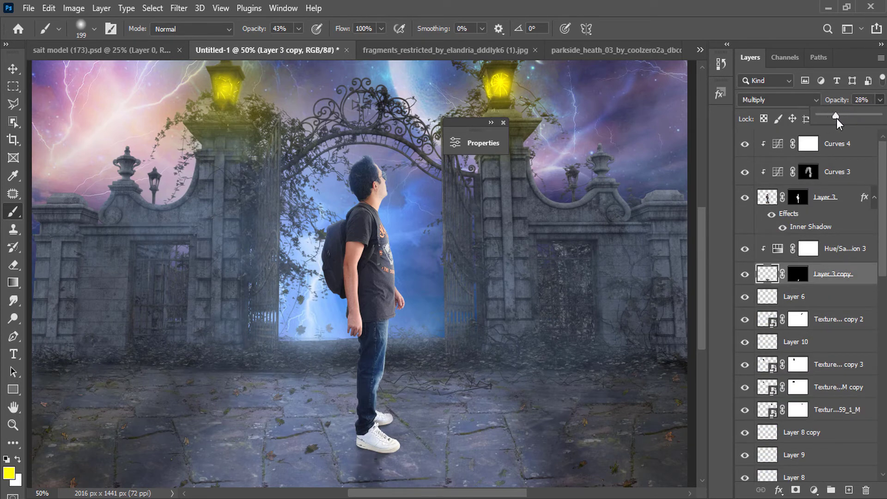
pyautogui.click(503, 122)
pyautogui.hotkey('ctrl', '-')
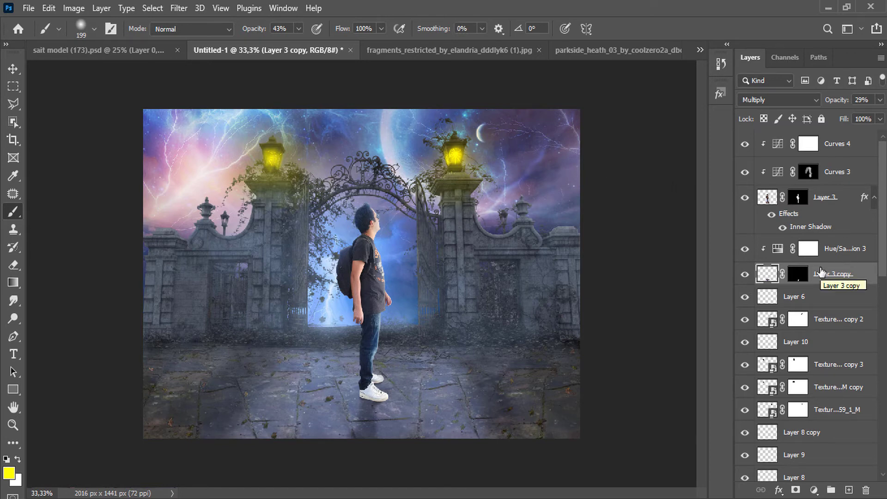
# Scale the falling autumn leaves layer proportionally to 224%
pyautogui.click(843, 149)
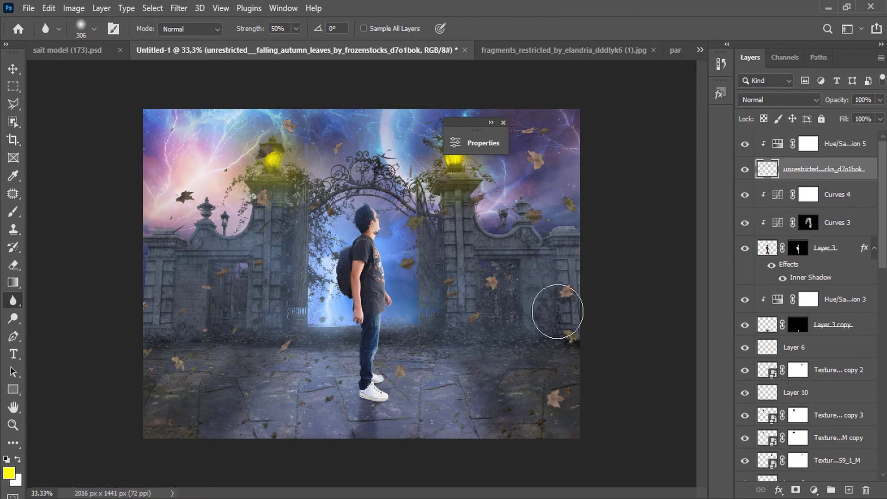
pyautogui.press('v')
pyautogui.hotkey('ctrl', 't')
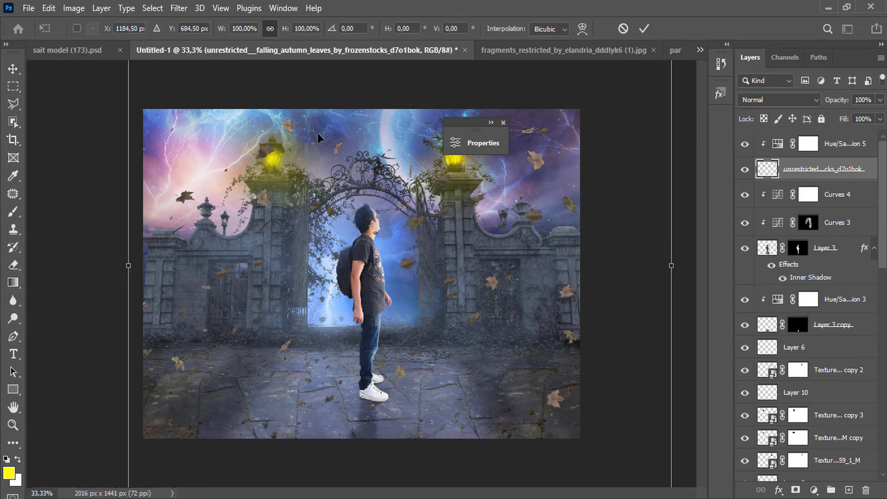
pyautogui.moveTo(289, 33); pyautogui.dragTo(368, 35)
pyautogui.click(503, 123)
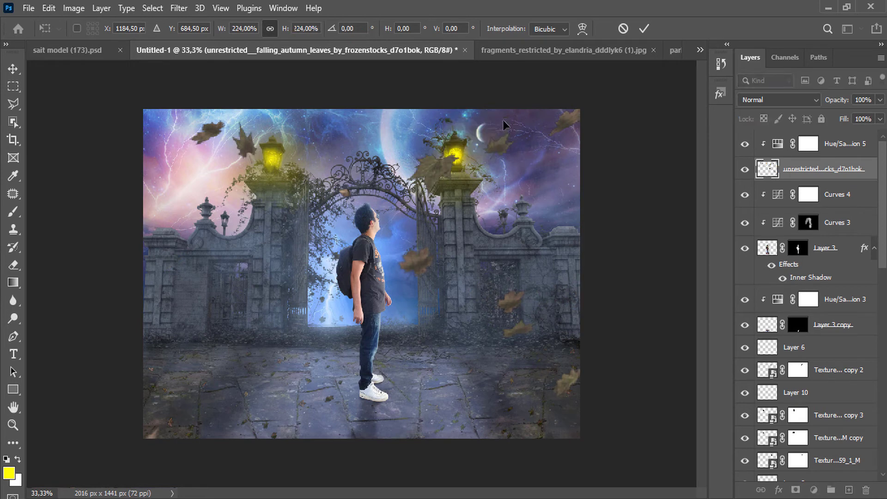
pyautogui.click(13, 212)
pyautogui.moveTo(449, 238)
pyautogui.mouseDown()
pyautogui.moveTo(475, 272)
pyautogui.moveTo(536, 297)
pyautogui.mouseUp()
pyautogui.hotkey('ctrl', 'z')
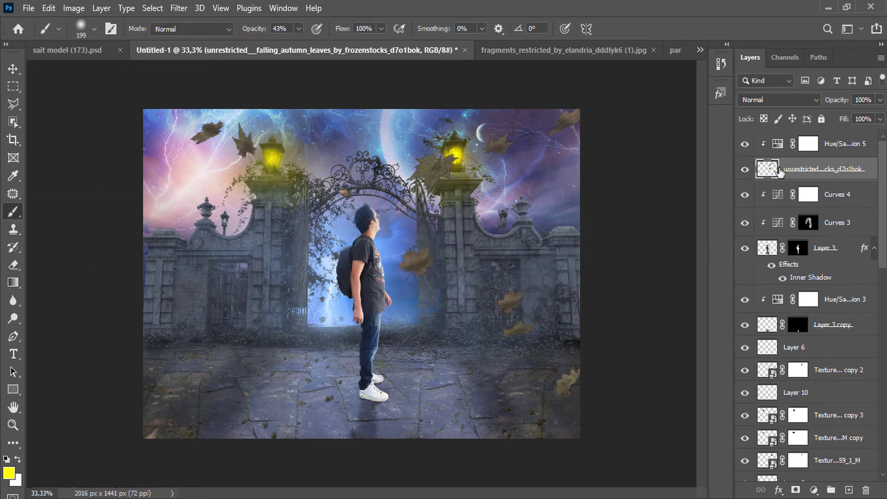
# Add an Inner Shadow effect to the falling autumn leaves layer
pyautogui.click(14, 319)
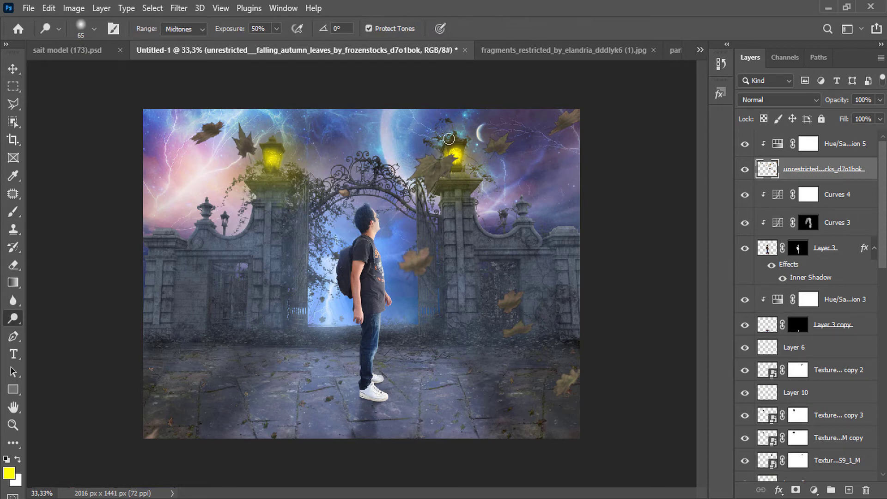
pyautogui.rightClick(826, 169)
pyautogui.click(720, 10)
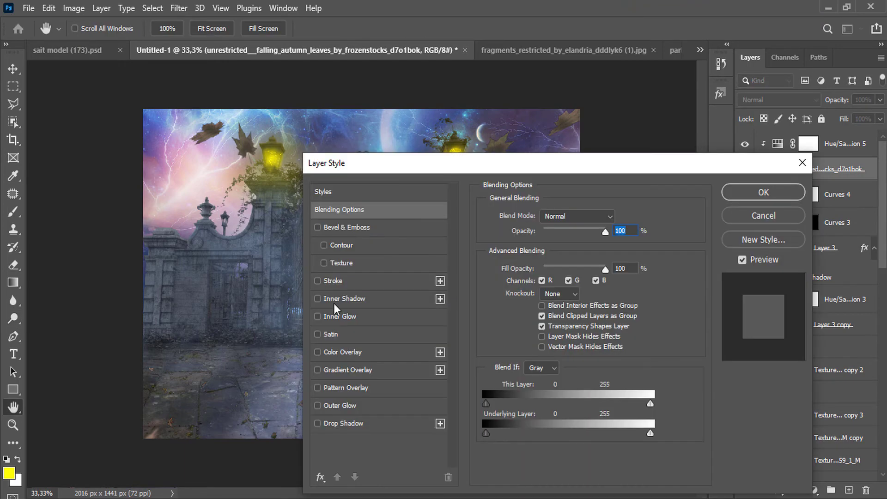
pyautogui.click(318, 299)
pyautogui.moveTo(511, 163); pyautogui.dragTo(512, 188)
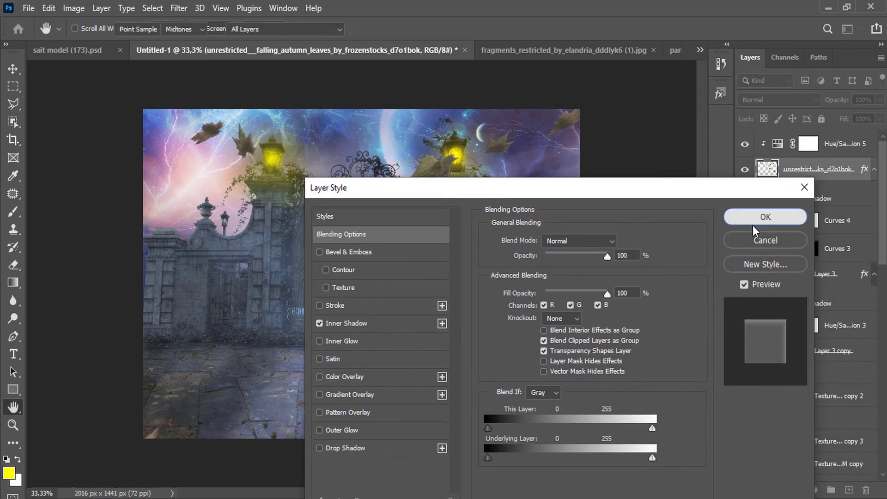
pyautogui.click(752, 223)
# Reposition the falling leaves layer down and across the gate scene
pyautogui.press('v')
pyautogui.moveTo(364, 187); pyautogui.dragTo(536, 337)
pyautogui.press('m')
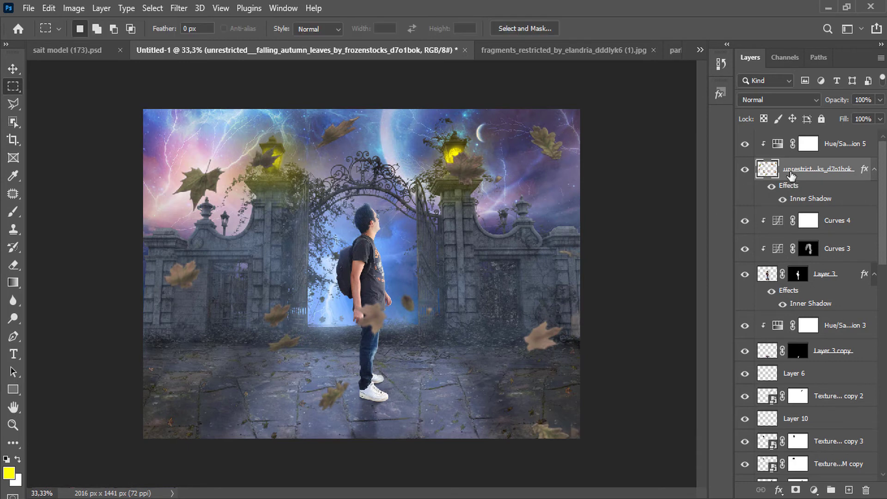
# Mask the leaves layer and paint out the leaves over the man, the nearby ground, the pink sky and the lanterns at 43% opacity
pyautogui.click(796, 489)
pyautogui.click(13, 213)
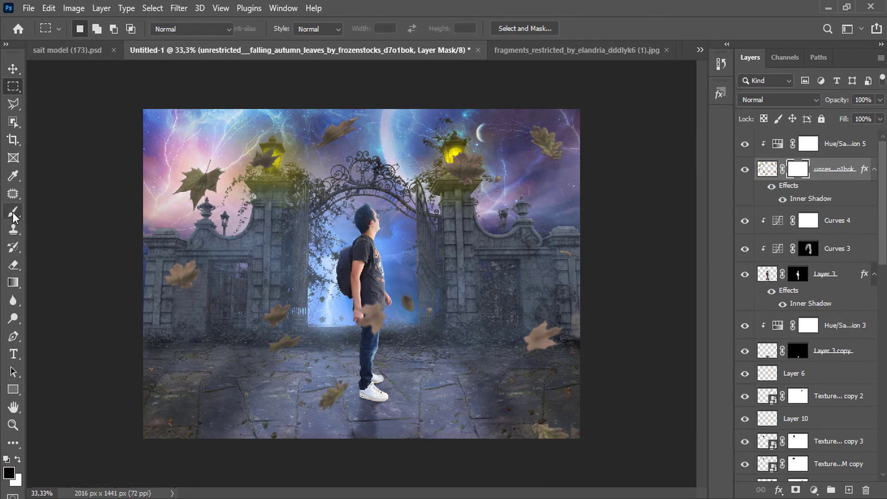
pyautogui.moveTo(371, 317)
pyautogui.mouseDown()
pyautogui.moveTo(403, 296)
pyautogui.moveTo(400, 286)
pyautogui.moveTo(371, 329)
pyautogui.mouseUp()
pyautogui.moveTo(321, 419)
pyautogui.mouseDown()
pyautogui.moveTo(336, 336)
pyautogui.moveTo(282, 297)
pyautogui.mouseUp()
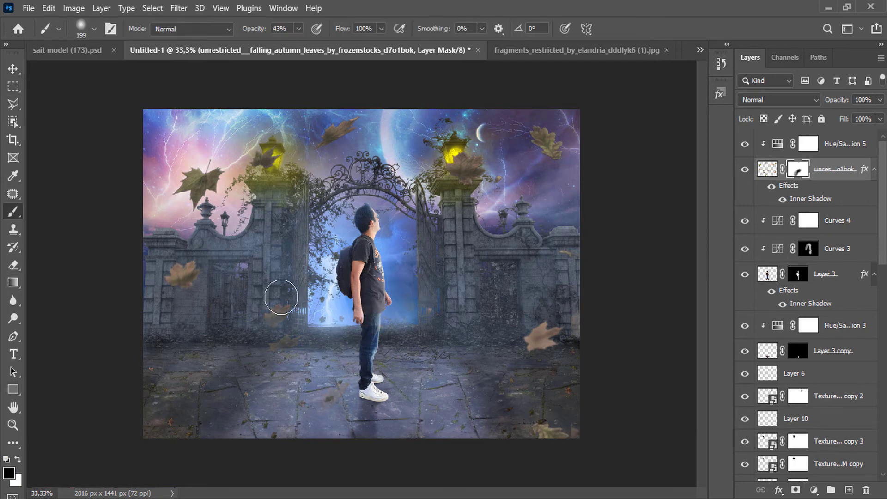
pyautogui.moveTo(224, 152)
pyautogui.mouseDown()
pyautogui.moveTo(199, 213)
pyautogui.moveTo(187, 193)
pyautogui.moveTo(269, 144)
pyautogui.moveTo(258, 167)
pyautogui.moveTo(205, 185)
pyautogui.mouseUp()
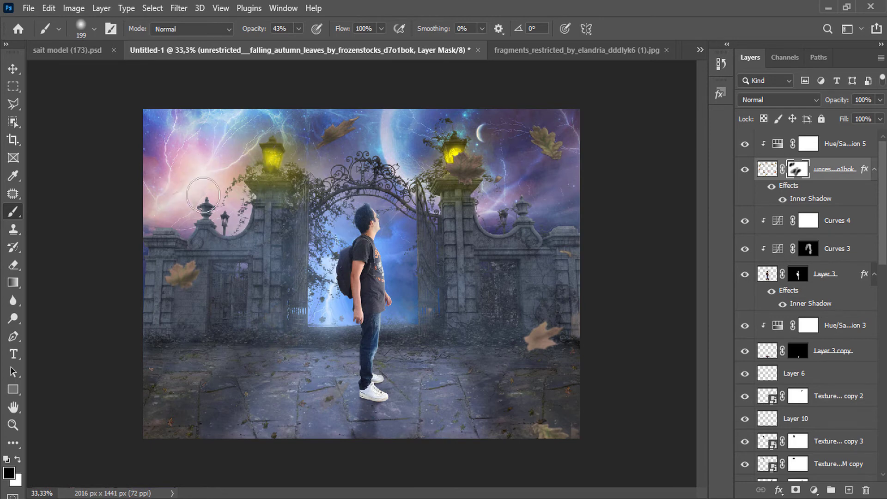
pyautogui.moveTo(485, 143)
pyautogui.mouseDown()
pyautogui.moveTo(485, 134)
pyautogui.moveTo(440, 160)
pyautogui.mouseUp()
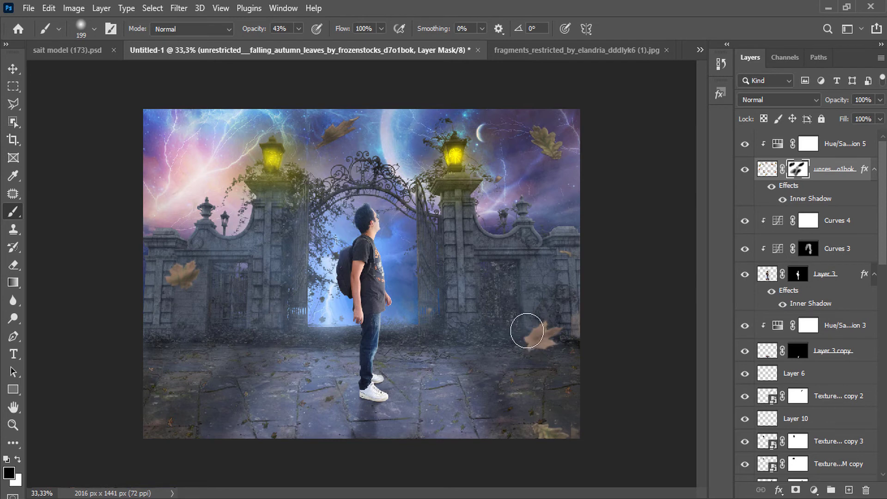
# Move the leaves layer slightly up and left, and paint out the leaf over the far-right wall on its mask
pyautogui.click(13, 69)
pyautogui.moveTo(551, 144)
pyautogui.mouseDown()
pyautogui.moveTo(517, 148)
pyautogui.moveTo(509, 125)
pyautogui.mouseUp()
pyautogui.press('b')
pyautogui.press('d')
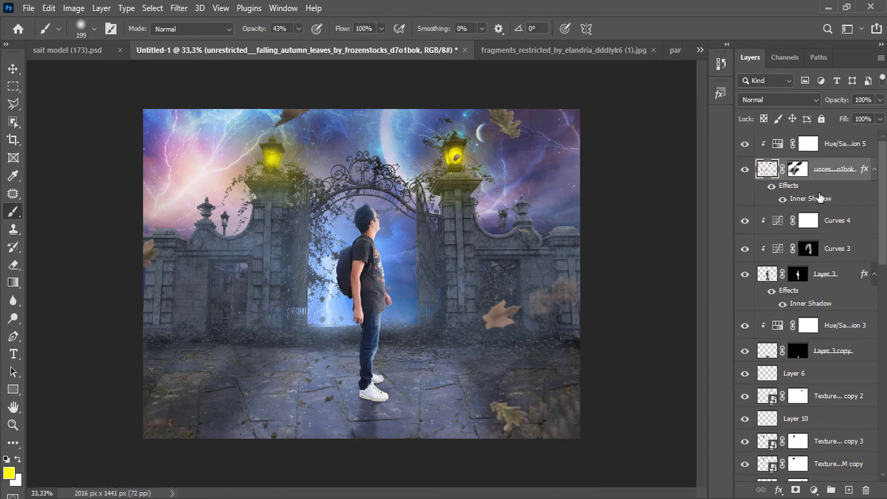
pyautogui.click(797, 169)
pyautogui.moveTo(552, 292); pyautogui.dragTo(564, 271)
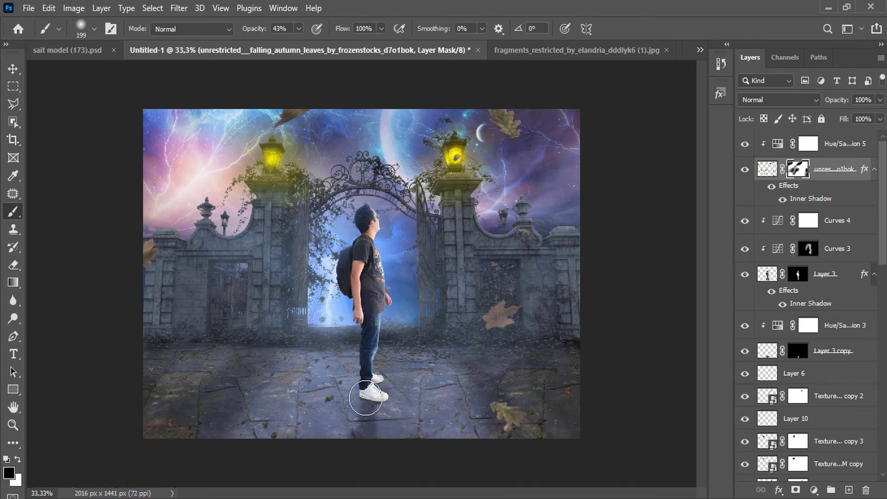
# Set Hue/Saturation 5 on the leaves to hue -149, saturation -48 and lightness -12
pyautogui.doubleClick(778, 144)
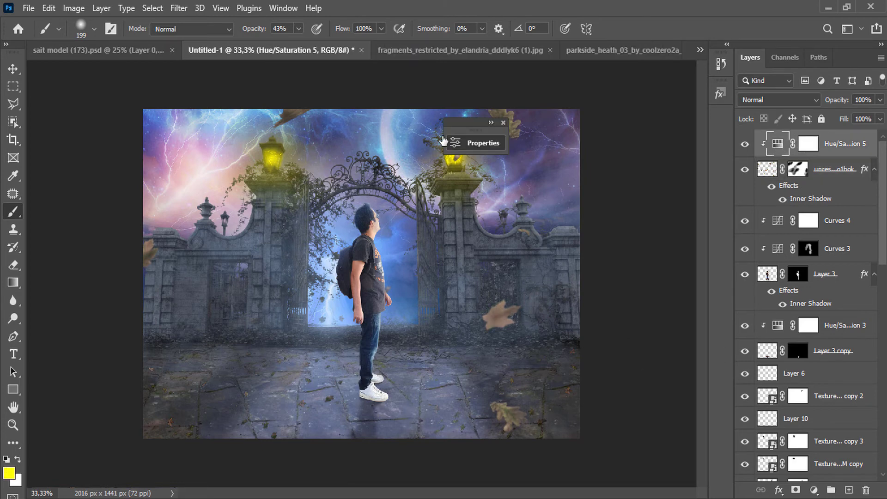
pyautogui.moveTo(340, 284); pyautogui.dragTo(349, 285)
pyautogui.moveTo(345, 233); pyautogui.dragTo(276, 225)
pyautogui.moveTo(334, 284)
pyautogui.mouseDown()
pyautogui.moveTo(356, 282)
pyautogui.moveTo(336, 283)
pyautogui.mouseUp()
pyautogui.moveTo(287, 263); pyautogui.dragTo(307, 262)
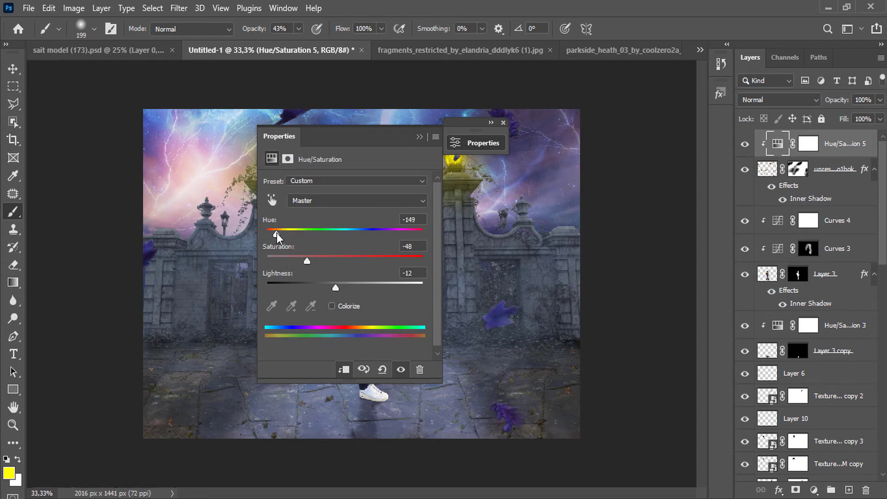
# Set the leaves' Hue/Saturation 5 adjustment to hue -1 and lower its saturation further, leaving the leaves a muted brown
pyautogui.moveTo(276, 233); pyautogui.dragTo(343, 235)
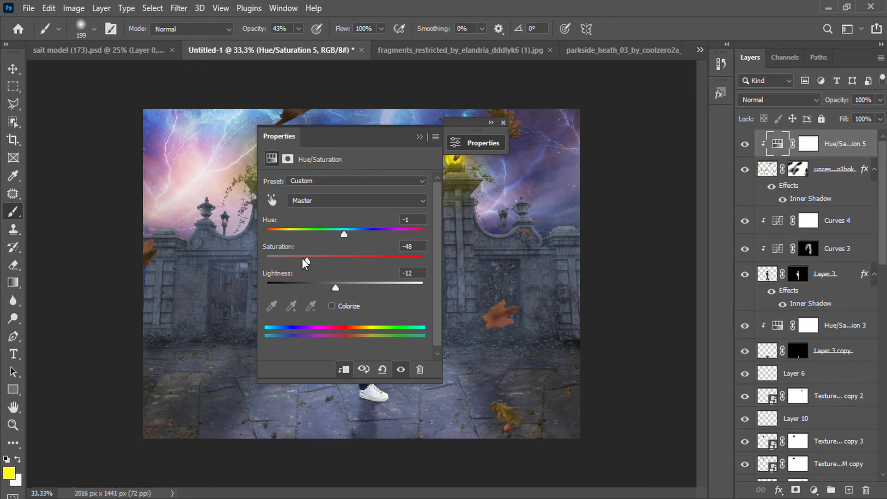
pyautogui.moveTo(303, 260); pyautogui.dragTo(276, 261)
pyautogui.click(471, 143)
pyautogui.click(503, 122)
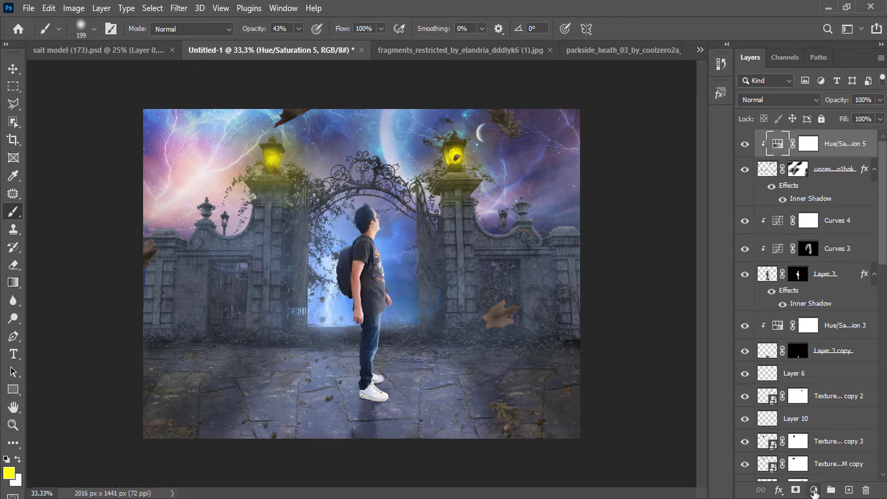
# Add a Color Lookup adjustment layer above all other layers and set its blend mode to Soft Light
pyautogui.click(814, 491)
pyautogui.click(821, 415)
pyautogui.click(542, 142)
pyautogui.click(779, 99)
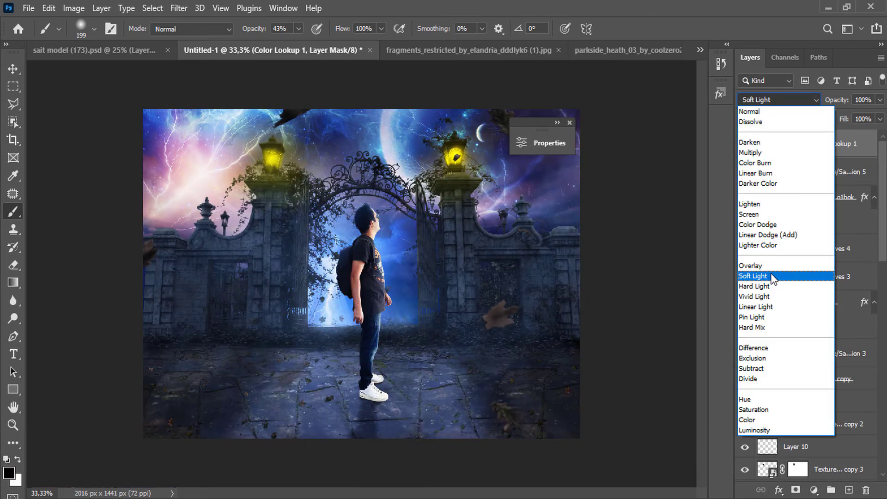
pyautogui.click(772, 276)
pyautogui.click(744, 144)
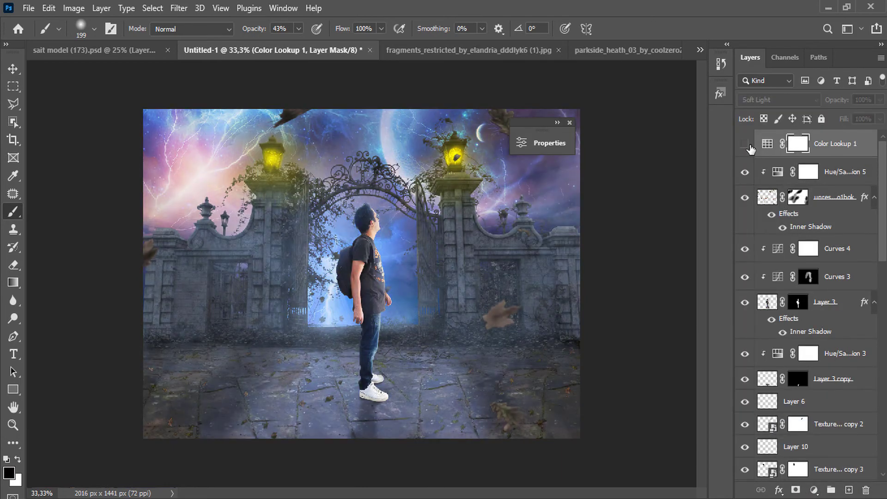
pyautogui.click(744, 144)
# Check the Color Lookup 1 layer's effect on the composite at 100% opacity and select its adjustment
pyautogui.click(879, 99)
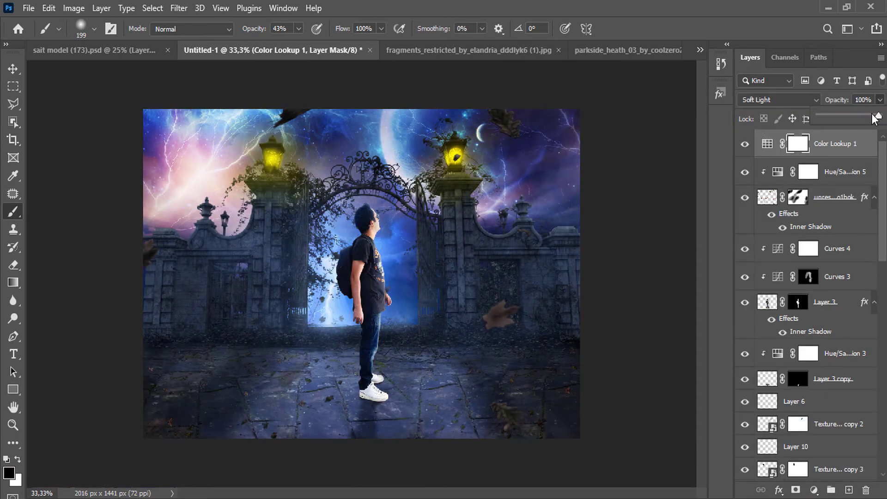
pyautogui.moveTo(880, 114)
pyautogui.mouseDown()
pyautogui.moveTo(865, 119)
pyautogui.moveTo(885, 119)
pyautogui.mouseUp()
pyautogui.click(752, 144)
pyautogui.click(752, 144)
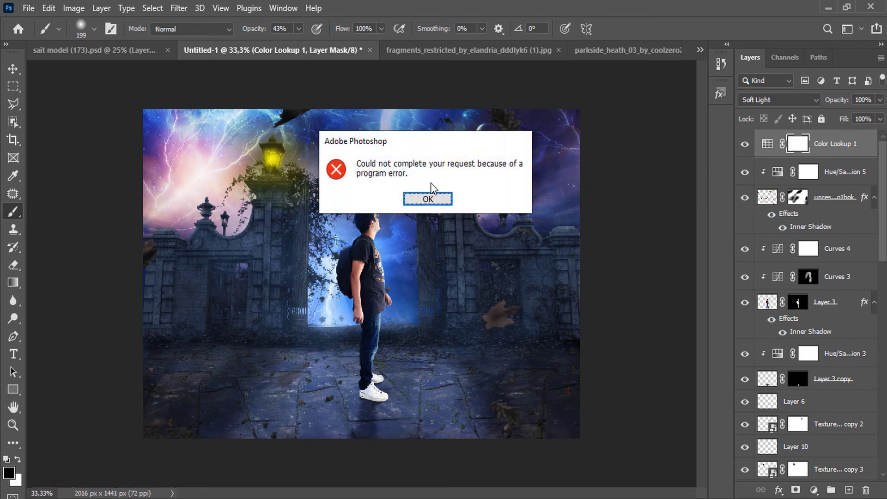
pyautogui.click(423, 198)
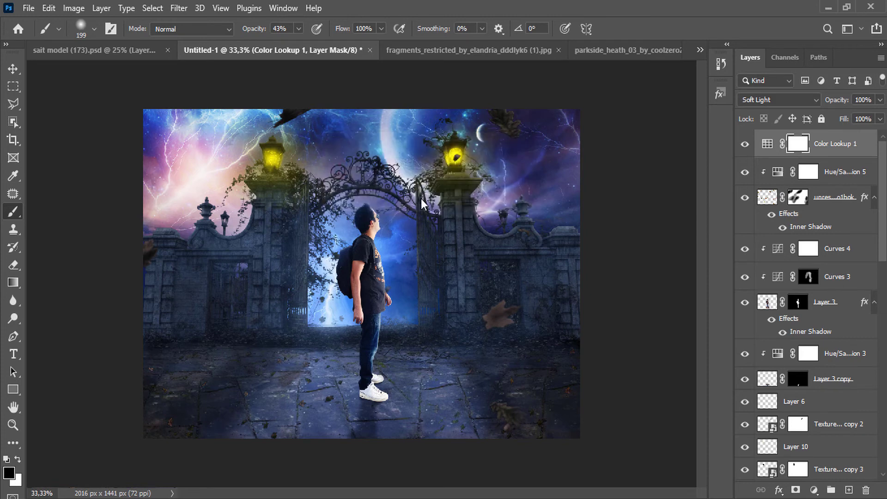
pyautogui.click(767, 143)
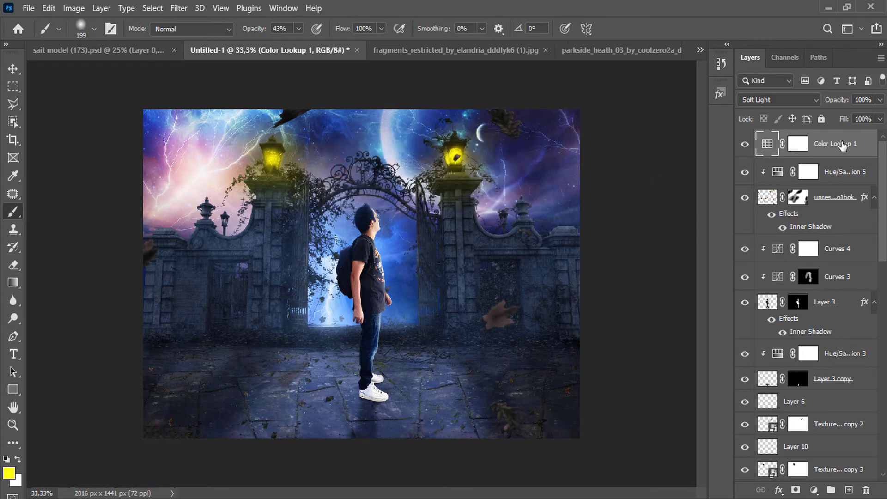
# Delete the white Background layer from the base of the layer stack and reselect the Color Lookup 1 layer
pyautogui.scroll(-5, 826, 400)
pyautogui.scroll(-5, 825, 400)
pyautogui.click(745, 447)
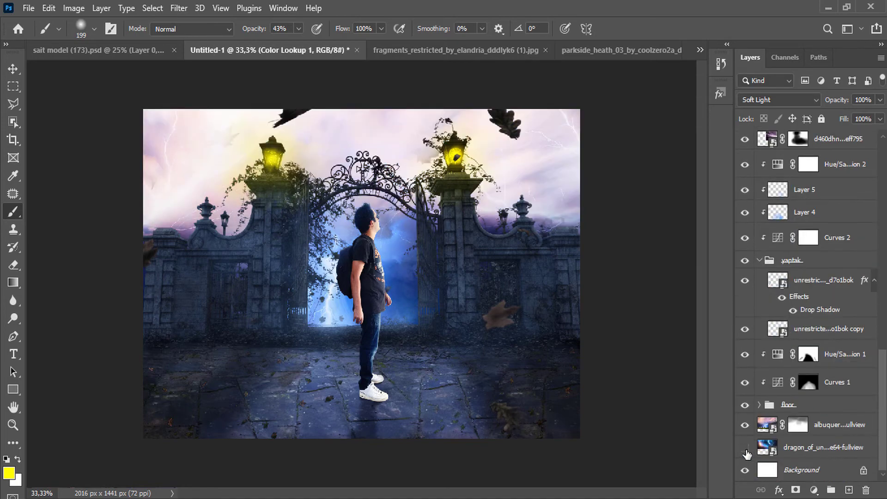
pyautogui.click(744, 447)
pyautogui.click(794, 470)
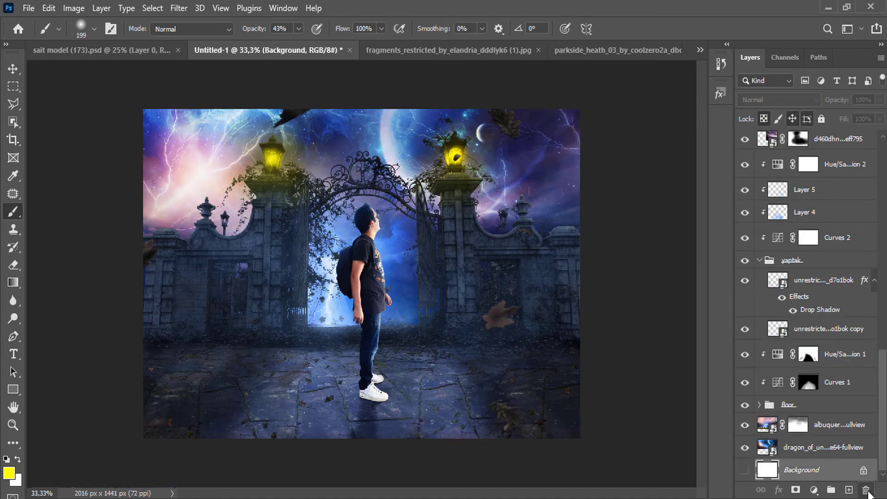
pyautogui.click(866, 490)
pyautogui.click(334, 198)
pyautogui.scroll(10, 836, 195)
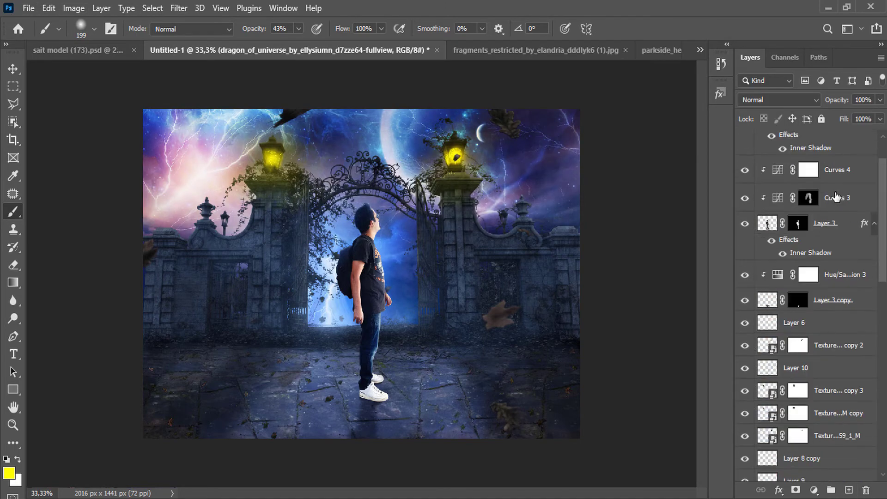
pyautogui.click(829, 144)
pyautogui.click(408, 199)
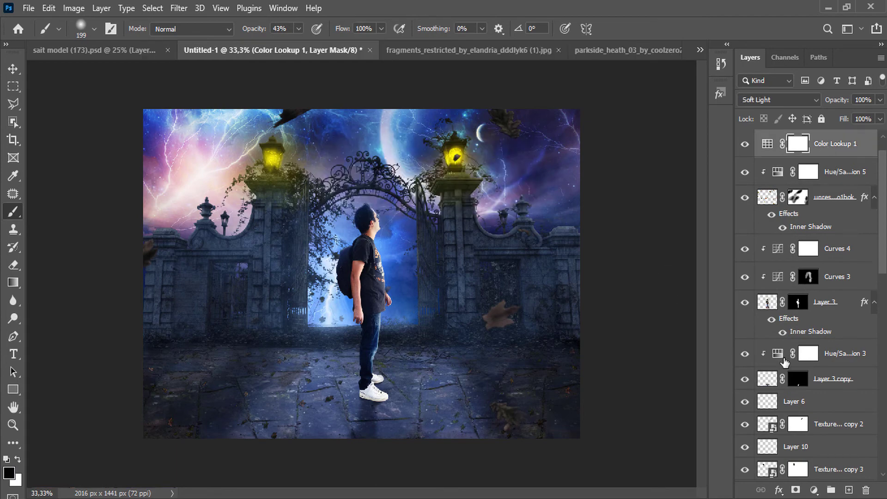
# Group the glow and mist layers from Layer 11 up through Layer 8 copy into one layer group
pyautogui.scroll(-5, 748, 303)
pyautogui.click(822, 262)
pyautogui.keyDown('shift'); pyautogui.click(807, 173); pyautogui.keyUp('shift')
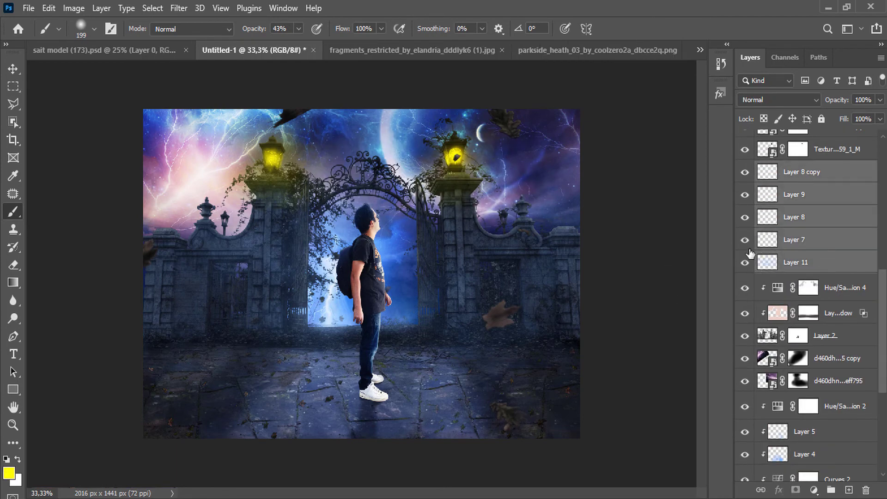
pyautogui.click(745, 263)
pyautogui.click(744, 262)
pyautogui.moveTo(842, 271); pyautogui.dragTo(849, 489)
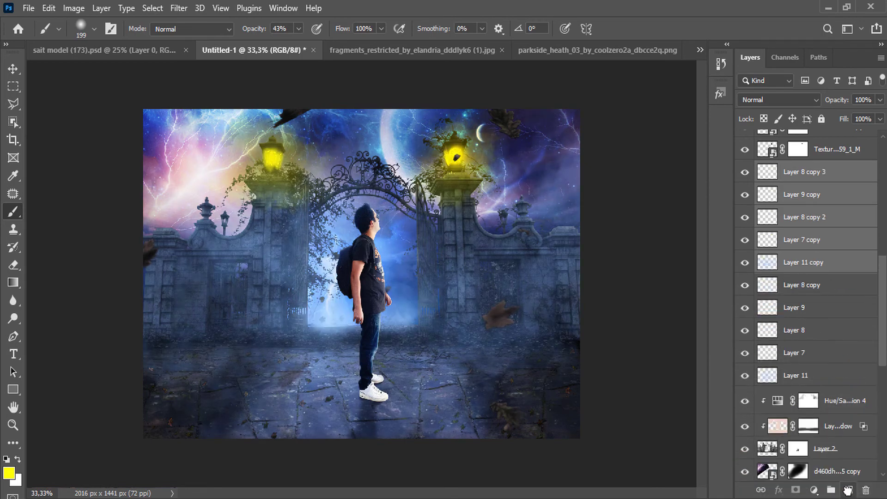
pyautogui.hotkey('ctrl', 'z')
pyautogui.moveTo(820, 261); pyautogui.dragTo(831, 490)
pyautogui.click(744, 171)
pyautogui.click(744, 170)
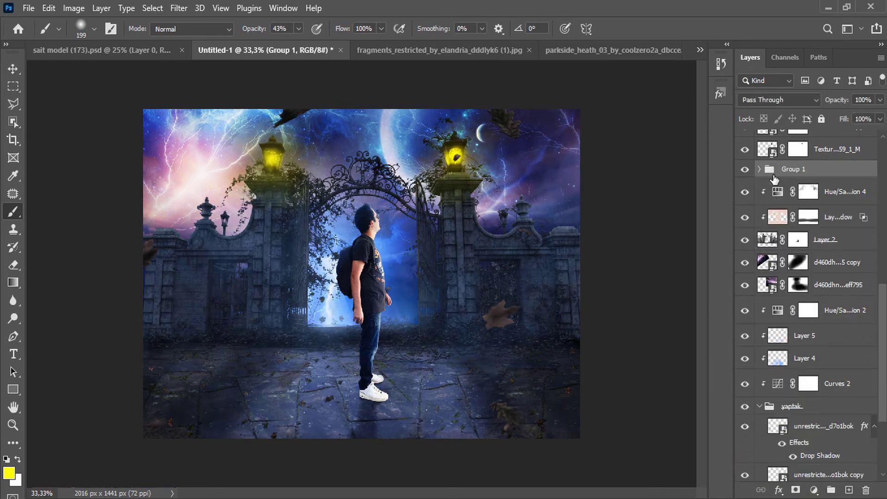
pyautogui.scroll(8, 775, 181)
pyautogui.click(801, 199)
pyautogui.click(456, 160)
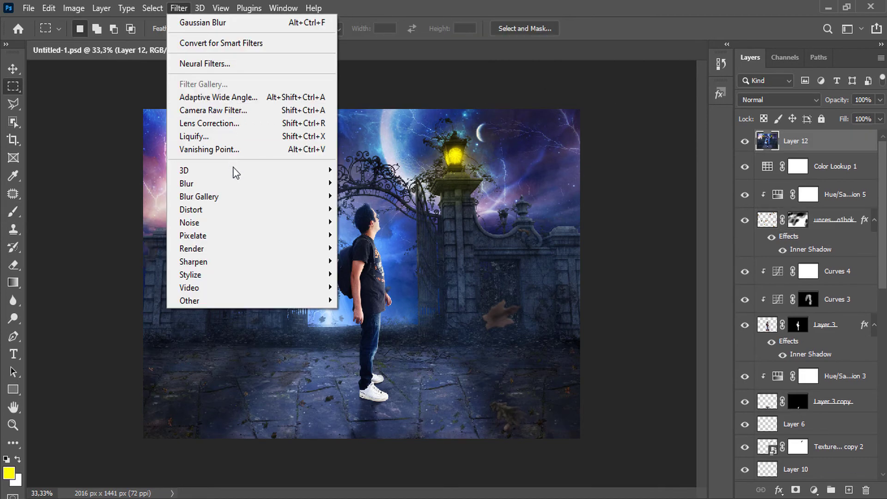
# Apply the Camera Raw Filter to Layer 12 with contrast +15, shadows +91 and texture +36
pyautogui.click(240, 113)
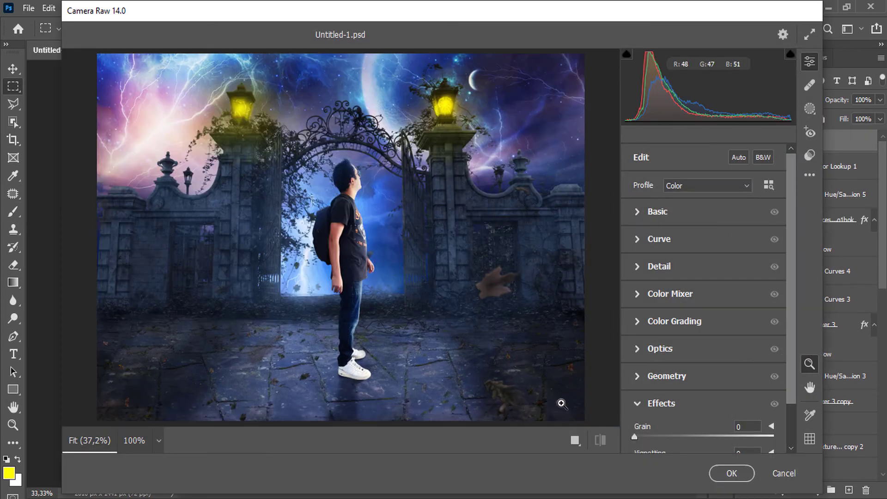
pyautogui.click(637, 217)
pyautogui.moveTo(704, 285)
pyautogui.mouseDown()
pyautogui.moveTo(722, 286)
pyautogui.moveTo(716, 292)
pyautogui.mouseUp()
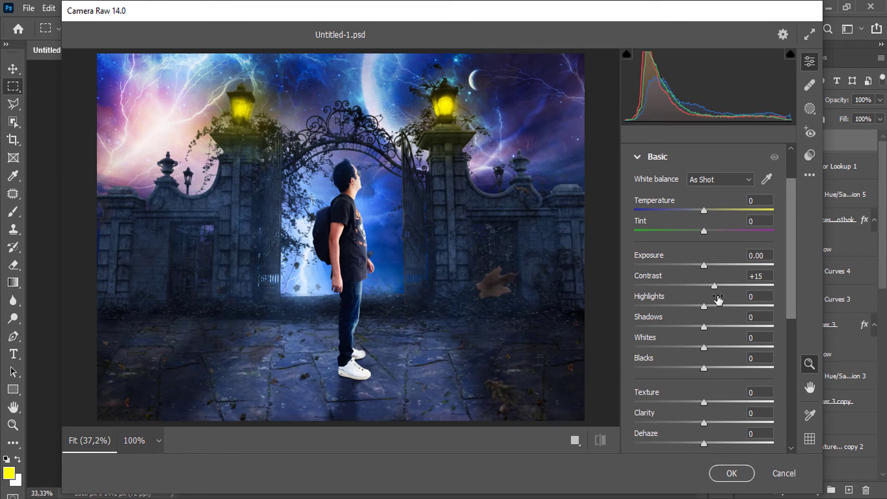
pyautogui.moveTo(703, 327); pyautogui.dragTo(767, 327)
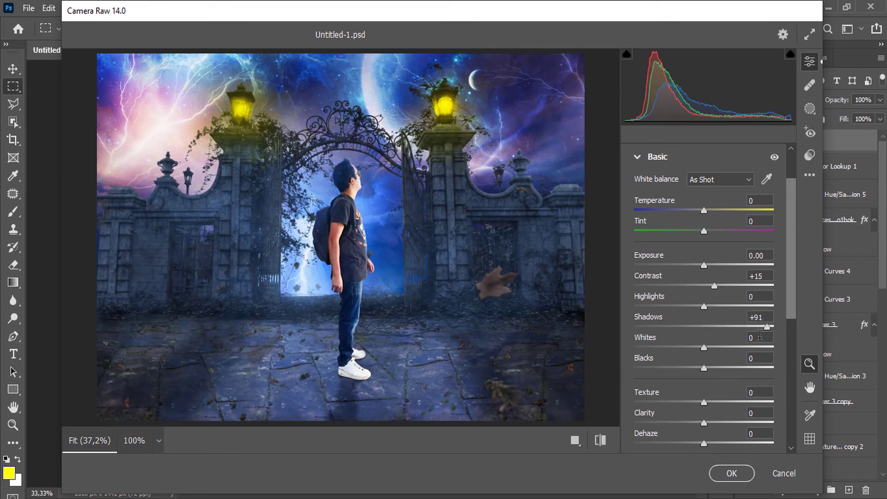
pyautogui.moveTo(708, 403); pyautogui.dragTo(733, 401)
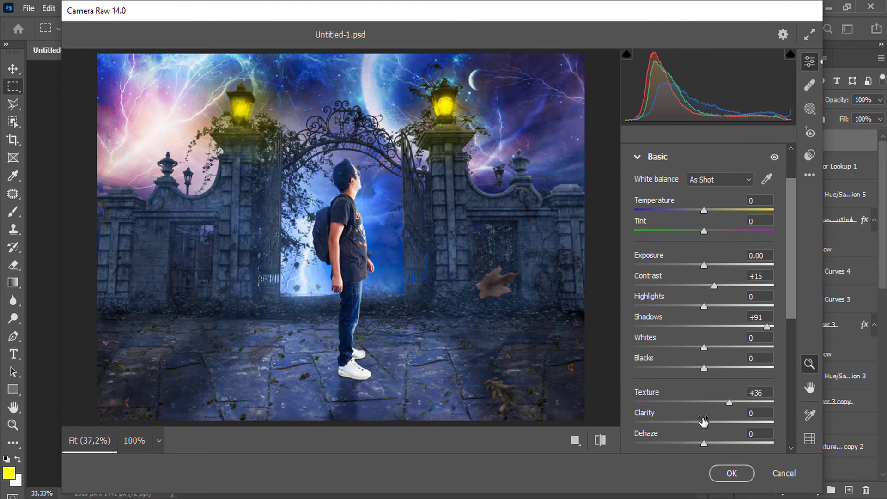
# In the Camera Raw calibration, set the shadows tint to +22 and red primary hue to +10, and adjust the blue primary
pyautogui.scroll(-10, 706, 416)
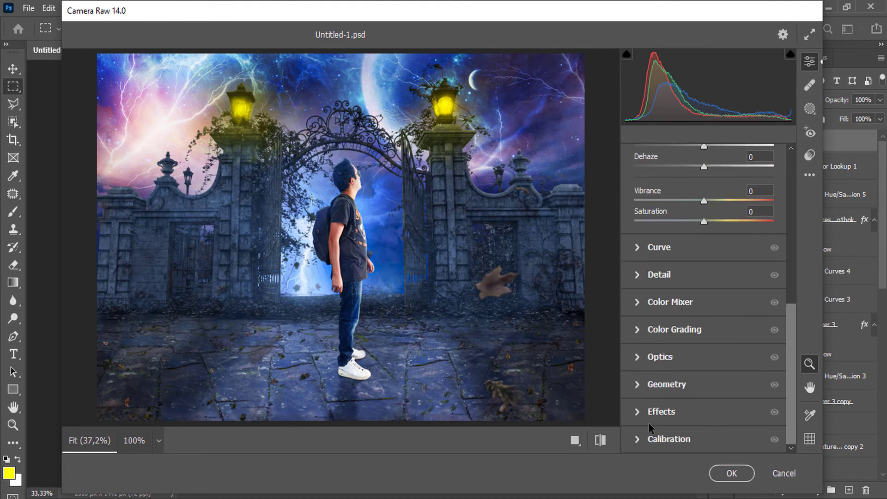
pyautogui.click(648, 431)
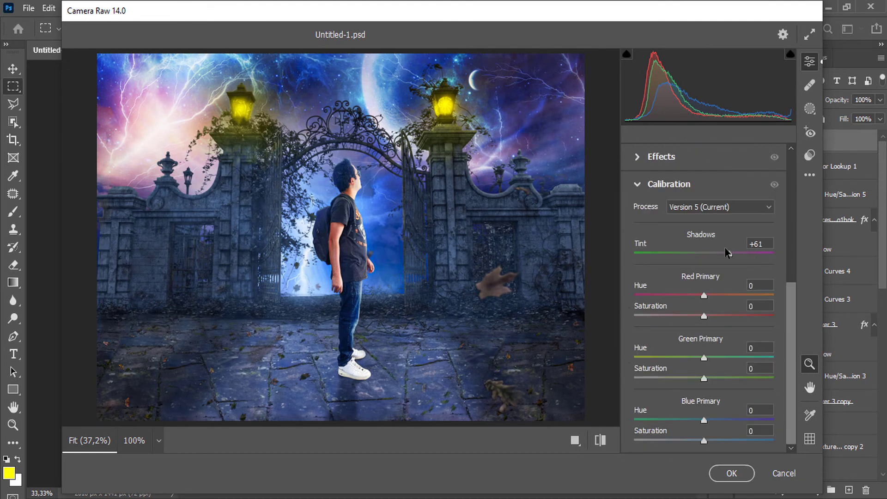
pyautogui.moveTo(703, 295)
pyautogui.mouseDown()
pyautogui.moveTo(755, 293)
pyautogui.moveTo(691, 293)
pyautogui.moveTo(758, 294)
pyautogui.moveTo(671, 294)
pyautogui.moveTo(735, 293)
pyautogui.moveTo(712, 309)
pyautogui.mouseUp()
pyautogui.moveTo(704, 420); pyautogui.dragTo(724, 444)
# Darken the edges of the composite with slight negative vignetting in Camera Raw
pyautogui.scroll(3, 722, 446)
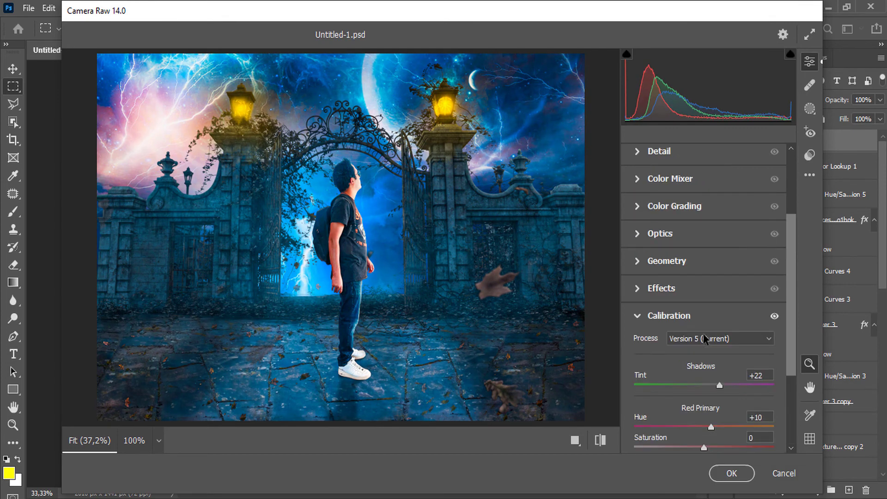
pyautogui.click(636, 289)
pyautogui.moveTo(707, 412); pyautogui.dragTo(693, 414)
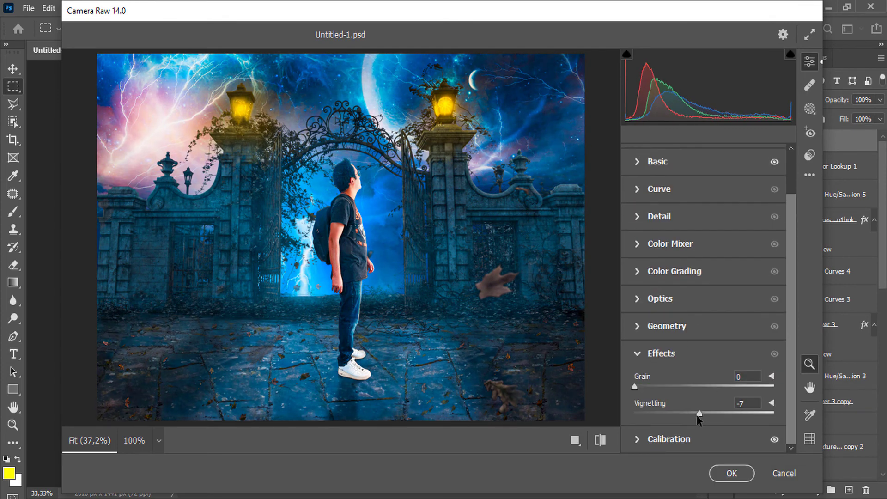
# Set the Camera Raw detail sharpening to 34
pyautogui.click(637, 327)
pyautogui.click(637, 275)
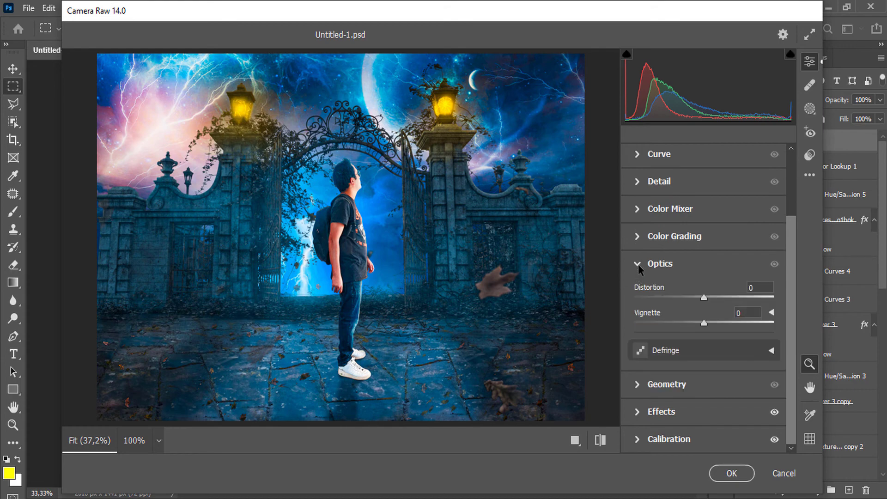
pyautogui.click(637, 236)
pyautogui.scroll(5, 644, 238)
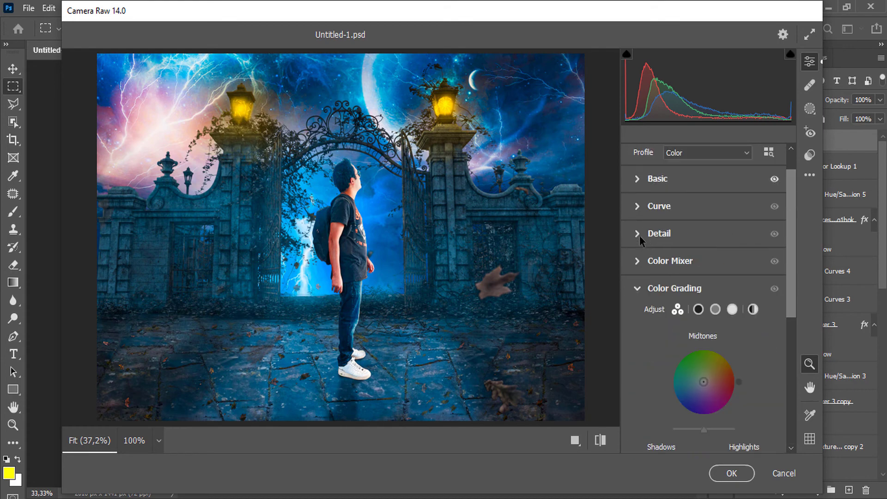
pyautogui.click(639, 234)
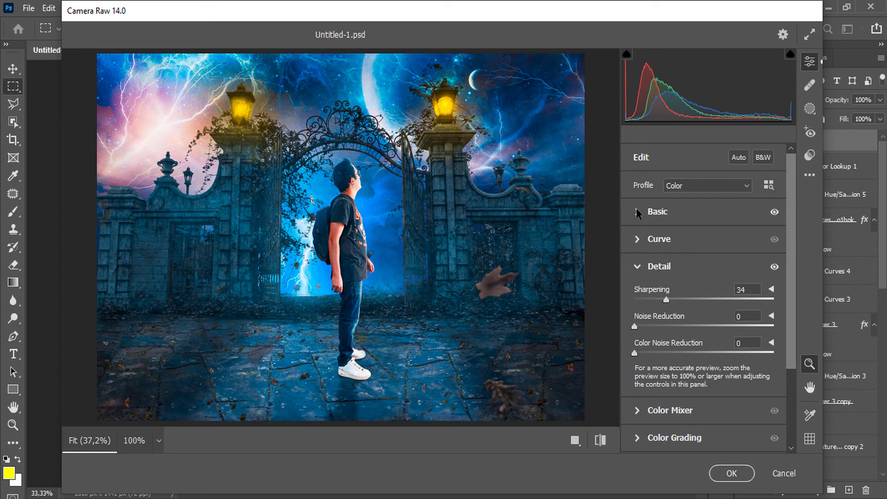
pyautogui.click(638, 239)
pyautogui.moveTo(702, 301); pyautogui.dragTo(701, 300)
pyautogui.hotkey('ctrl', 'z')
pyautogui.scroll(2, 702, 271)
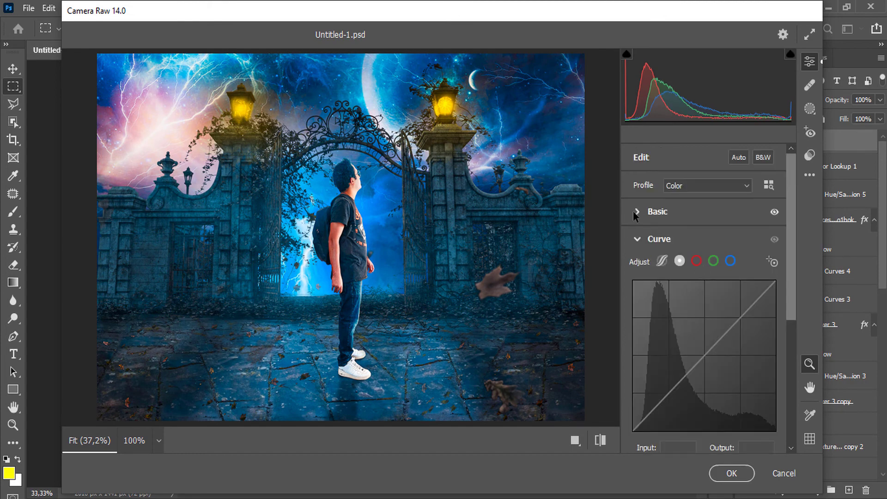
# Raise the vibrance of the composite to +10 in the basic Camera Raw adjustments
pyautogui.click(636, 212)
pyautogui.scroll(-3, 676, 325)
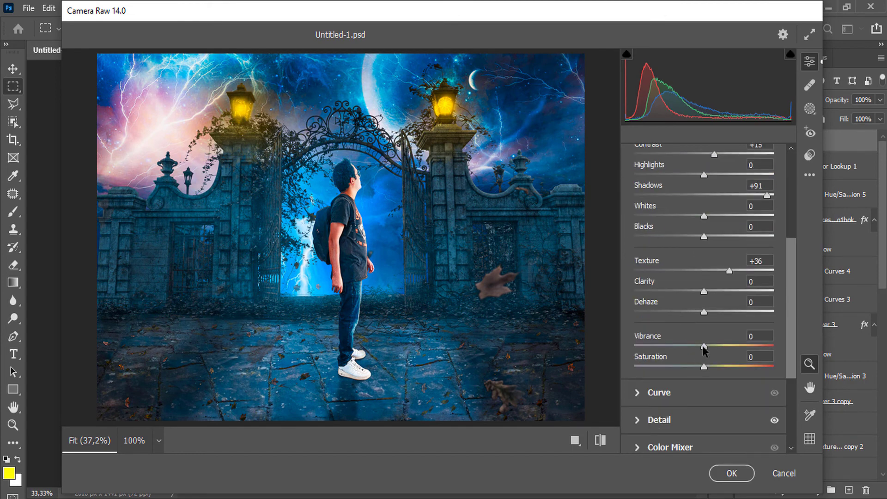
pyautogui.moveTo(703, 347)
pyautogui.mouseDown()
pyautogui.moveTo(795, 340)
pyautogui.moveTo(651, 349)
pyautogui.moveTo(710, 346)
pyautogui.mouseUp()
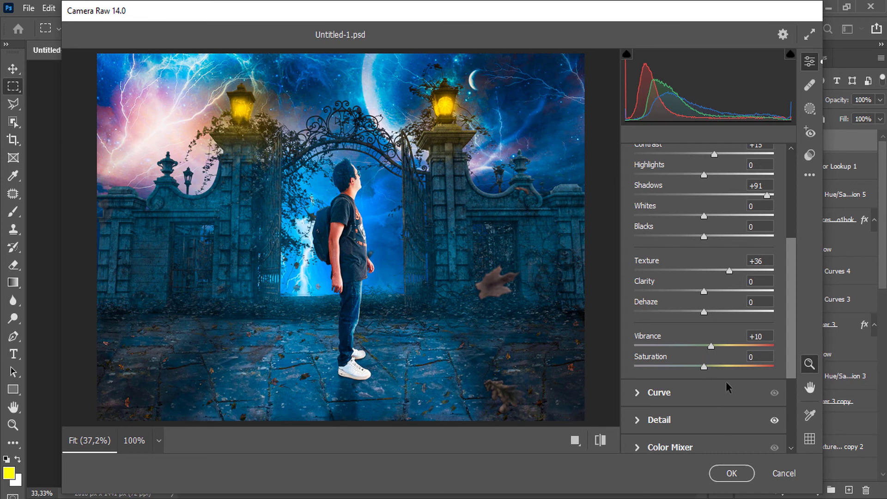
# Apply the Sharpening - Light preset in Camera Raw, browse the portrait and Auto+: Retro presets, and accept the filter adjustments
pyautogui.click(808, 157)
pyautogui.click(700, 253)
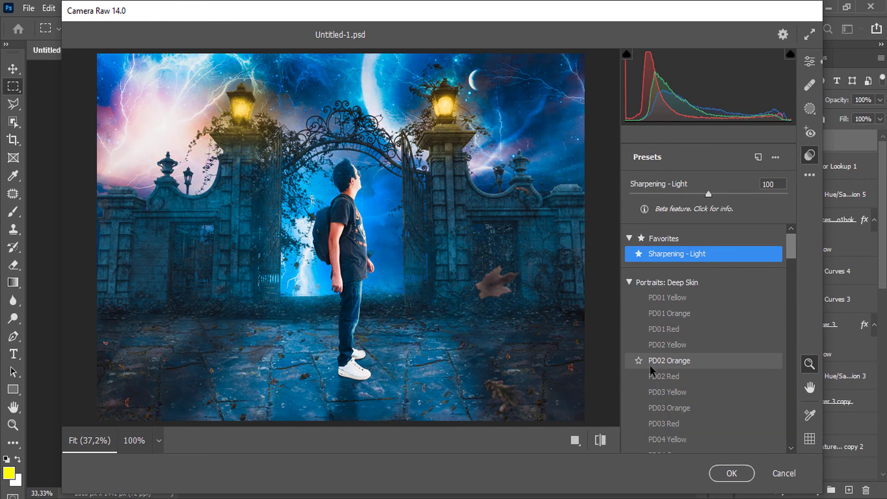
pyautogui.scroll(-2, 653, 418)
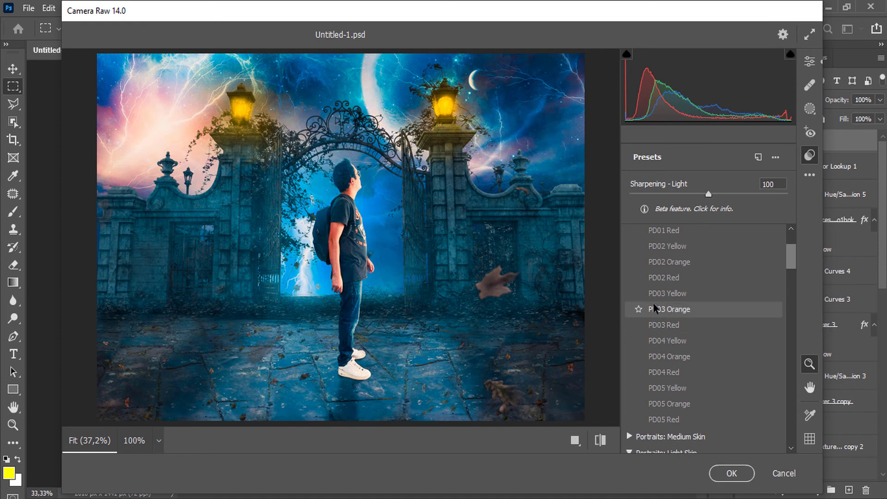
pyautogui.scroll(-2, 667, 346)
pyautogui.scroll(-1, 667, 406)
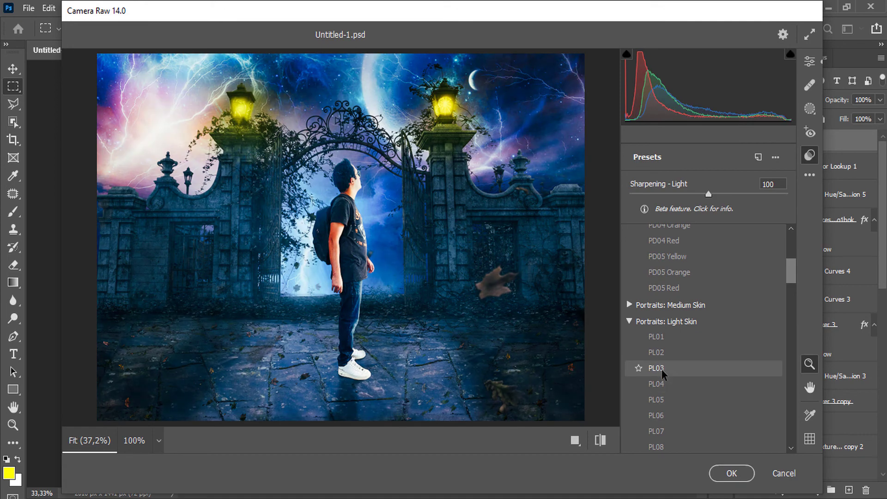
pyautogui.scroll(-2, 664, 383)
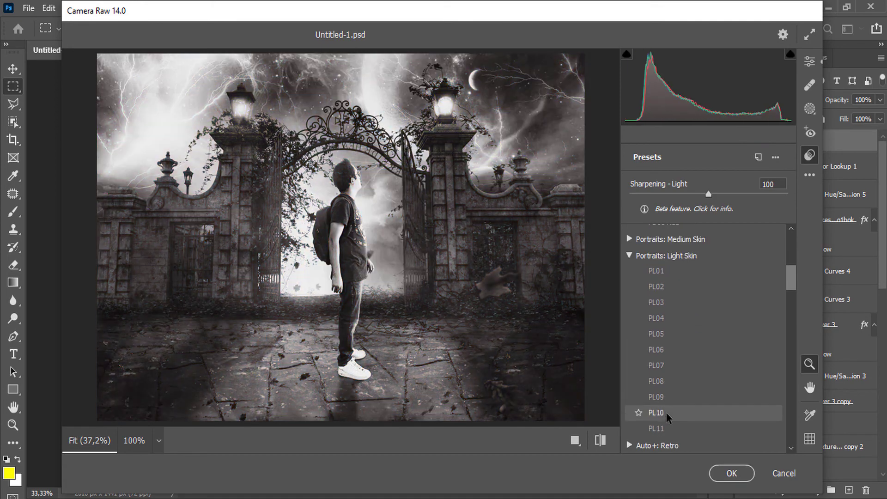
pyautogui.scroll(-3, 664, 372)
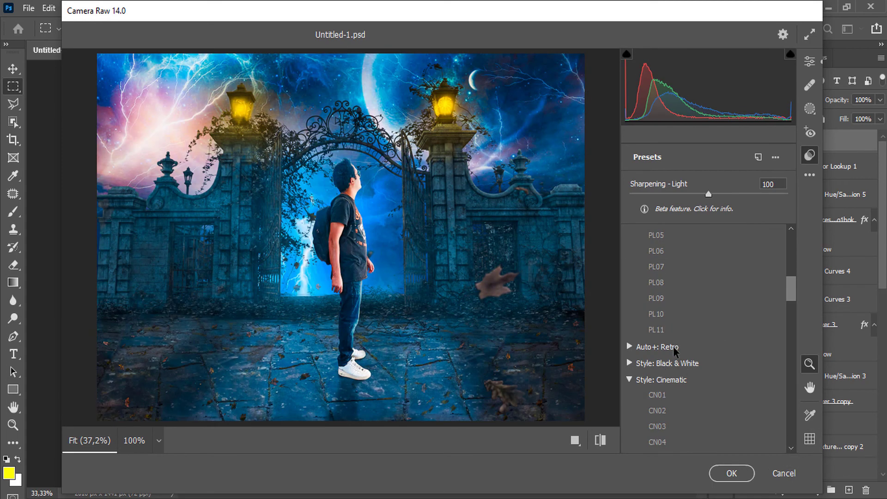
pyautogui.click(672, 348)
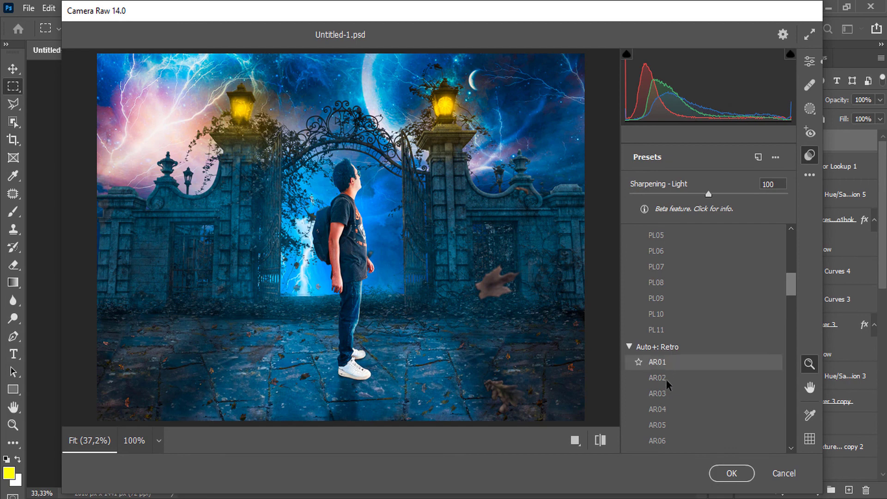
pyautogui.scroll(-2, 671, 405)
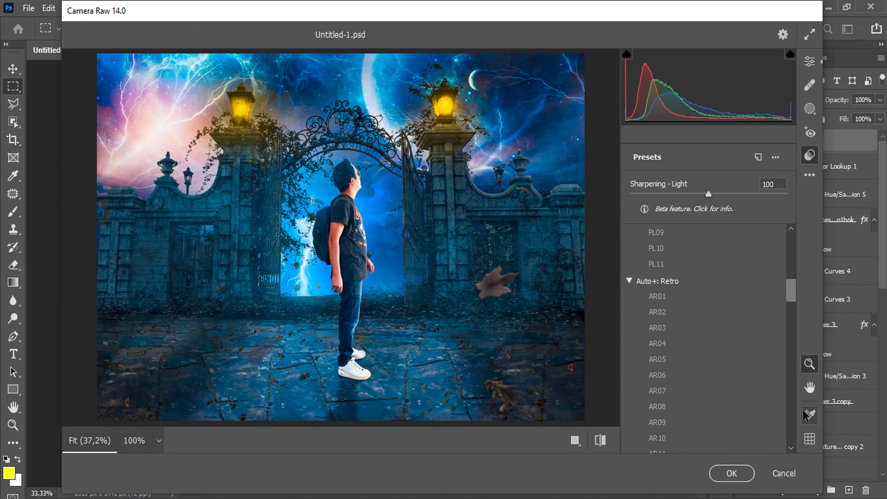
pyautogui.click(728, 473)
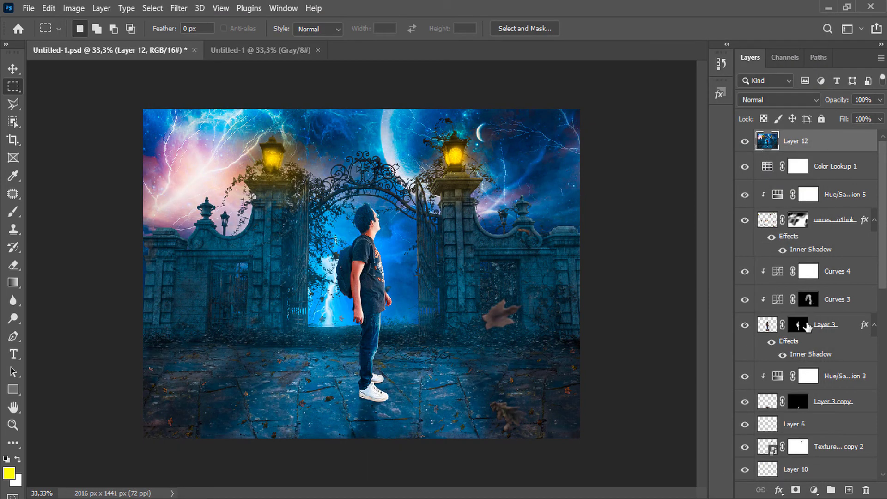
# Load the man's mask from Layer 3 as a selection and add a new empty layer above Layer 12
pyautogui.keyDown('shift'); pyautogui.click(798, 325); pyautogui.keyUp('shift')
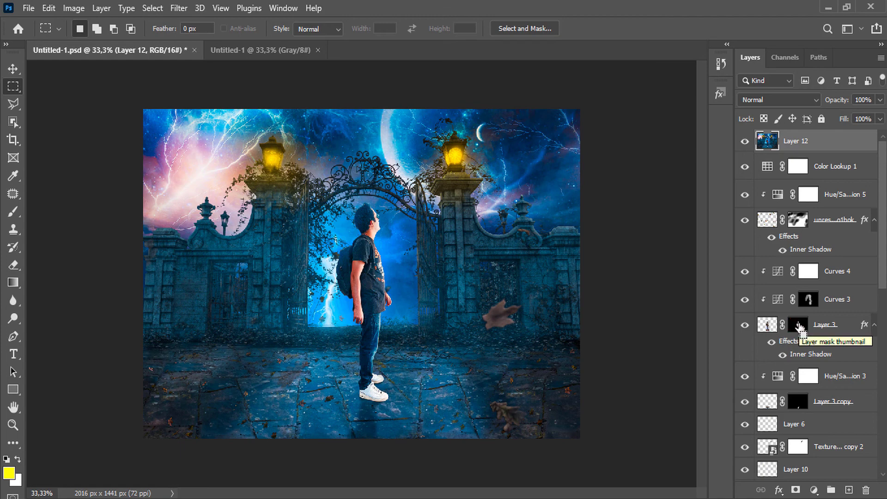
pyautogui.click(791, 326)
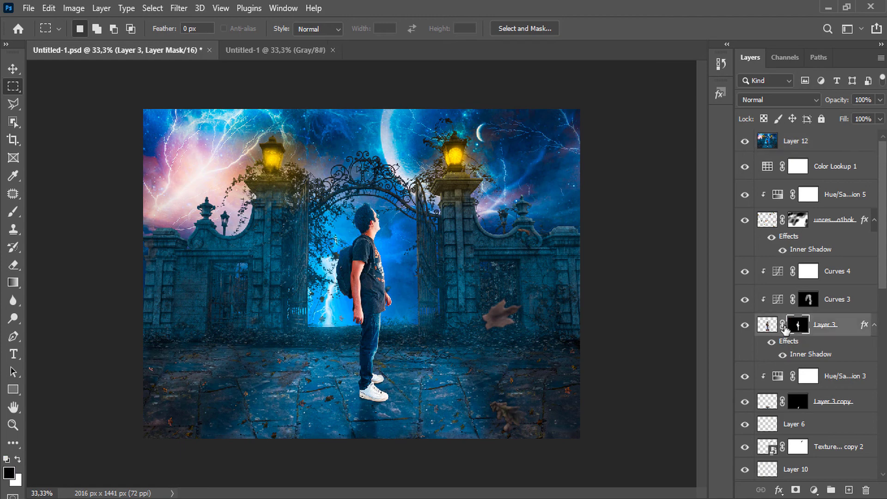
pyautogui.click(765, 326)
pyautogui.keyDown('ctrl'); pyautogui.click(767, 325); pyautogui.keyUp('ctrl')
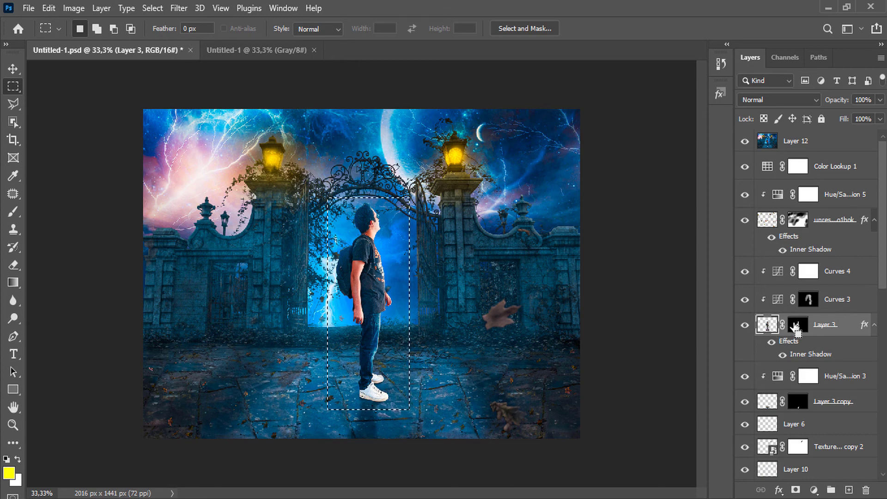
pyautogui.click(822, 147)
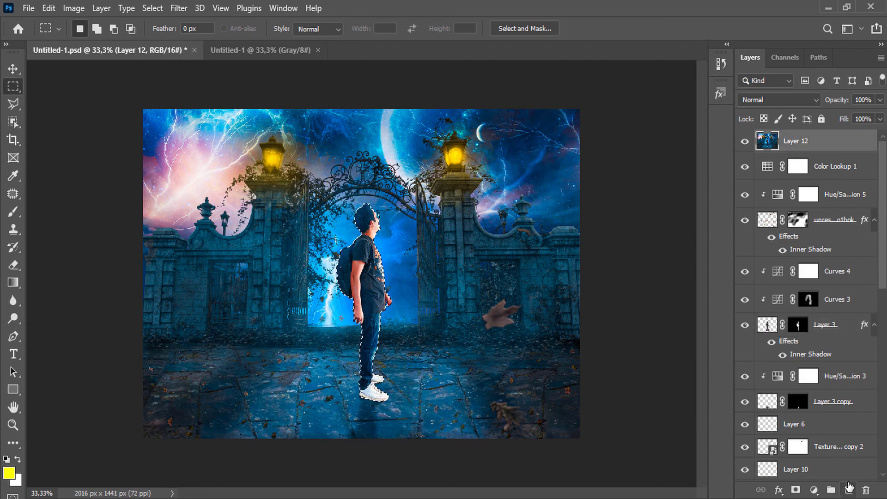
pyautogui.click(849, 490)
# Darken the man's white shoes on the new layer with a soft round black brush, size 47 px, lowering its opacity to 12%
pyautogui.scroll(4, 384, 385)
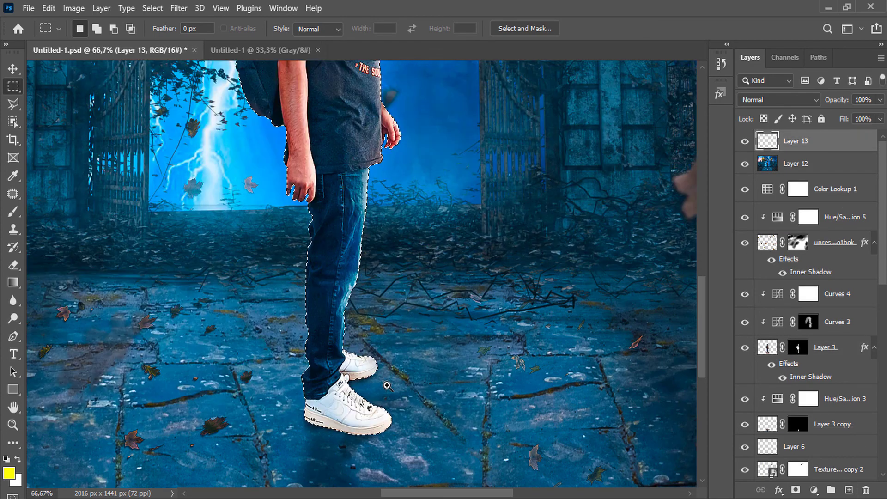
pyautogui.press('b')
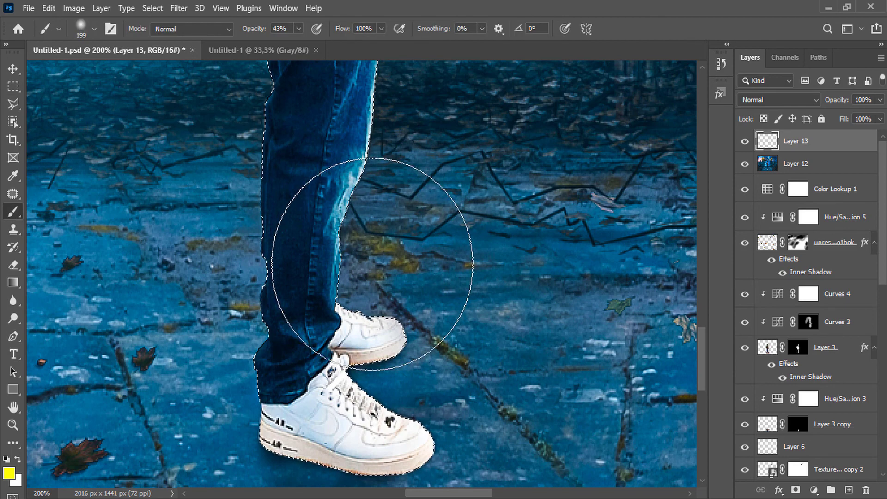
pyautogui.click(6, 459)
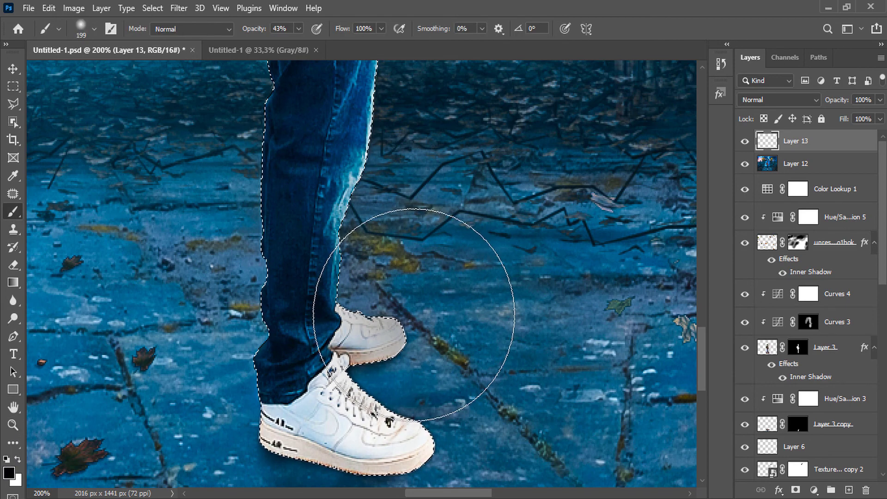
pyautogui.moveTo(415, 315)
pyautogui.mouseDown()
pyautogui.moveTo(407, 387)
pyautogui.moveTo(243, 424)
pyautogui.moveTo(391, 345)
pyautogui.mouseUp()
pyautogui.hotkey('ctrl', 'z')
pyautogui.rightClick(426, 333)
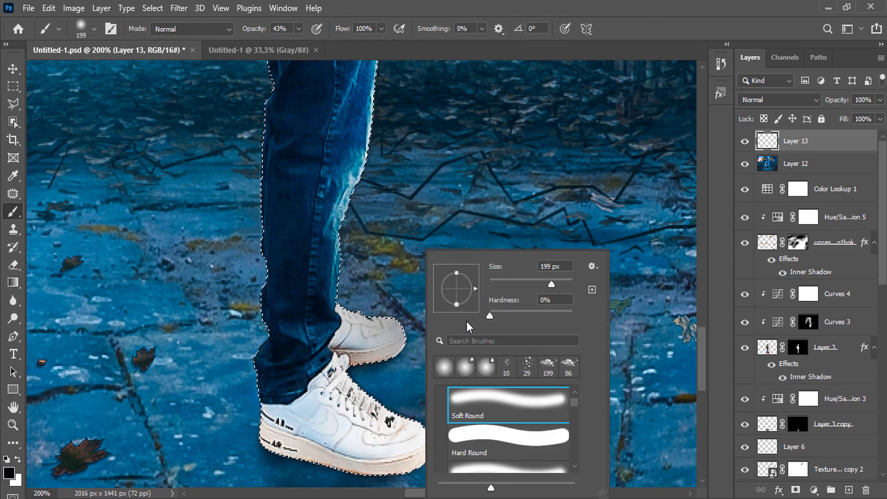
pyautogui.write('47')
pyautogui.press('Return')
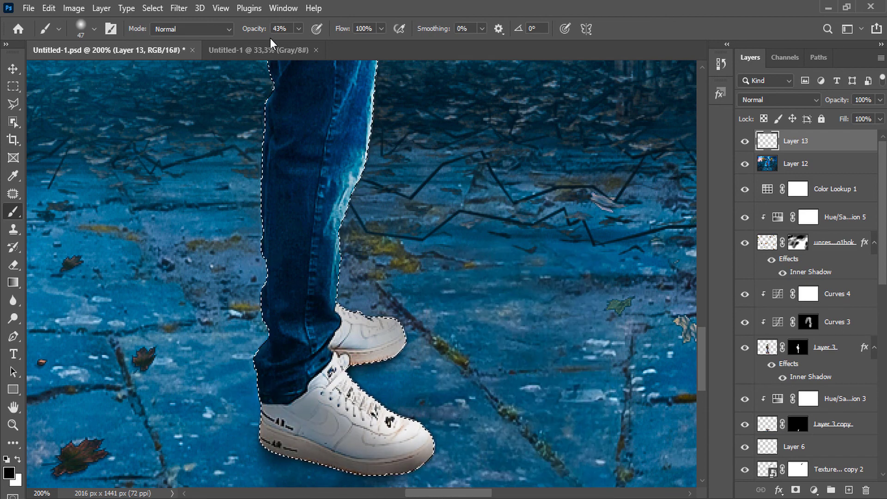
pyautogui.click(299, 29)
pyautogui.click(333, 447)
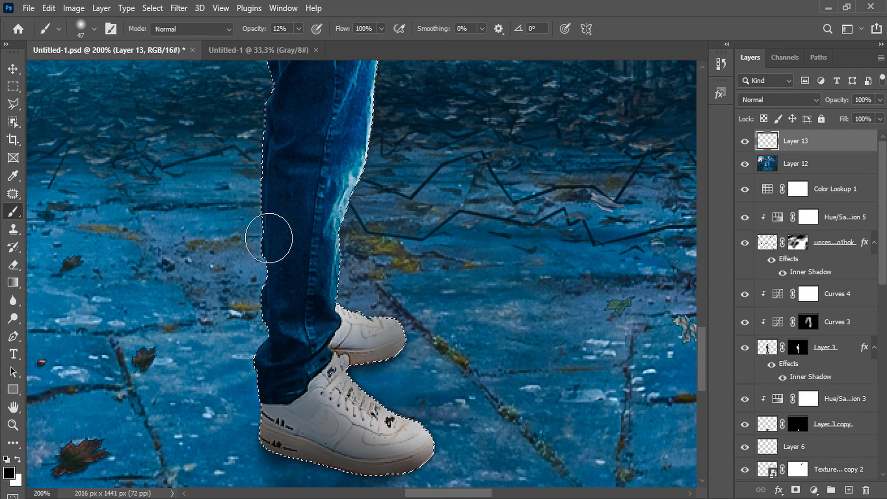
# Inspect the shaded figure, clear the selection, and stamp all visible layers into a new merged layer on top
pyautogui.scroll(10, 297, 242)
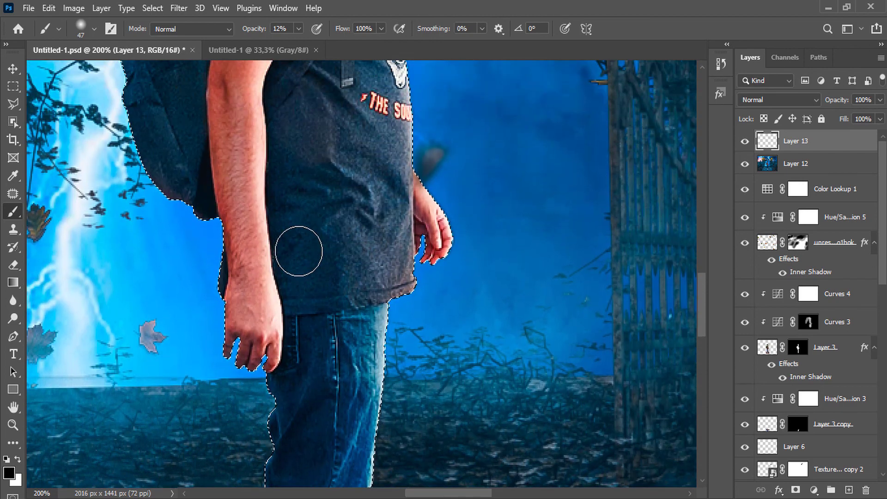
pyautogui.scroll(2, 326, 250)
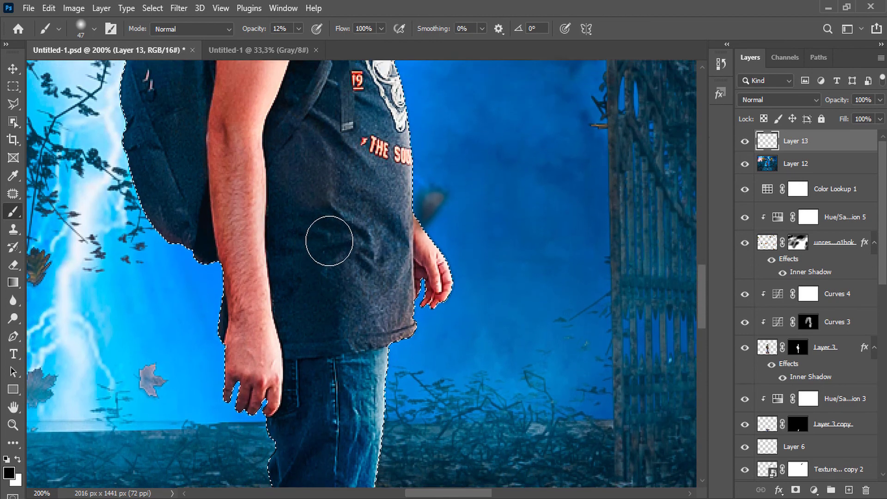
pyautogui.scroll(5, 332, 231)
pyautogui.scroll(5, 304, 185)
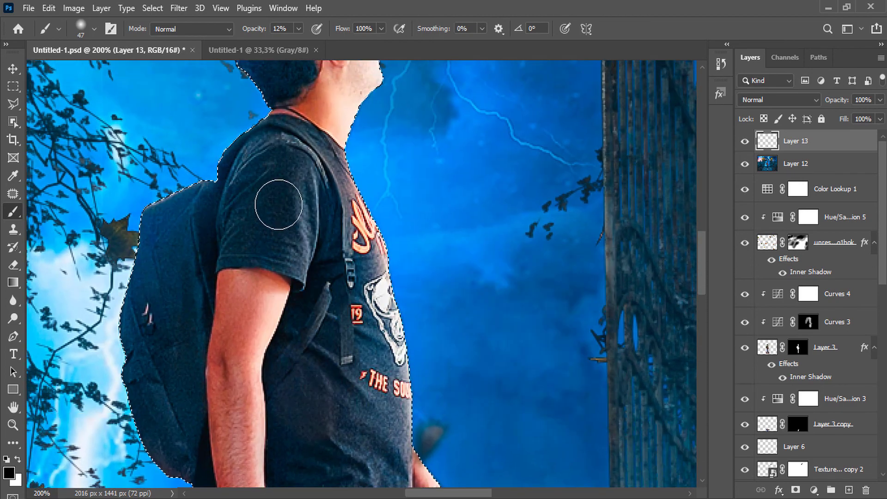
pyautogui.scroll(-5, 669, 222)
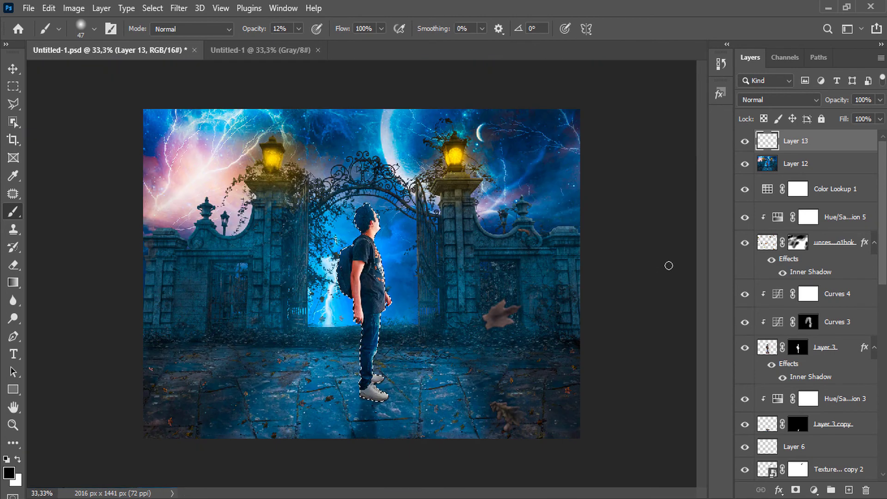
pyautogui.press('m')
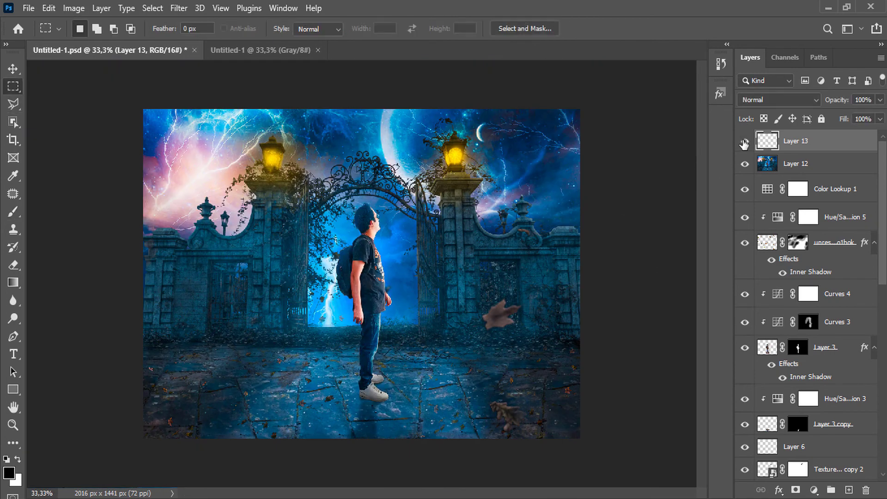
pyautogui.hotkey('ctrl', 'alt', 'shift', 'e')
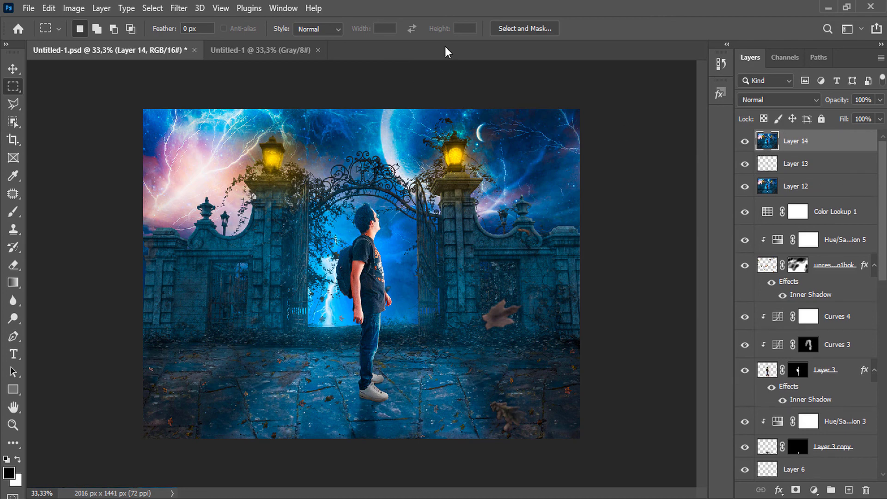